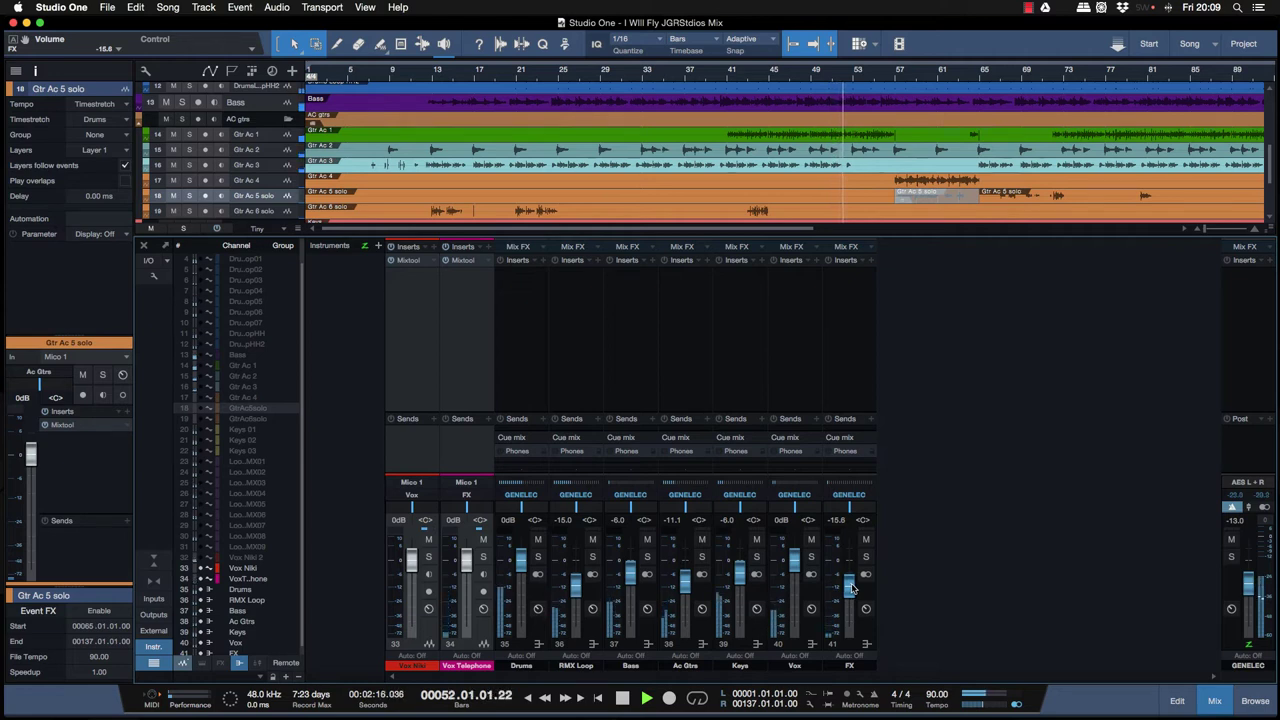
Step: Insert the Fat Channel plug-in on the Vox bus, finding it by searching for "fat"
{"action": "left_click", "coordinate": [798, 282]}
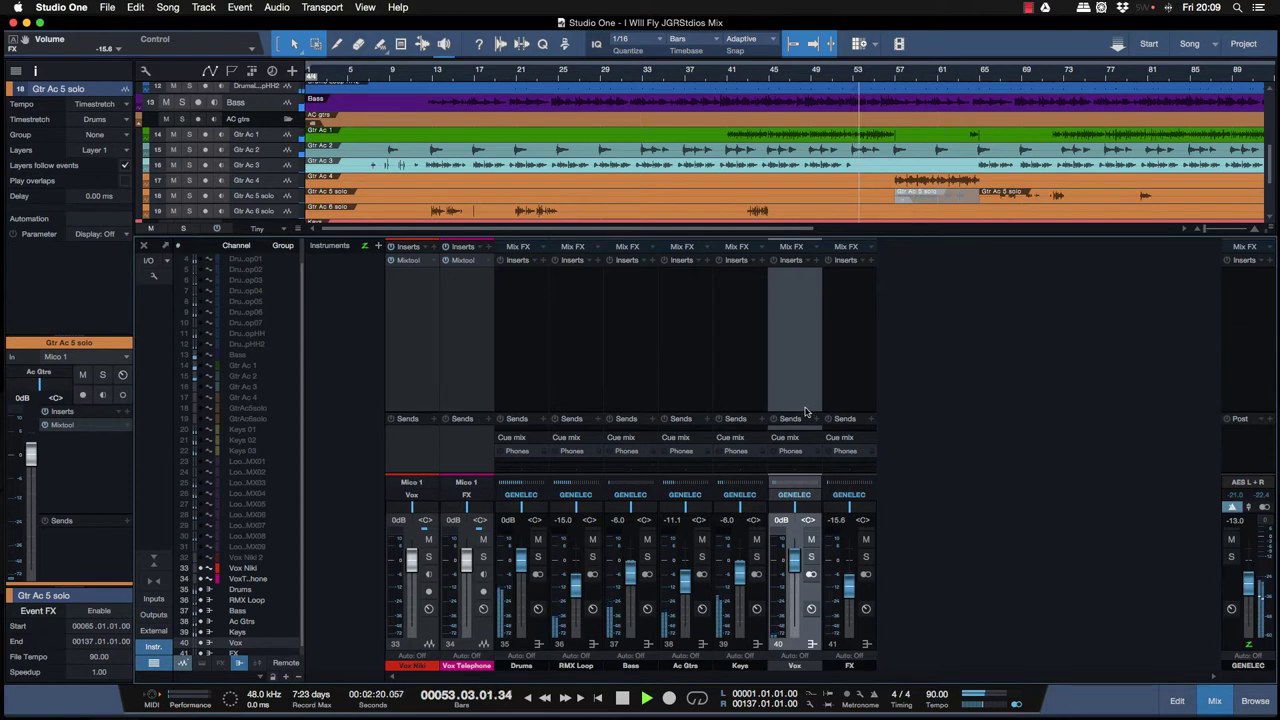
{"action": "left_click", "coordinate": [816, 262]}
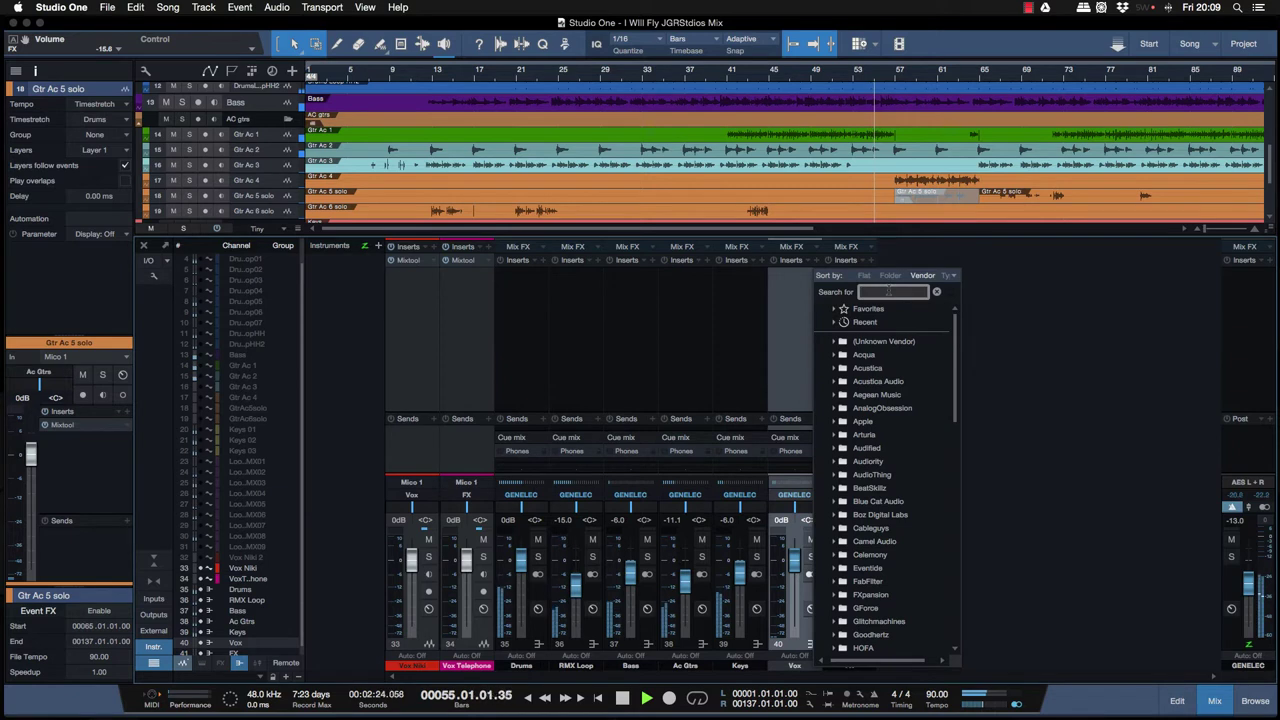
{"action": "type", "text": "fat"}
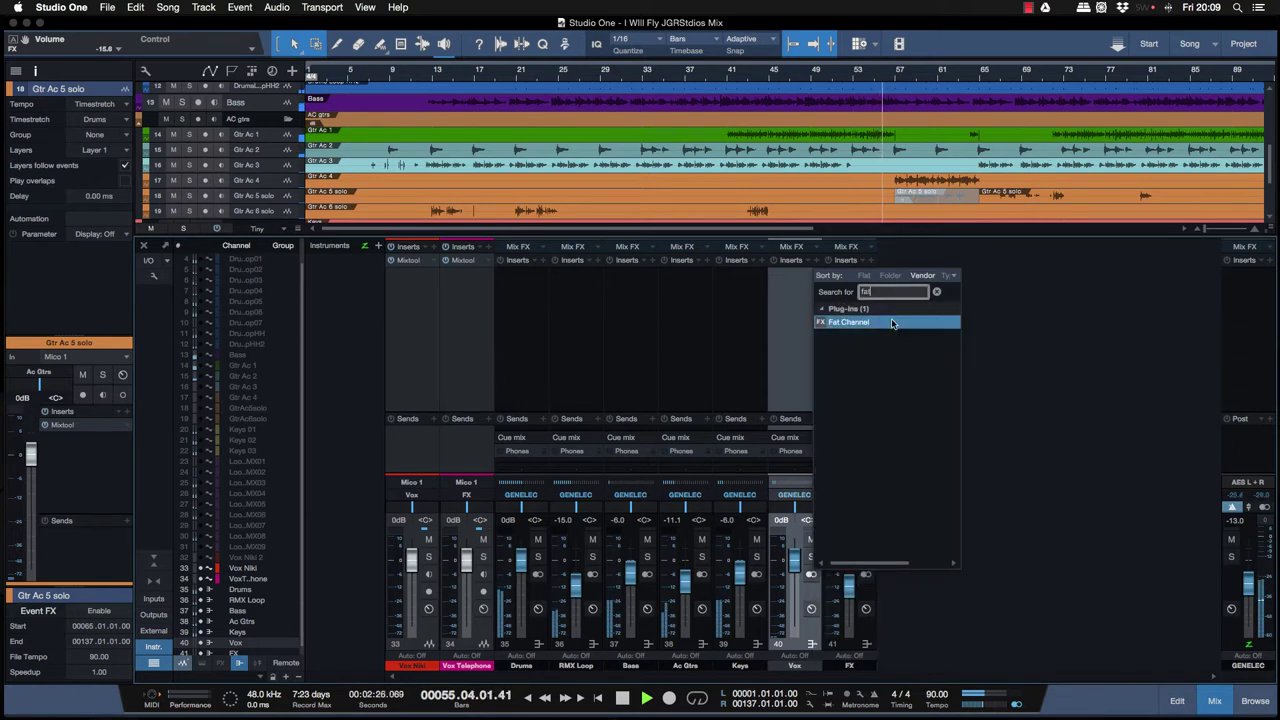
{"action": "double_click", "coordinate": [893, 322]}
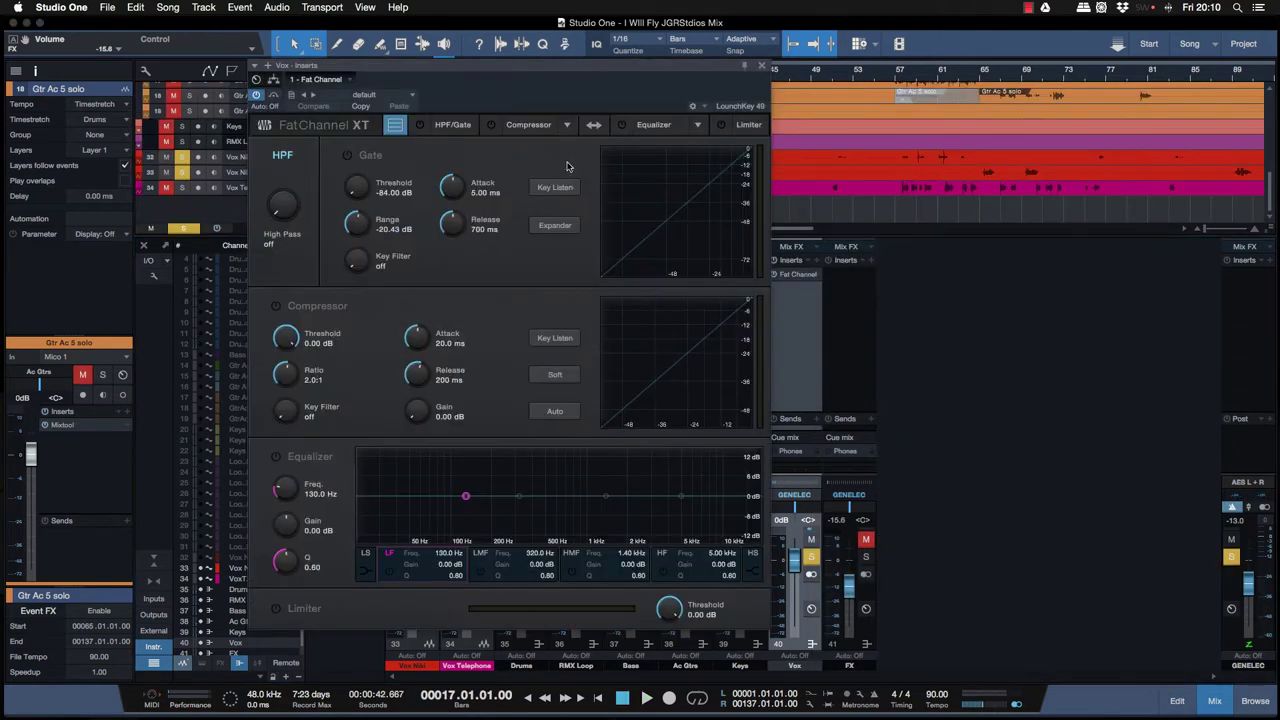
Step: Turn on the gate during playback and raise the Vox bus to about +3.7 dB and the main output to about +2.1 dB
{"action": "key", "text": "space"}
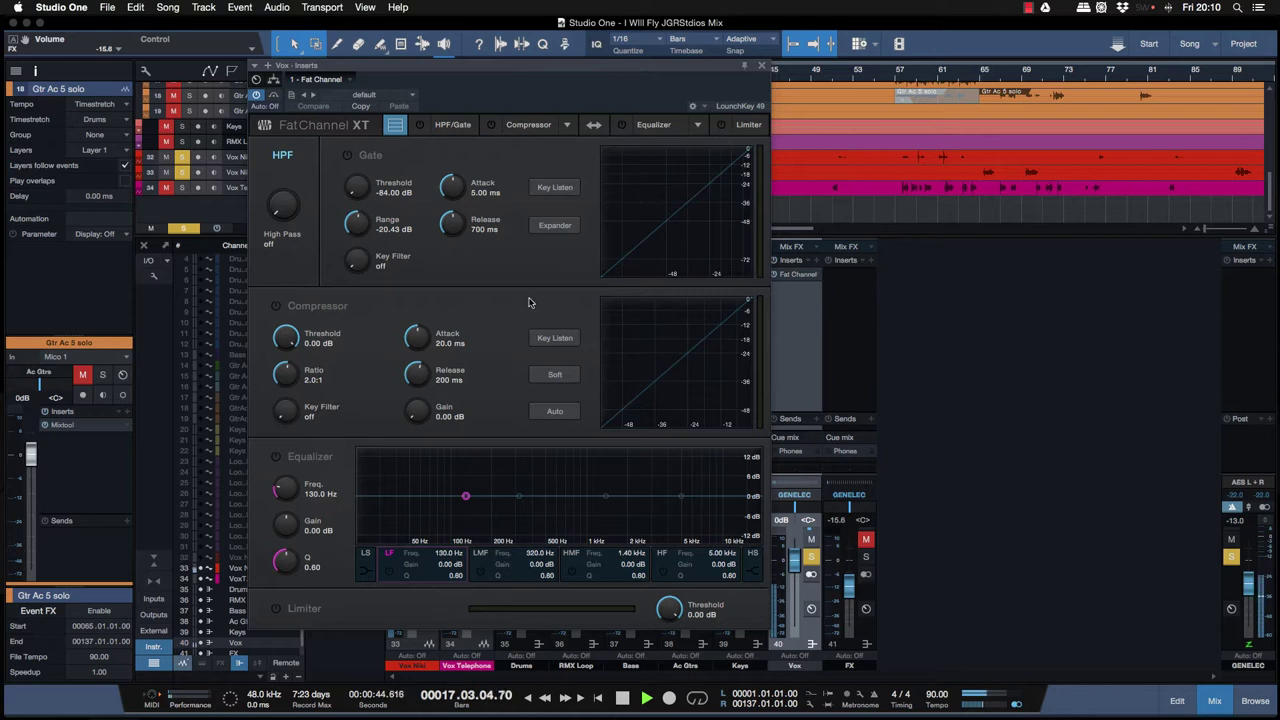
{"action": "left_click", "coordinate": [347, 155]}
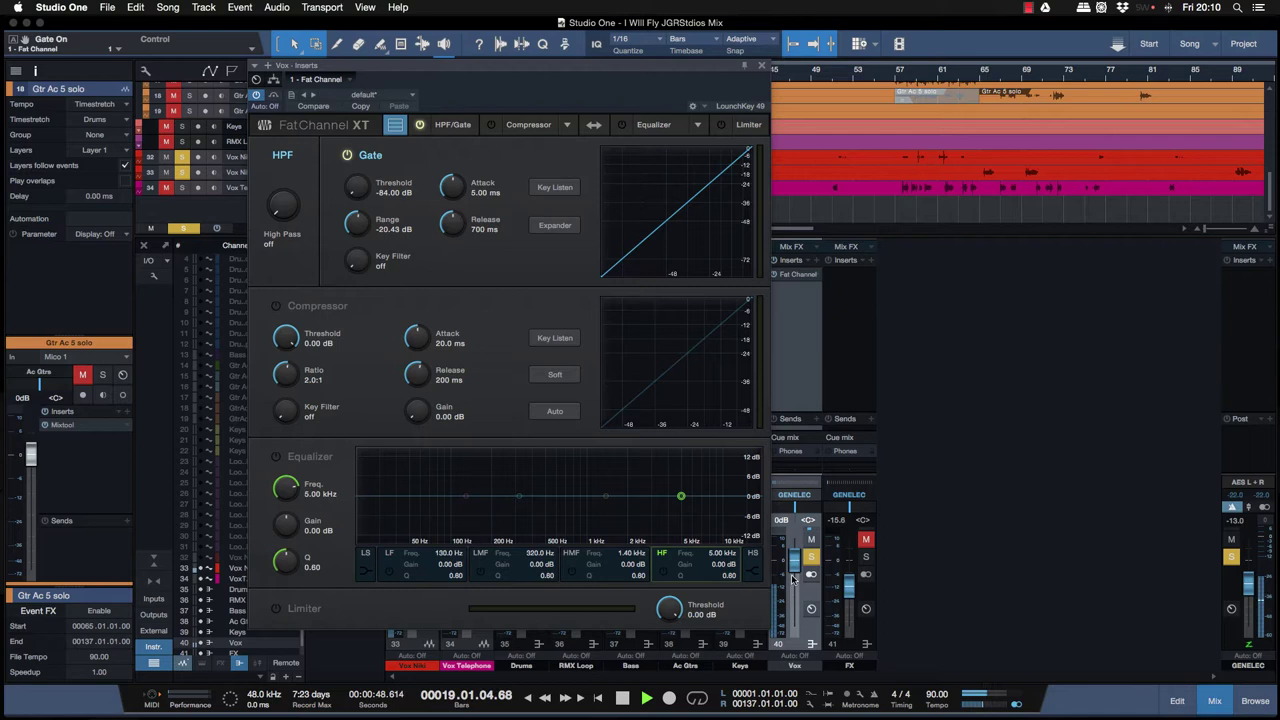
{"action": "left_click_drag", "start_coordinate": [796, 570], "coordinate": [796, 559]}
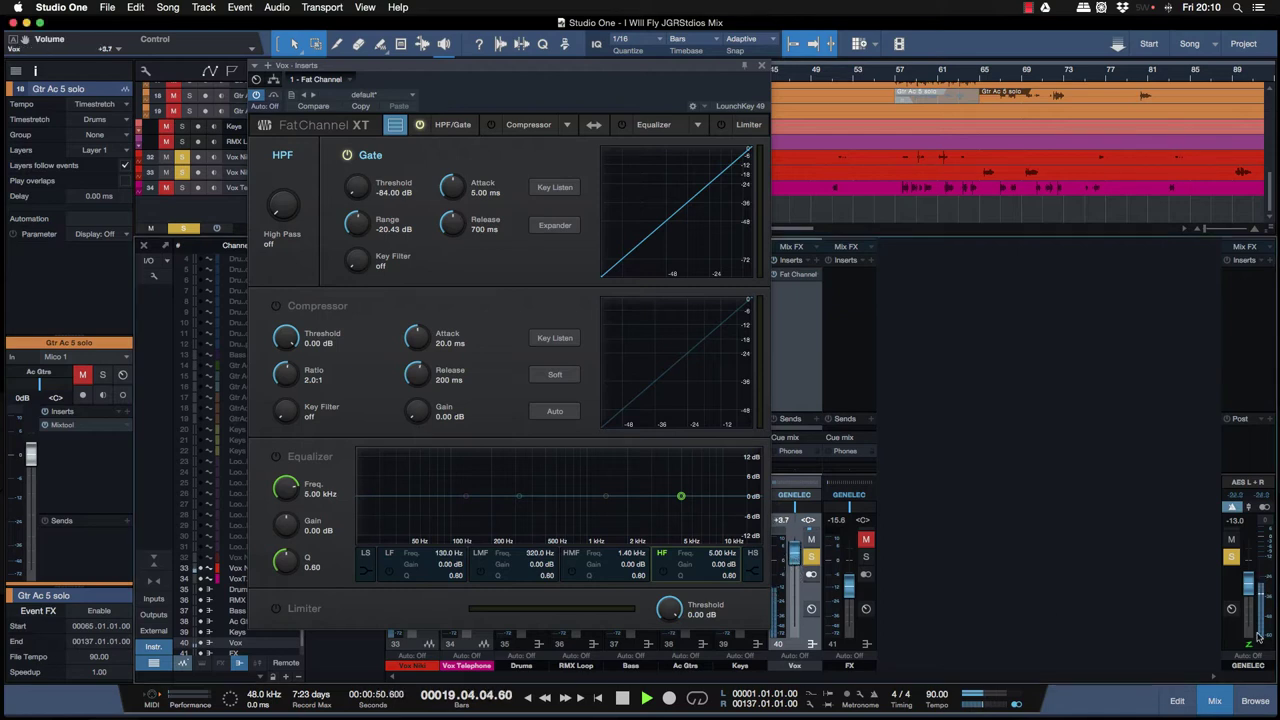
{"action": "left_click_drag", "start_coordinate": [1256, 591], "coordinate": [1256, 564]}
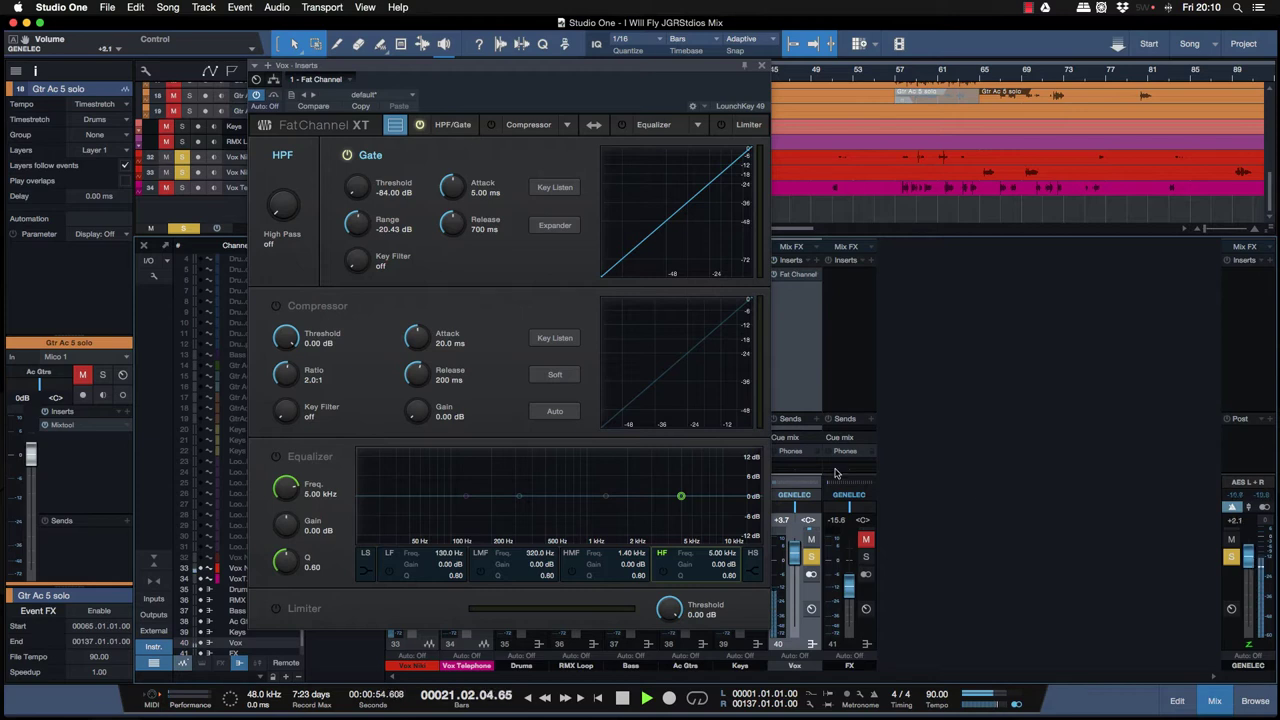
Step: Set the gate's attack to about 1.12 ms, release to 1.05 s and threshold to about -47.88 dB, restarting playback to check it
{"action": "mouse_move", "coordinate": [452, 193]}
{"action": "left_mouse_down"}
{"action": "mouse_move", "coordinate": [457, 265]}
{"action": "mouse_move", "coordinate": [447, 205]}
{"action": "left_mouse_up"}
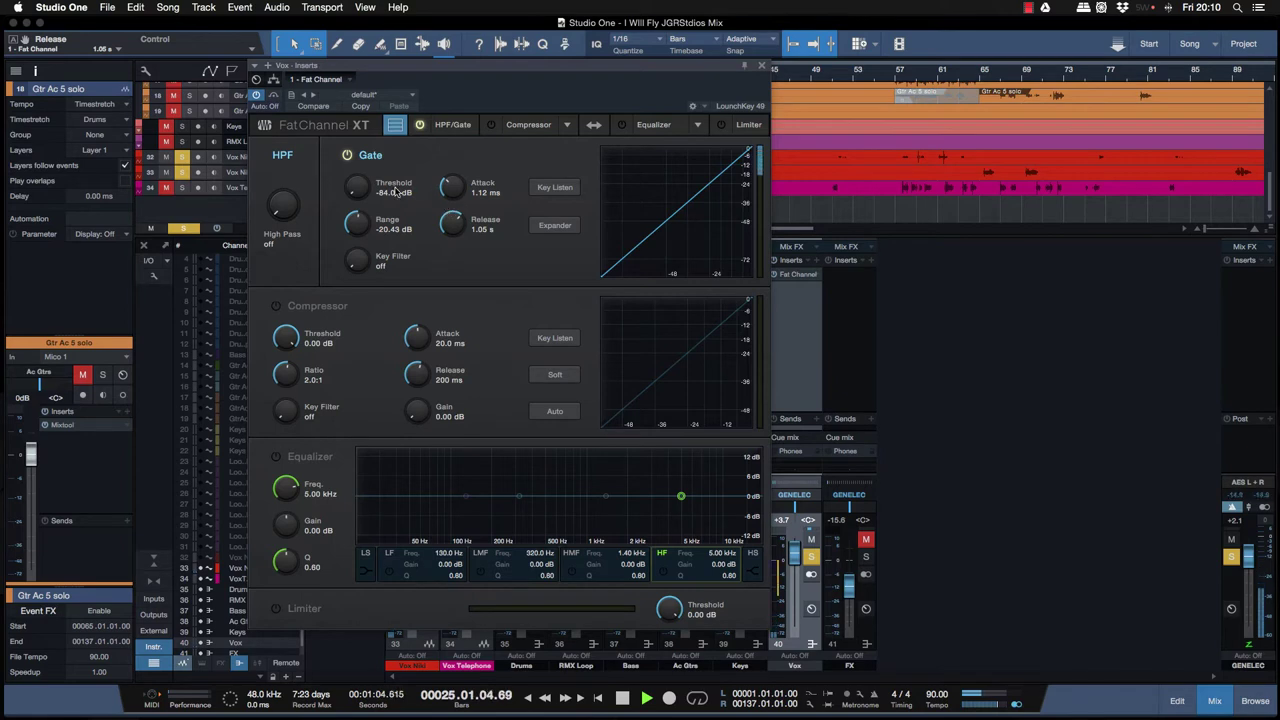
{"action": "left_click_drag", "start_coordinate": [357, 188], "coordinate": [340, 127]}
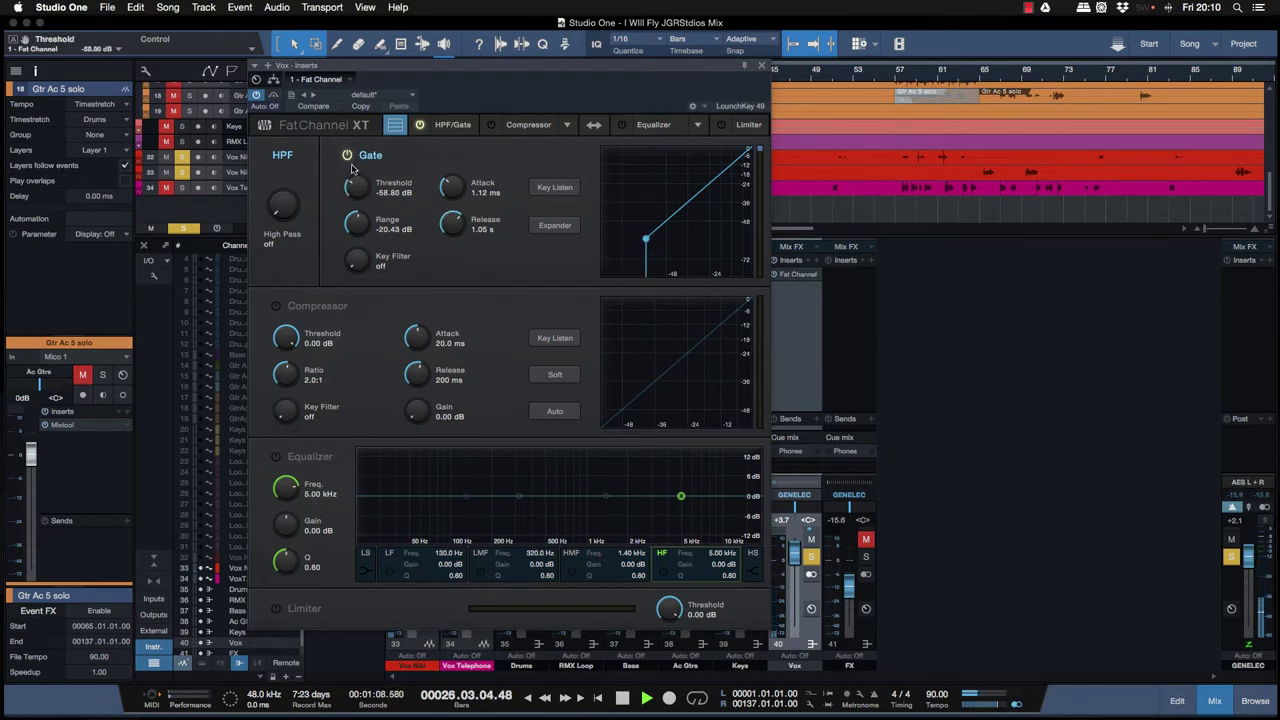
{"action": "mouse_move", "coordinate": [355, 186]}
{"action": "left_mouse_down"}
{"action": "mouse_move", "coordinate": [356, 175]}
{"action": "mouse_move", "coordinate": [358, 188]}
{"action": "left_mouse_up"}
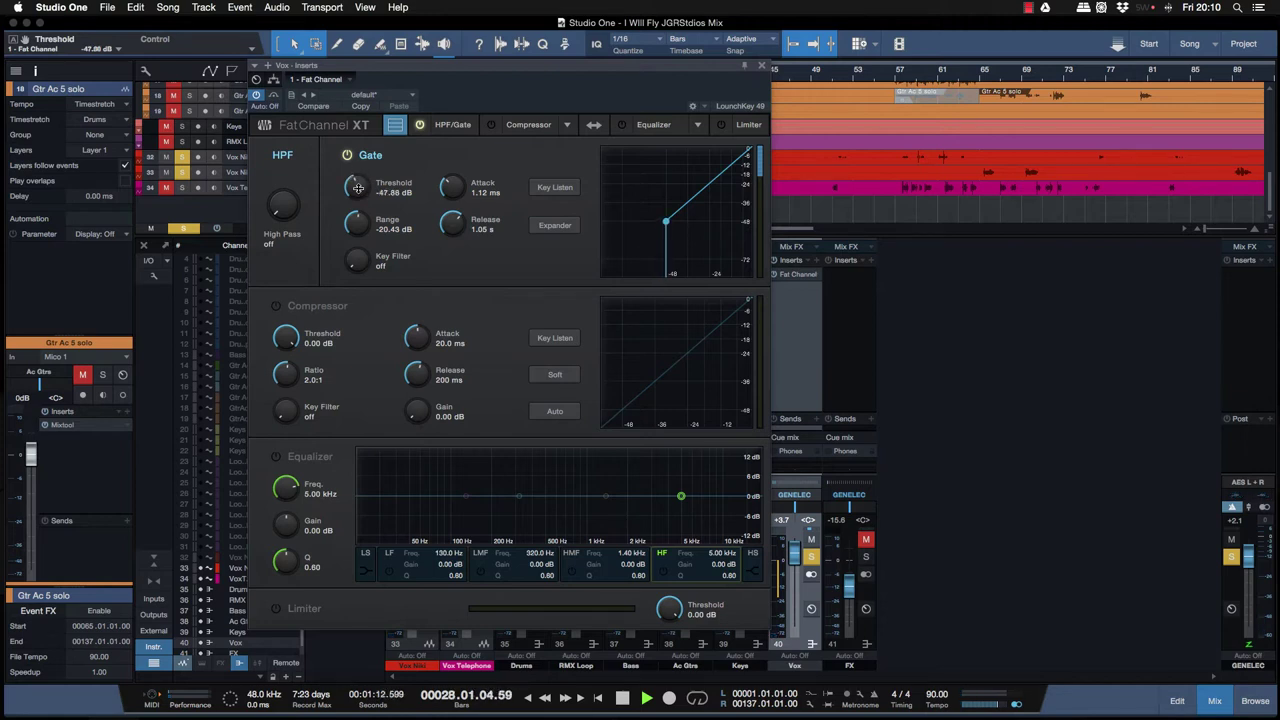
{"action": "key", "text": "space"}
{"action": "key", "text": "space"}
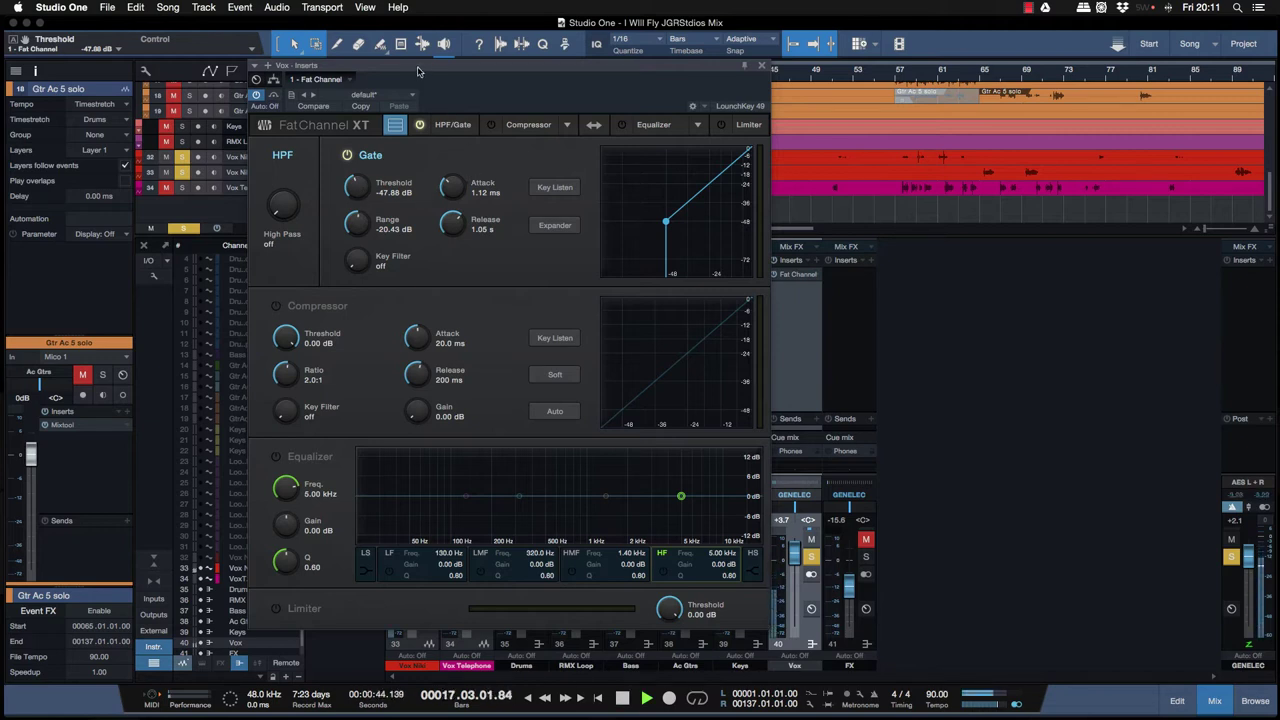
Step: Enable the compressor with an attack of about 0.44 ms, a threshold of about -23.80 dB and a 2.6:1 ratio
{"action": "left_click", "coordinate": [276, 306]}
{"action": "mouse_move", "coordinate": [415, 337]}
{"action": "left_mouse_down"}
{"action": "mouse_move", "coordinate": [420, 384]}
{"action": "mouse_move", "coordinate": [412, 342]}
{"action": "left_mouse_up"}
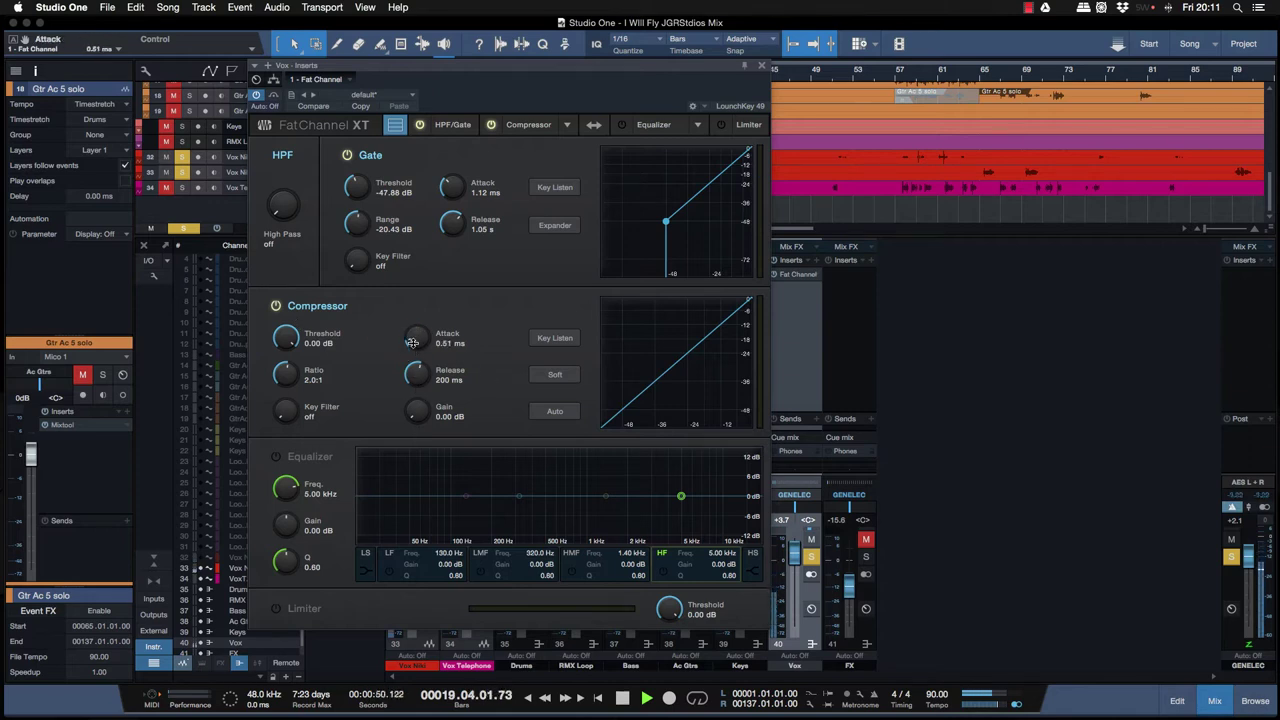
{"action": "left_click_drag", "start_coordinate": [285, 338], "coordinate": [284, 390]}
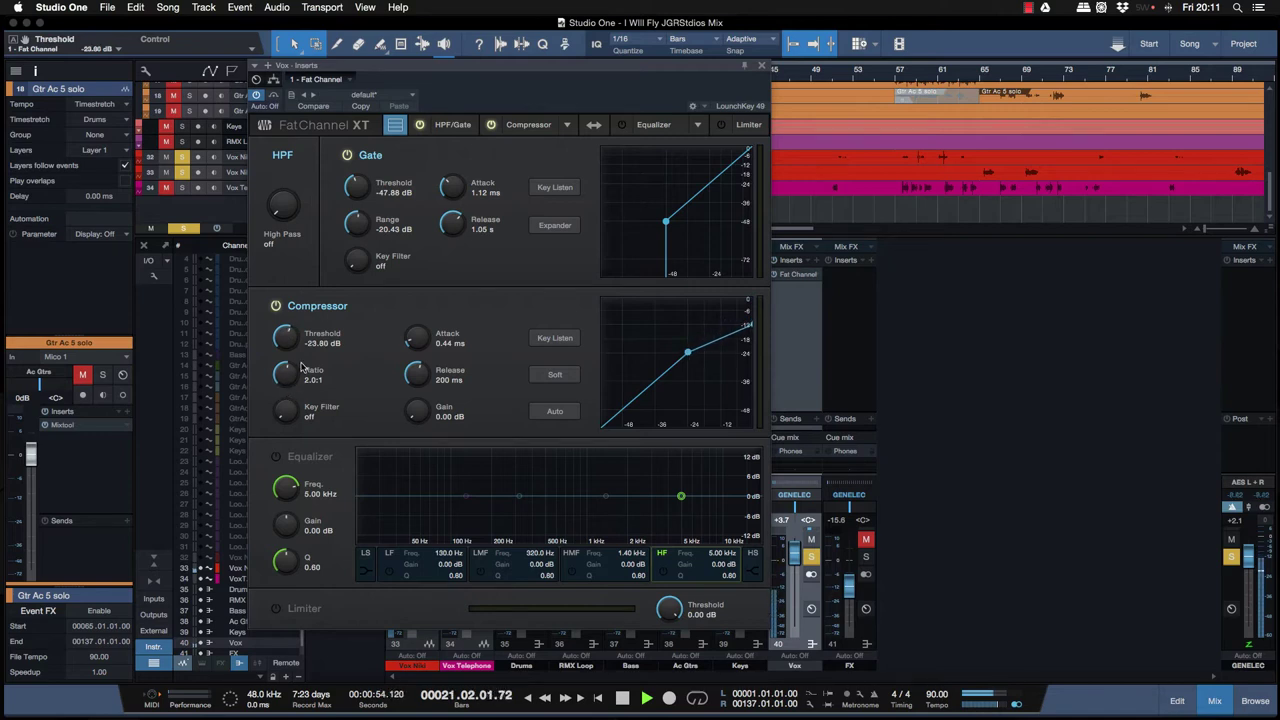
{"action": "left_click_drag", "start_coordinate": [287, 381], "coordinate": [285, 362]}
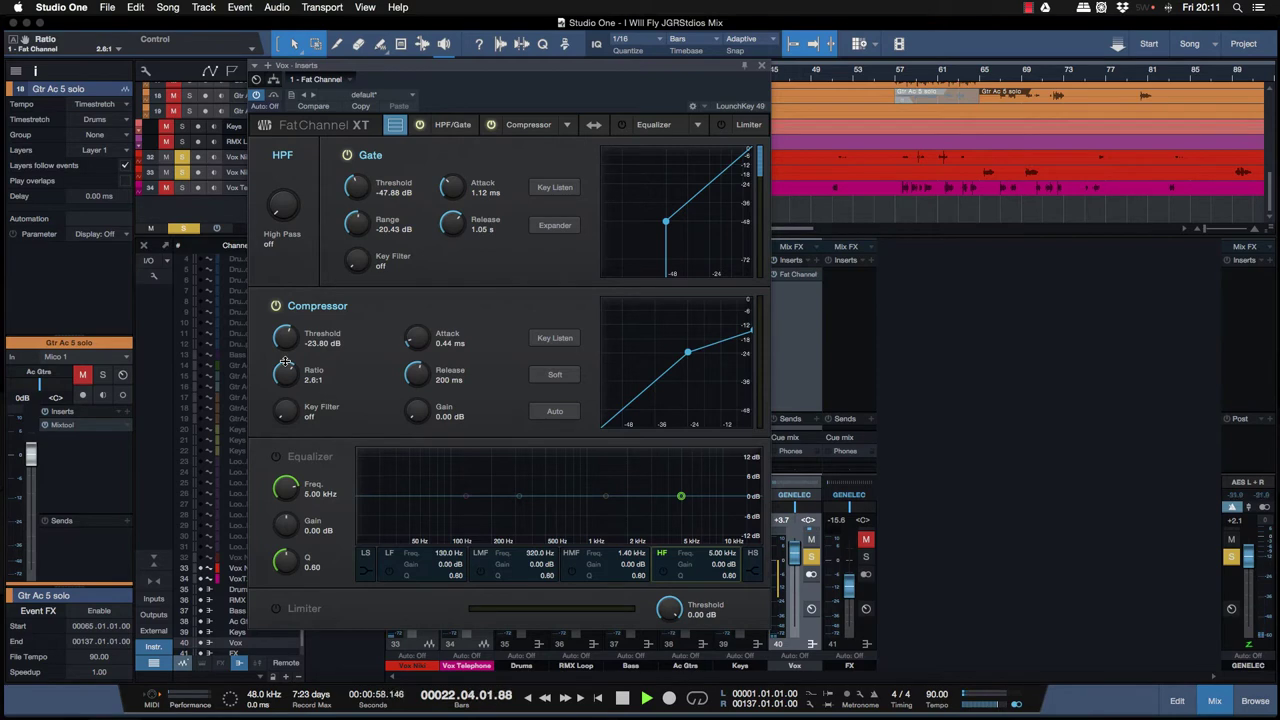
Step: Switch the compressor model to FET and set its input to about -22.58 dB and output to about -20.72 dB
{"action": "left_click", "coordinate": [565, 127]}
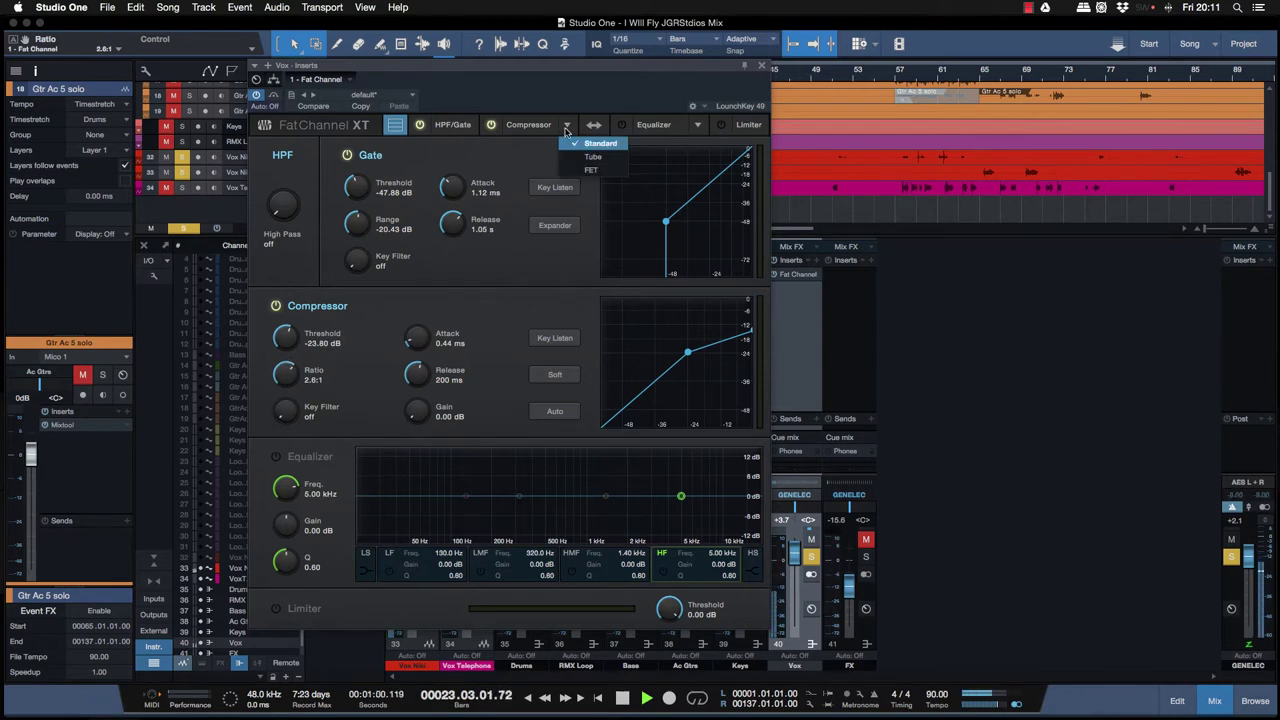
{"action": "left_click", "coordinate": [588, 165]}
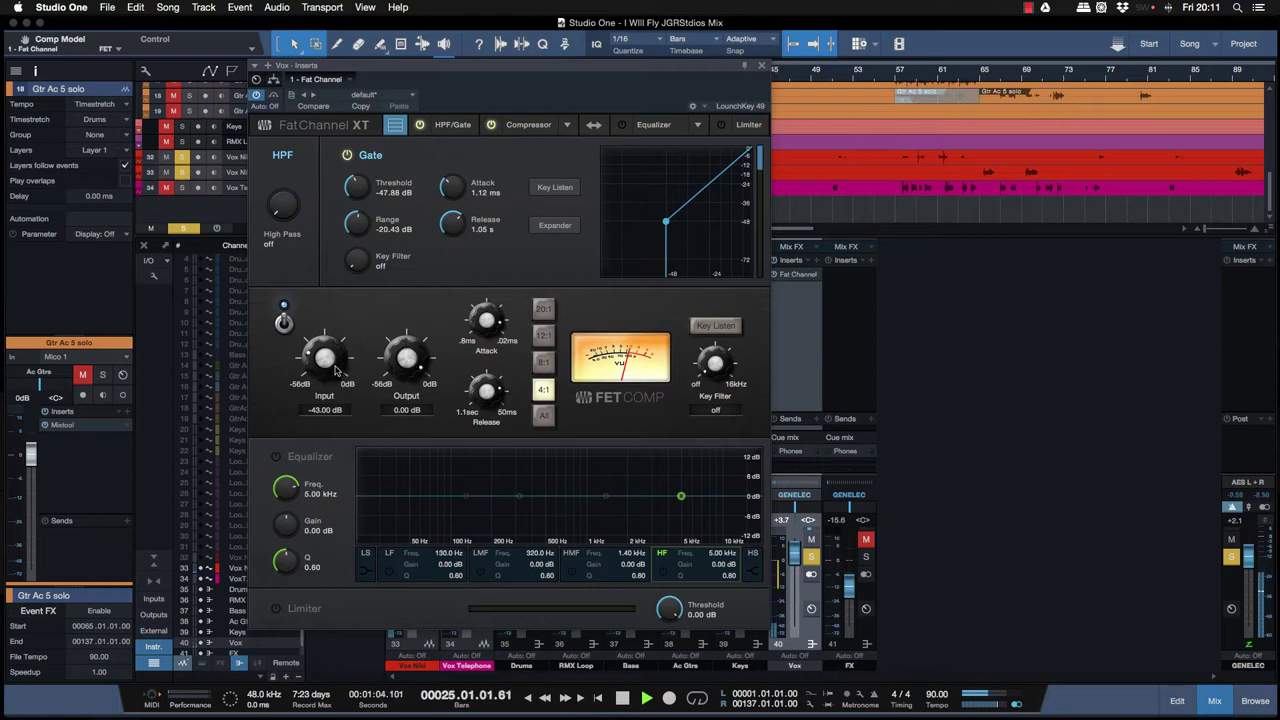
{"action": "left_click_drag", "start_coordinate": [396, 362], "coordinate": [396, 389]}
{"action": "left_click_drag", "start_coordinate": [333, 350], "coordinate": [313, 301]}
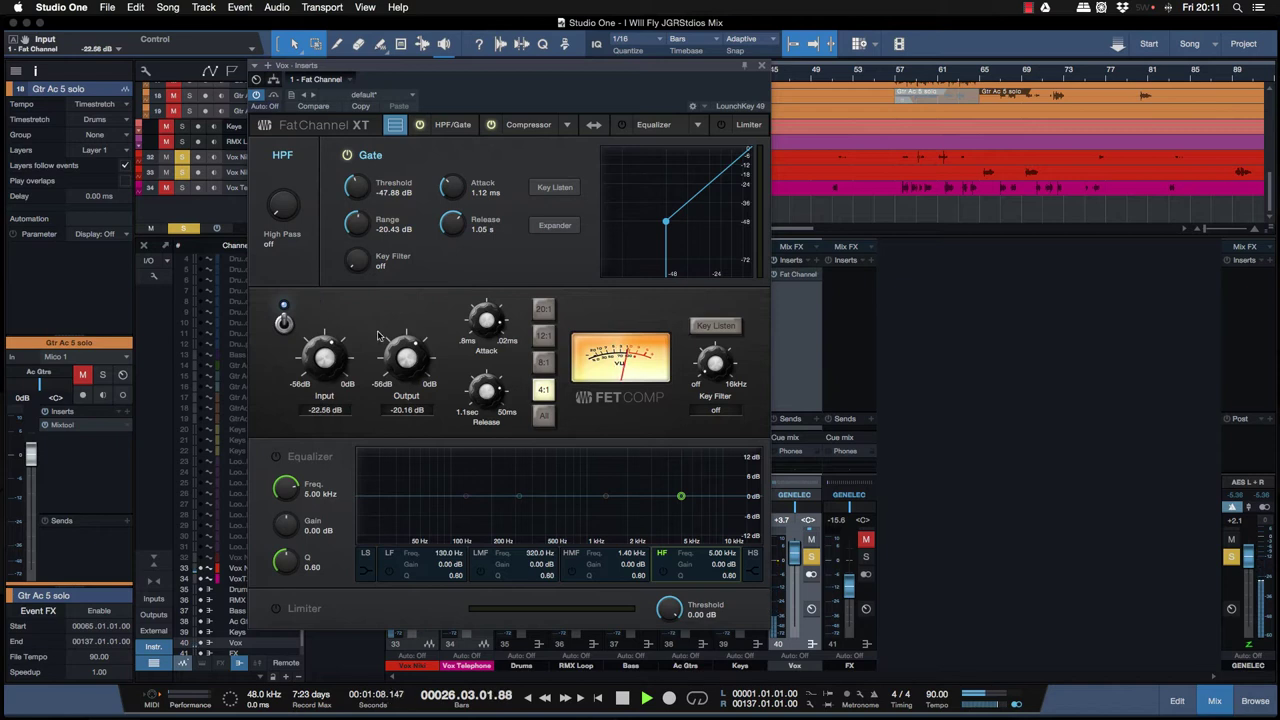
{"action": "left_click_drag", "start_coordinate": [404, 348], "coordinate": [404, 352]}
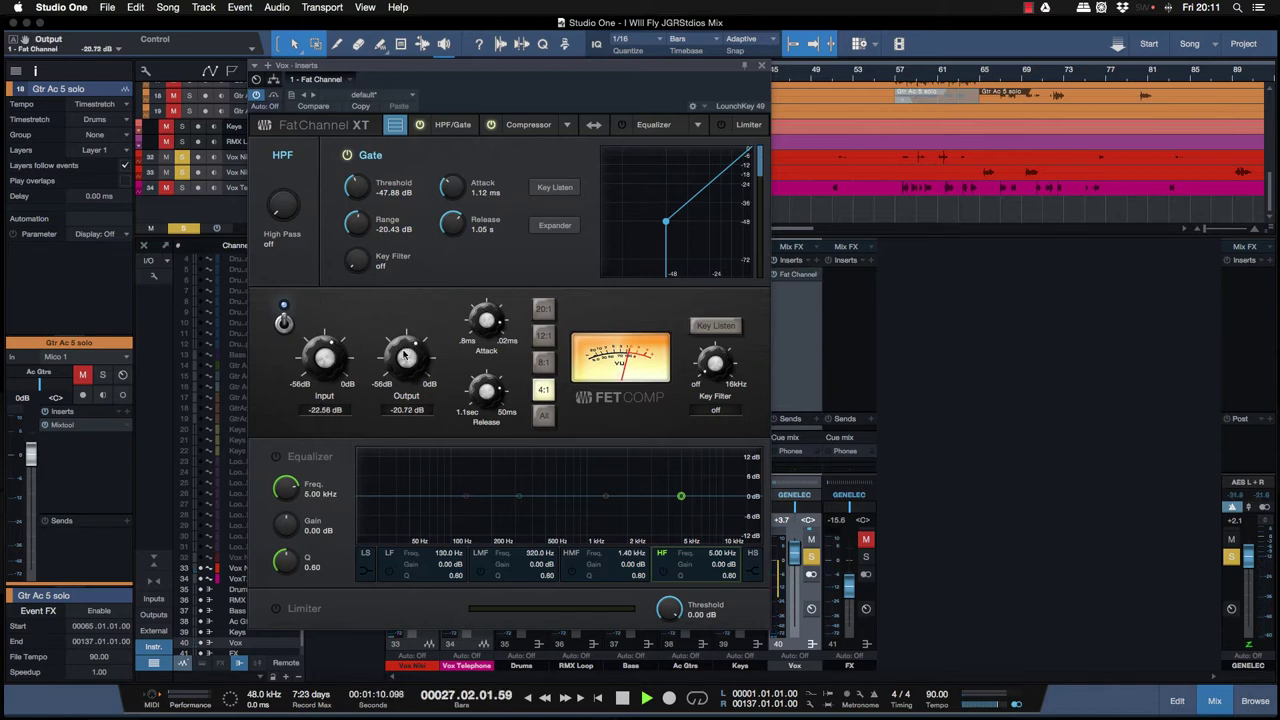
Step: Adjust the FET compressor's attack to about 0.65 ms, release to about 513 ms and key filter to about 297.7 Hz while replaying the vocal
{"action": "key", "text": "space"}
{"action": "key", "text": "space"}
{"action": "left_click_drag", "start_coordinate": [483, 314], "coordinate": [484, 310]}
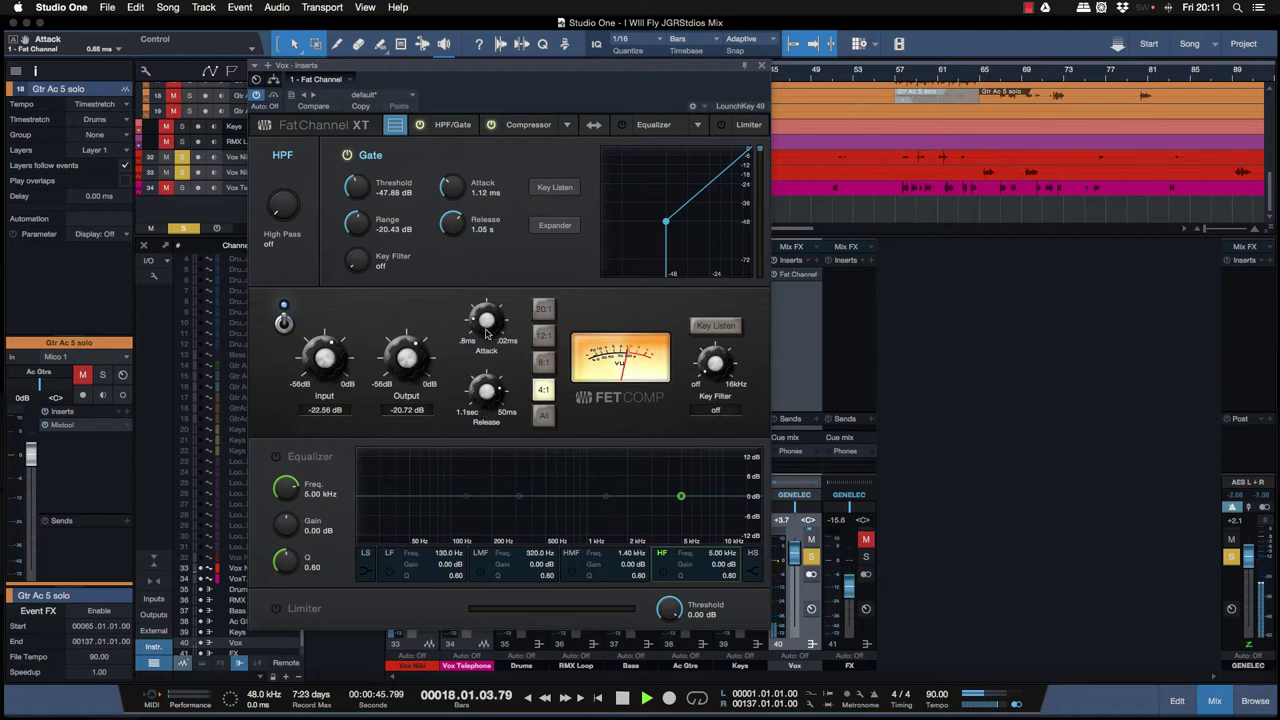
{"action": "left_click_drag", "start_coordinate": [487, 413], "coordinate": [484, 411]}
{"action": "key", "text": "space"}
{"action": "key", "text": "space"}
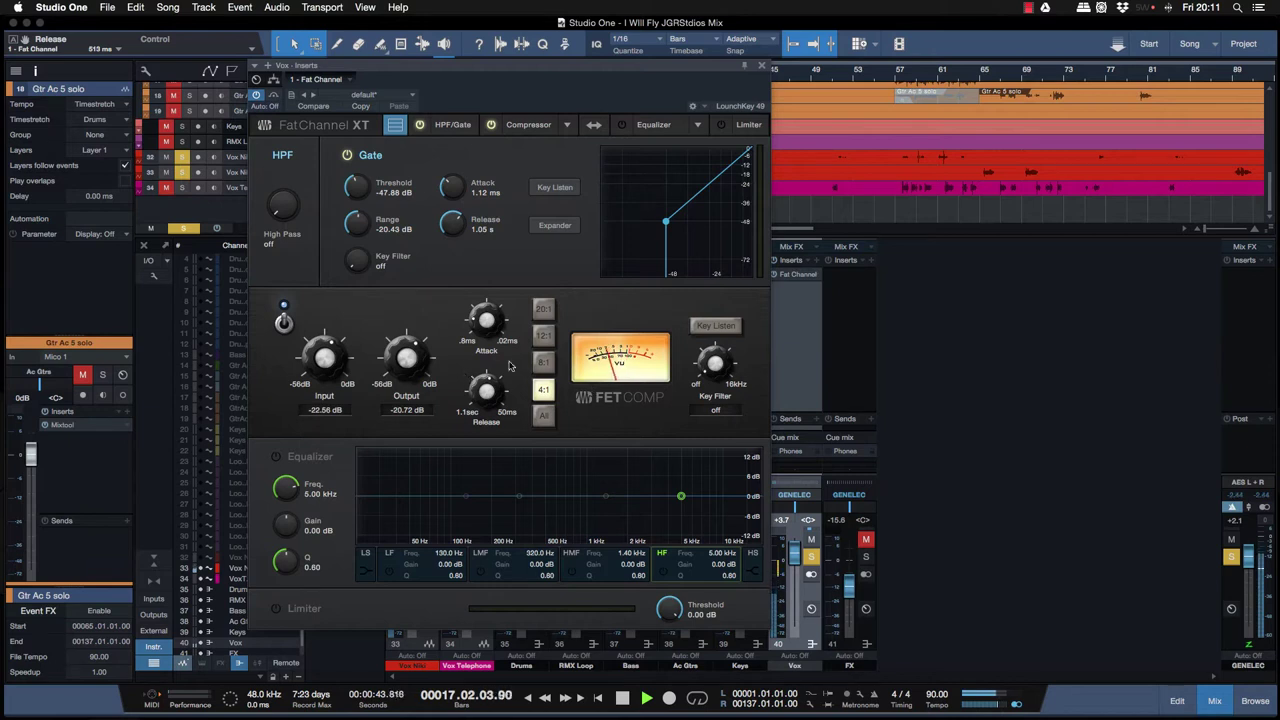
{"action": "left_click_drag", "start_coordinate": [713, 368], "coordinate": [708, 316]}
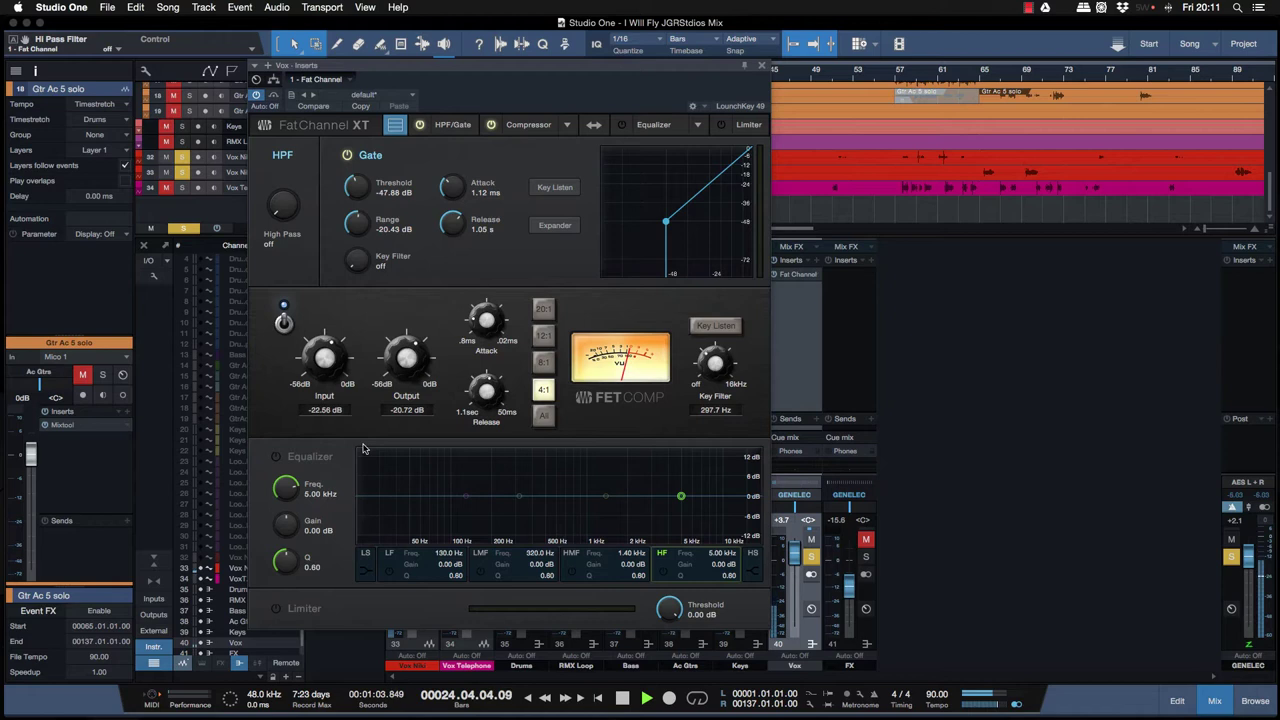
Step: Enable the equalizer, shelve the highs by about -11.08 dB at 5.34 kHz and boost the high mids about 2.25 dB at 3.64 kHz
{"action": "left_click", "coordinate": [275, 456]}
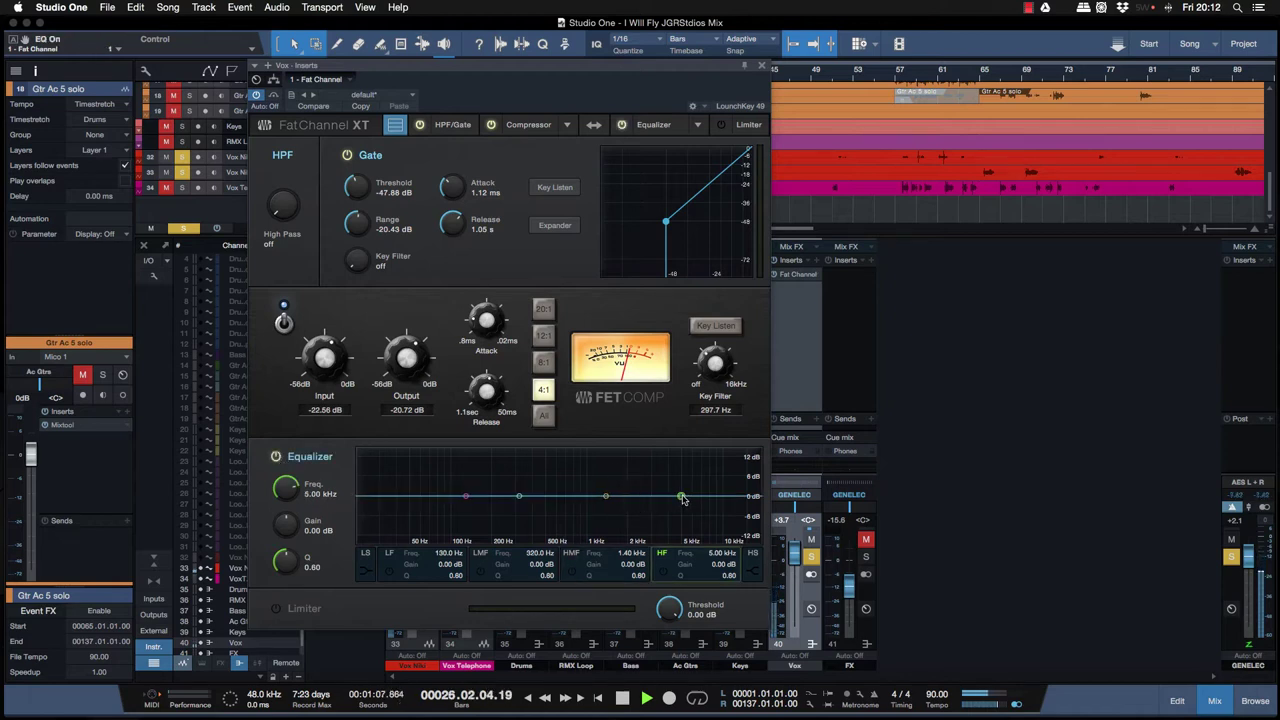
{"action": "left_click_drag", "start_coordinate": [697, 503], "coordinate": [684, 541]}
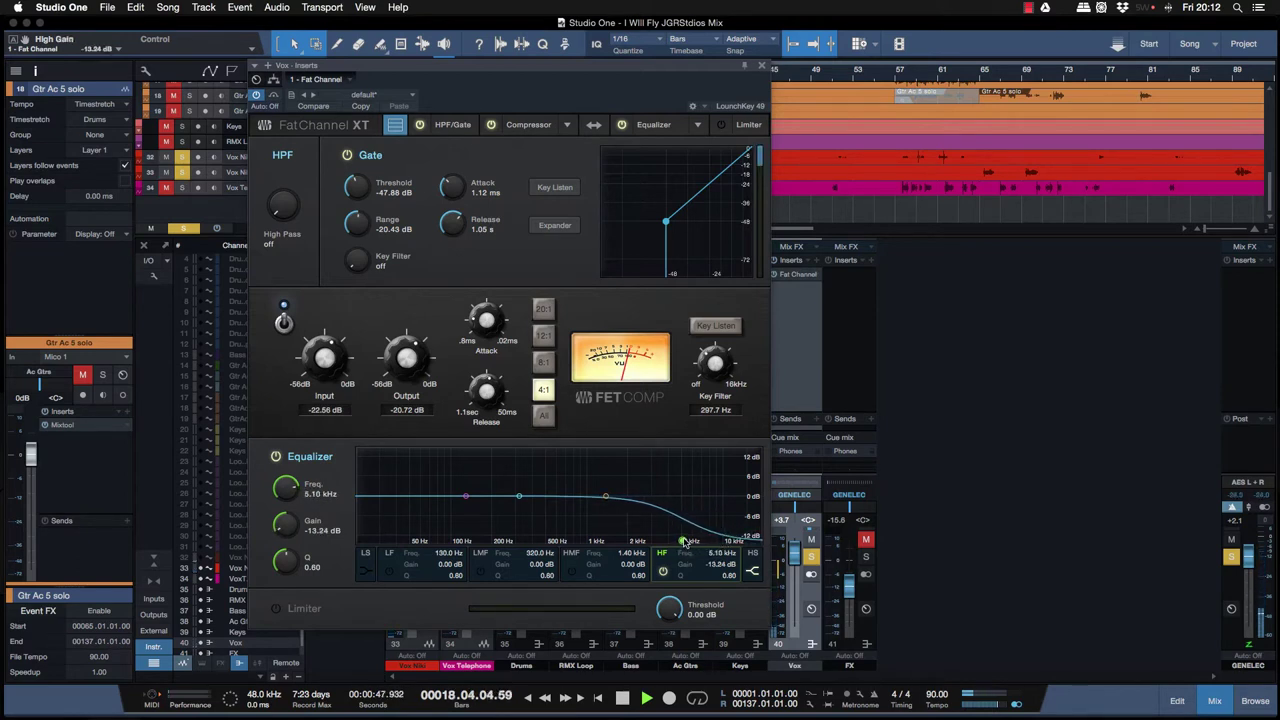
{"action": "left_click", "coordinate": [605, 497]}
{"action": "left_click_drag", "start_coordinate": [605, 497], "coordinate": [662, 489]}
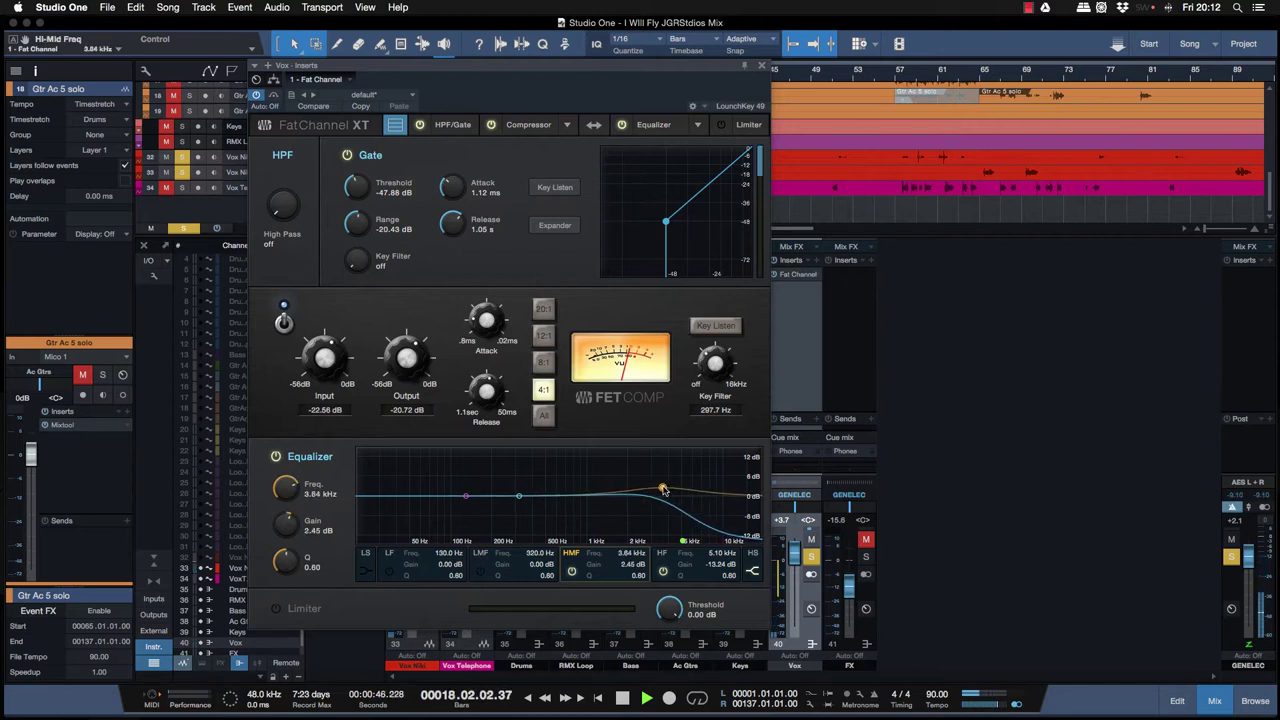
{"action": "left_click_drag", "start_coordinate": [684, 541], "coordinate": [662, 491]}
{"action": "left_click", "coordinate": [663, 489]}
Step: Set the equalizer's low mids to about -1.88 dB at 499 Hz, lows to +3.24 dB at 103.9 Hz and high-mid gain to +3.04 dB
{"action": "left_click", "coordinate": [518, 496]}
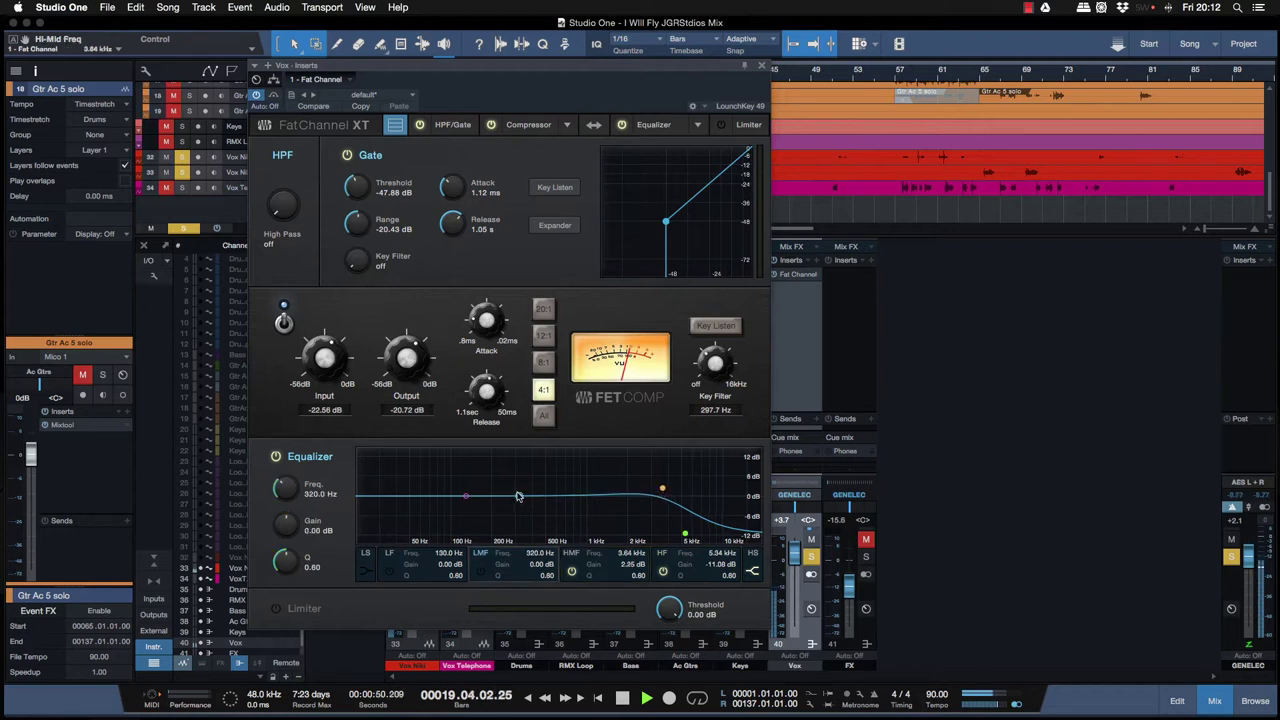
{"action": "left_click_drag", "start_coordinate": [518, 496], "coordinate": [544, 503]}
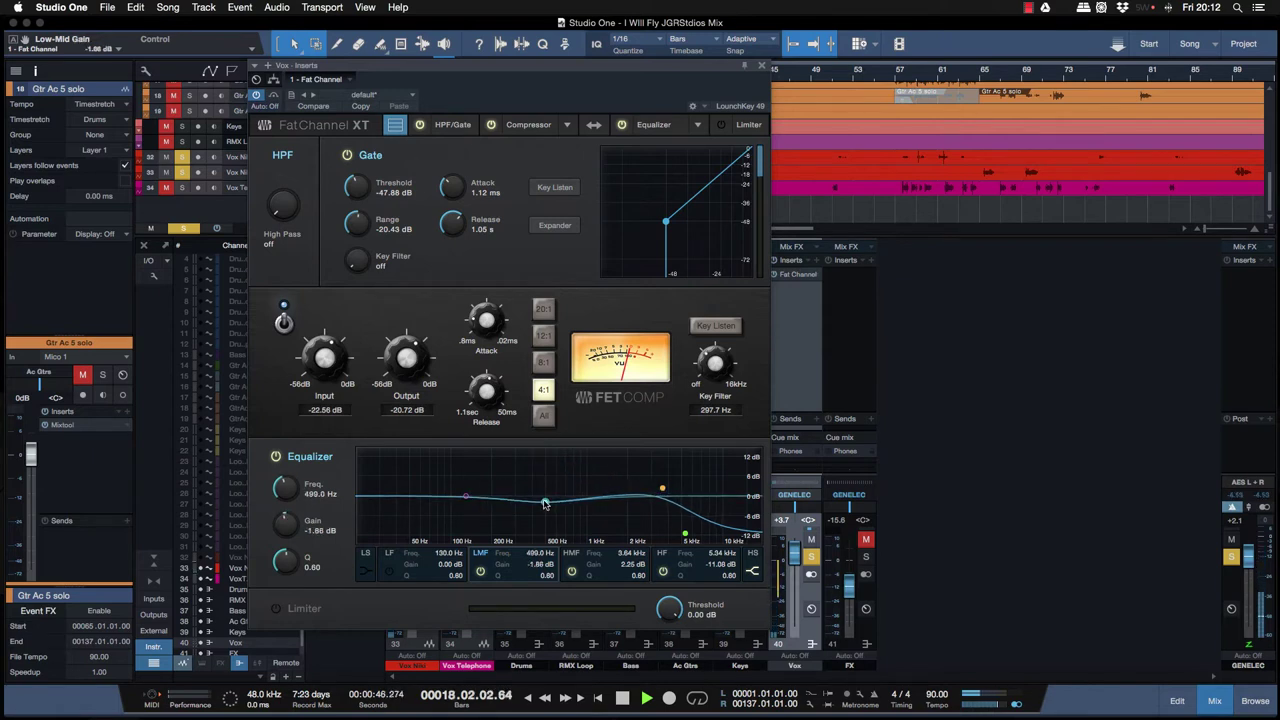
{"action": "left_click", "coordinate": [465, 498]}
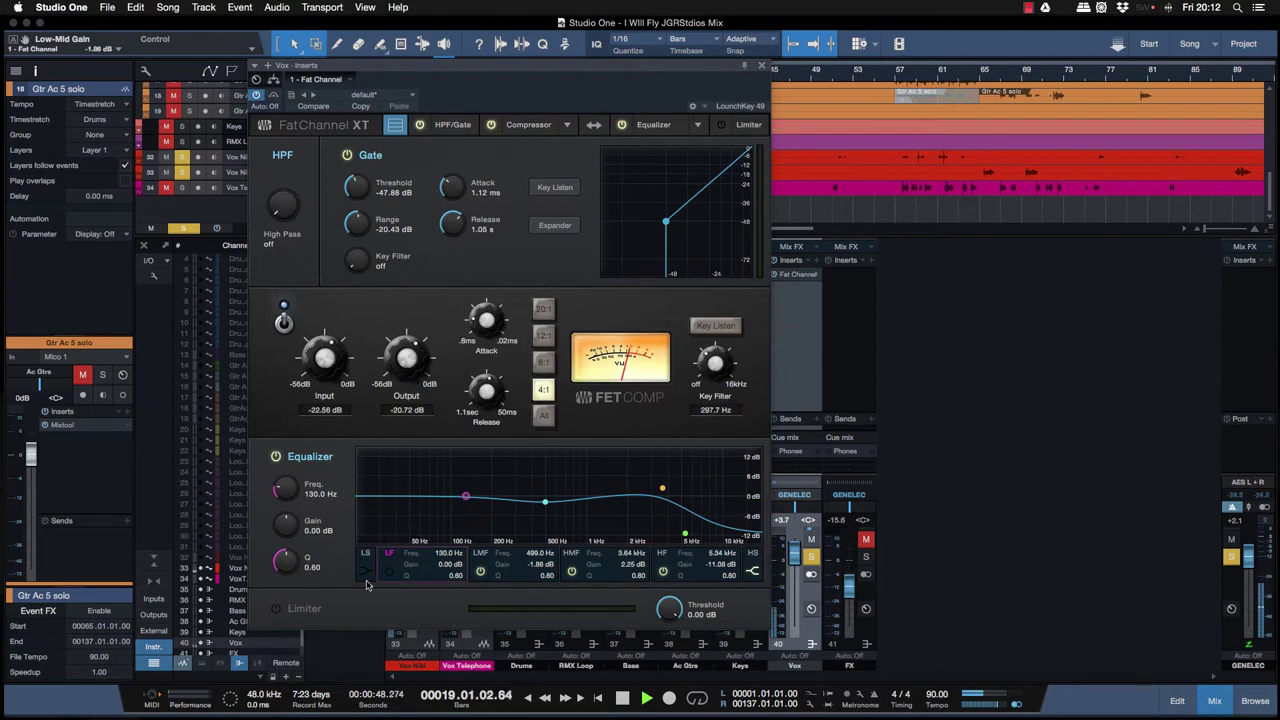
{"action": "left_click_drag", "start_coordinate": [465, 497], "coordinate": [452, 487]}
{"action": "left_click_drag", "start_coordinate": [662, 488], "coordinate": [665, 488]}
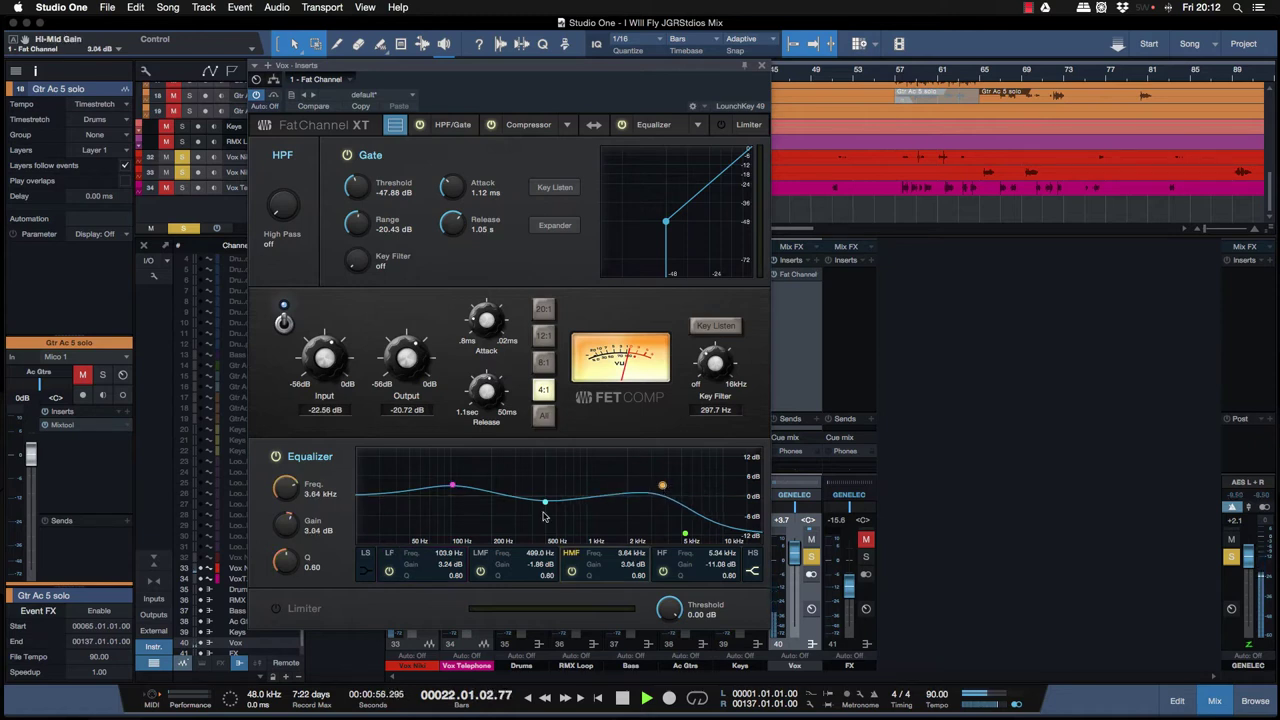
Step: Restart playback and bypass and re-enable the Fat Channel to compare the dry and processed vocal
{"action": "key", "text": "space"}
{"action": "key", "text": "space"}
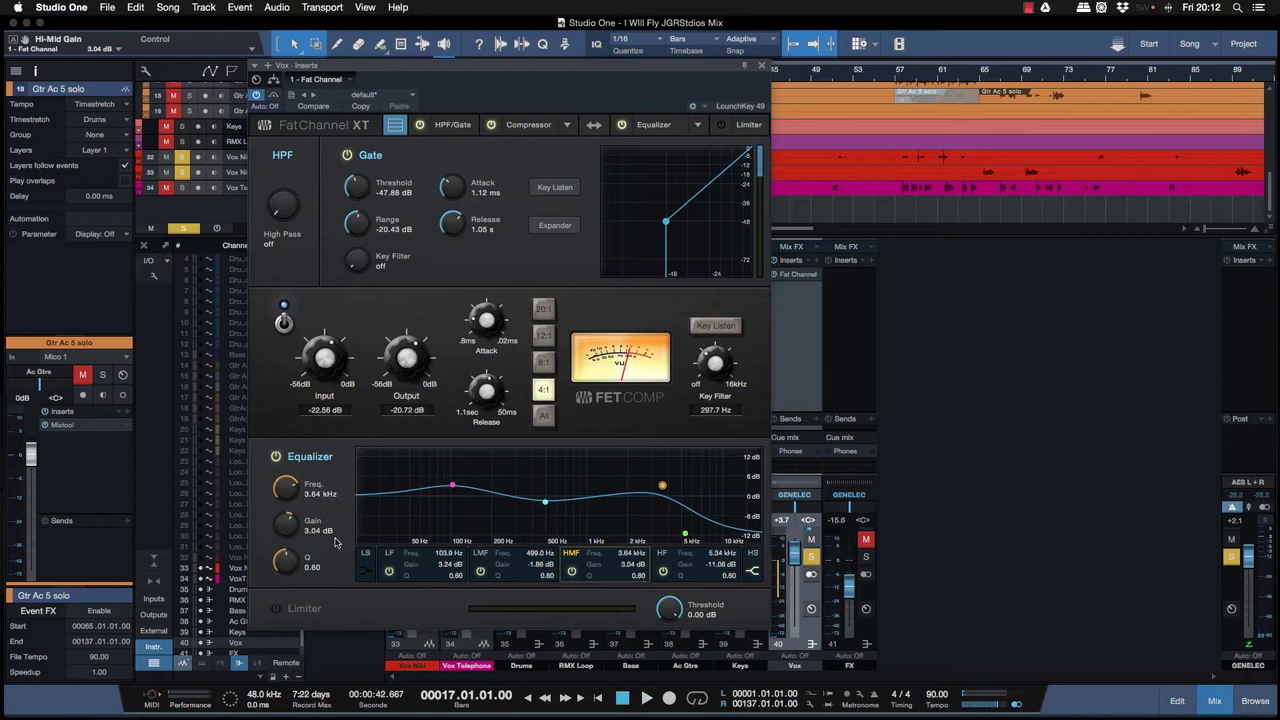
{"action": "left_click", "coordinate": [256, 96]}
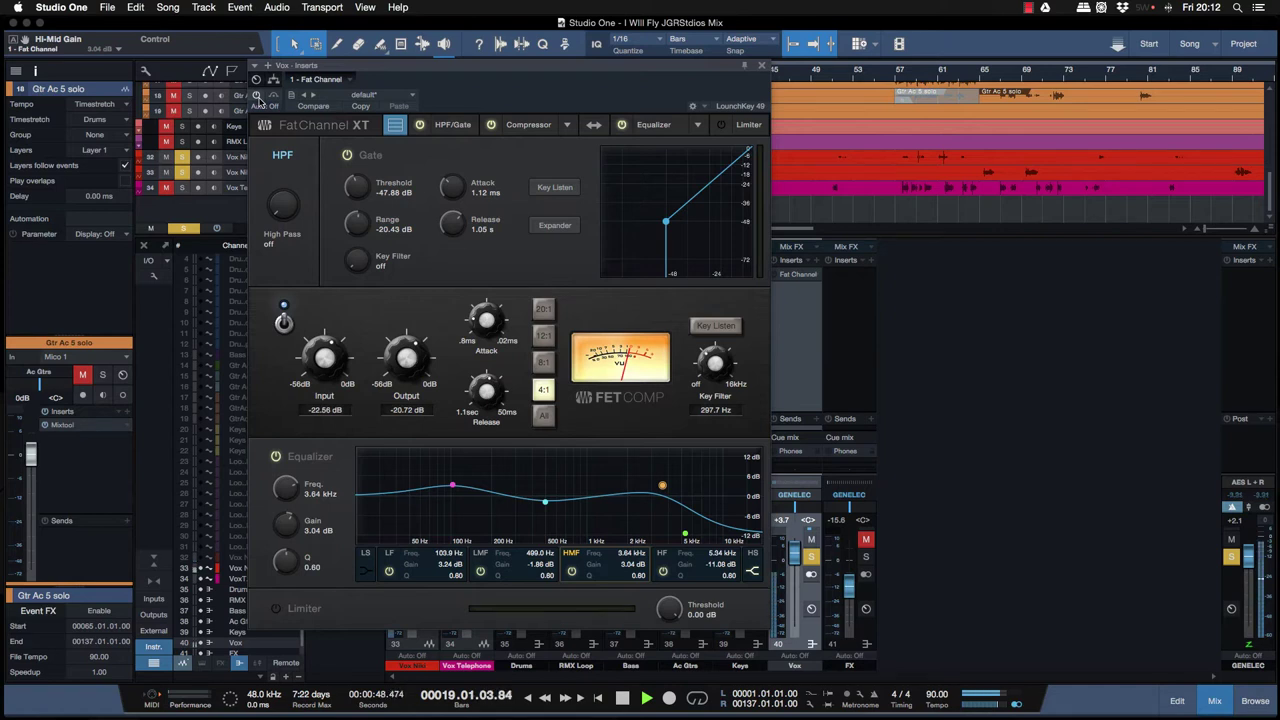
{"action": "left_click", "coordinate": [256, 96]}
Step: Ease the high shelf to about -9.90 dB at 6.25 kHz and disable the equalizer's high-mid band
{"action": "left_click", "coordinate": [545, 503]}
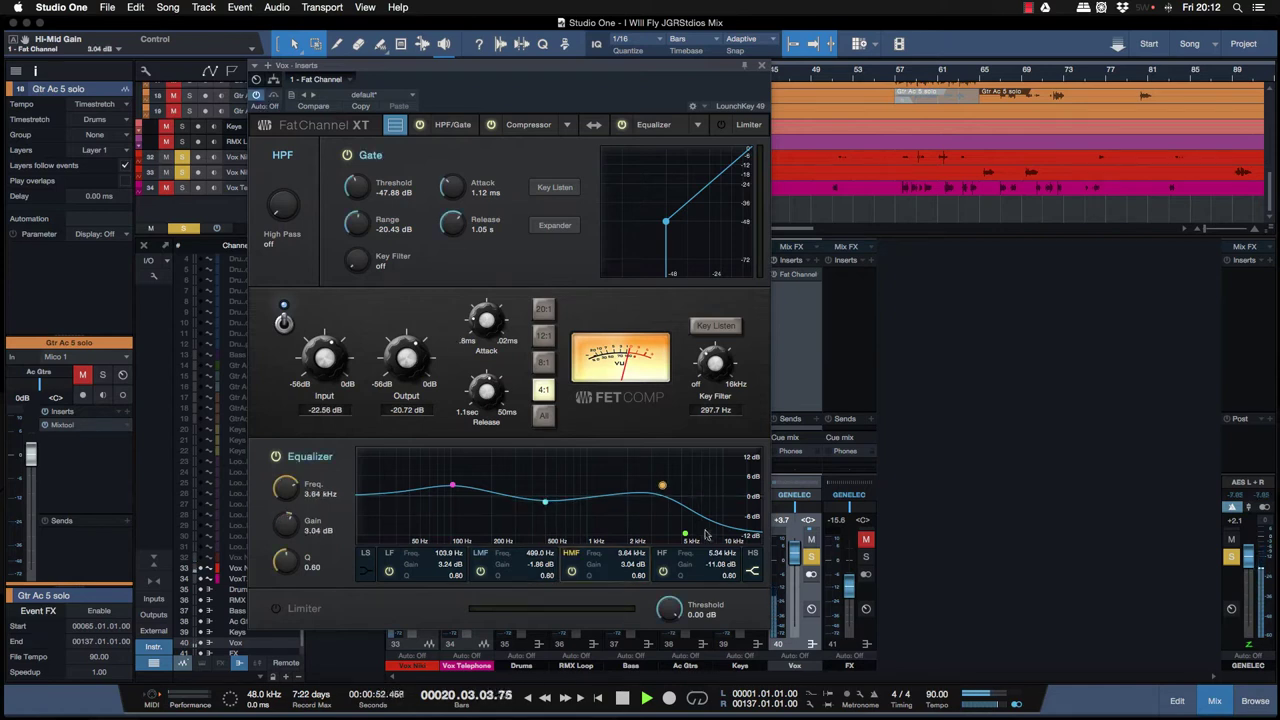
{"action": "left_click_drag", "start_coordinate": [686, 535], "coordinate": [696, 532]}
{"action": "left_click", "coordinate": [546, 503]}
{"action": "left_click", "coordinate": [661, 486]}
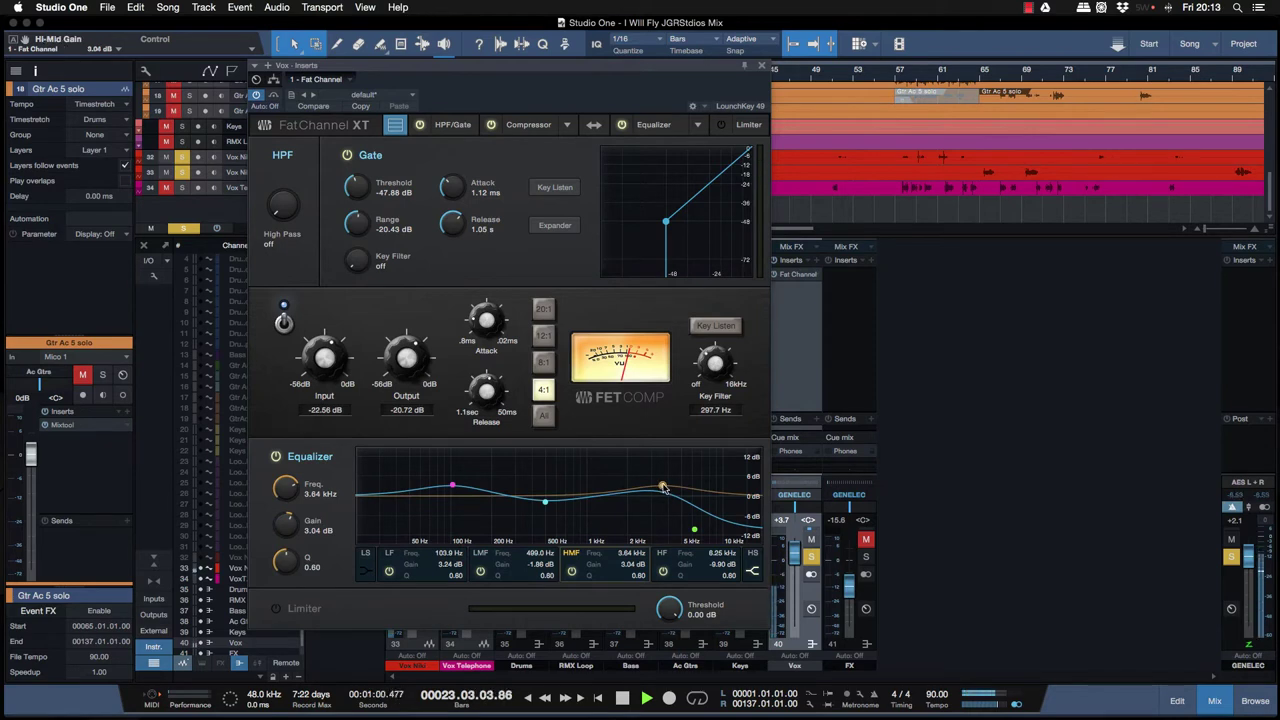
{"action": "left_click", "coordinate": [571, 571]}
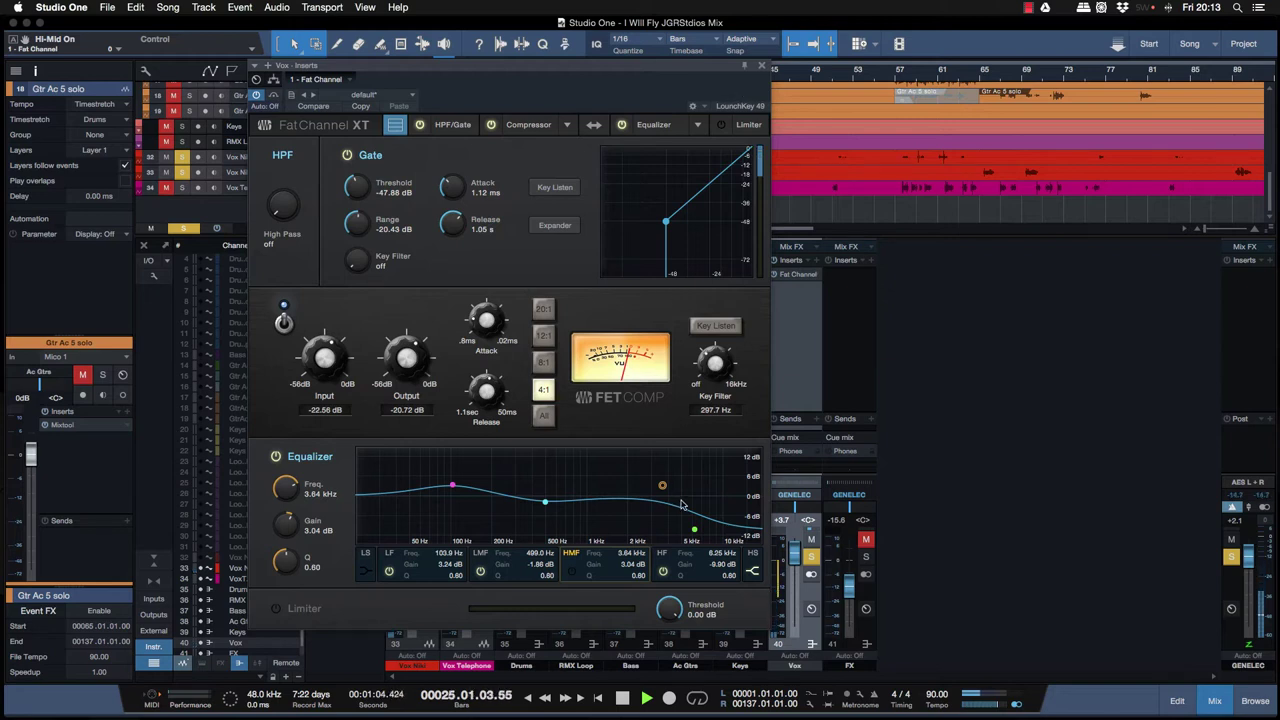
Step: Raise the FET compressor's output to about -16.24 dB
{"action": "left_click_drag", "start_coordinate": [406, 371], "coordinate": [402, 354]}
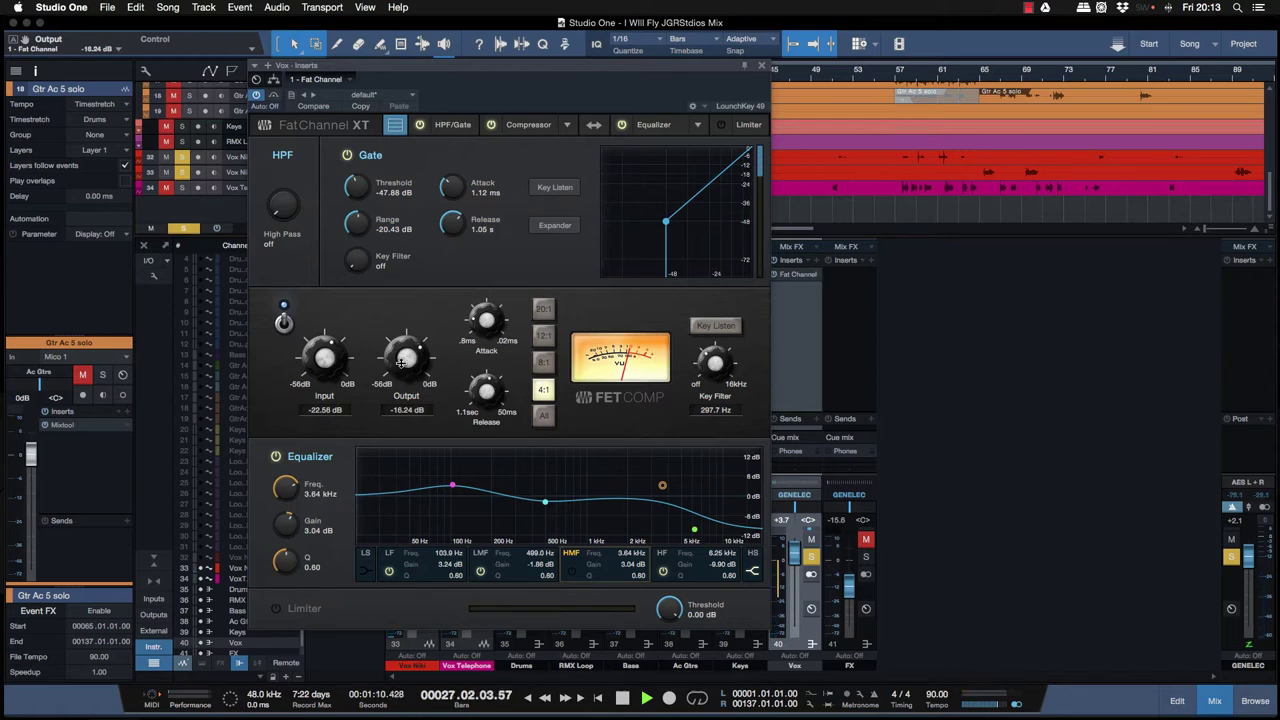
Step: Restart playback, unsolo the mix, lower the Vox bus to -6.5 dB and close the Fat Channel
{"action": "key", "text": "space"}
{"action": "key", "text": "space"}
{"action": "left_click", "coordinate": [1231, 557]}
{"action": "left_click_drag", "start_coordinate": [793, 553], "coordinate": [795, 577]}
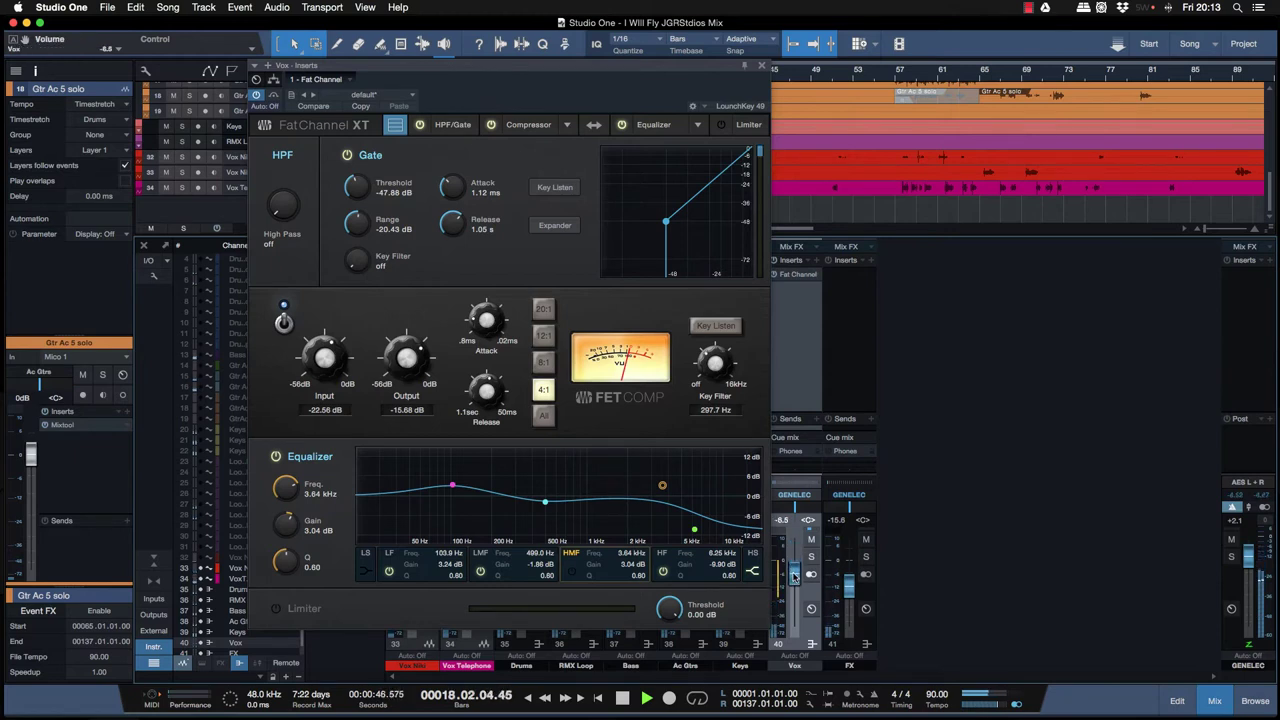
{"action": "left_click", "coordinate": [760, 67]}
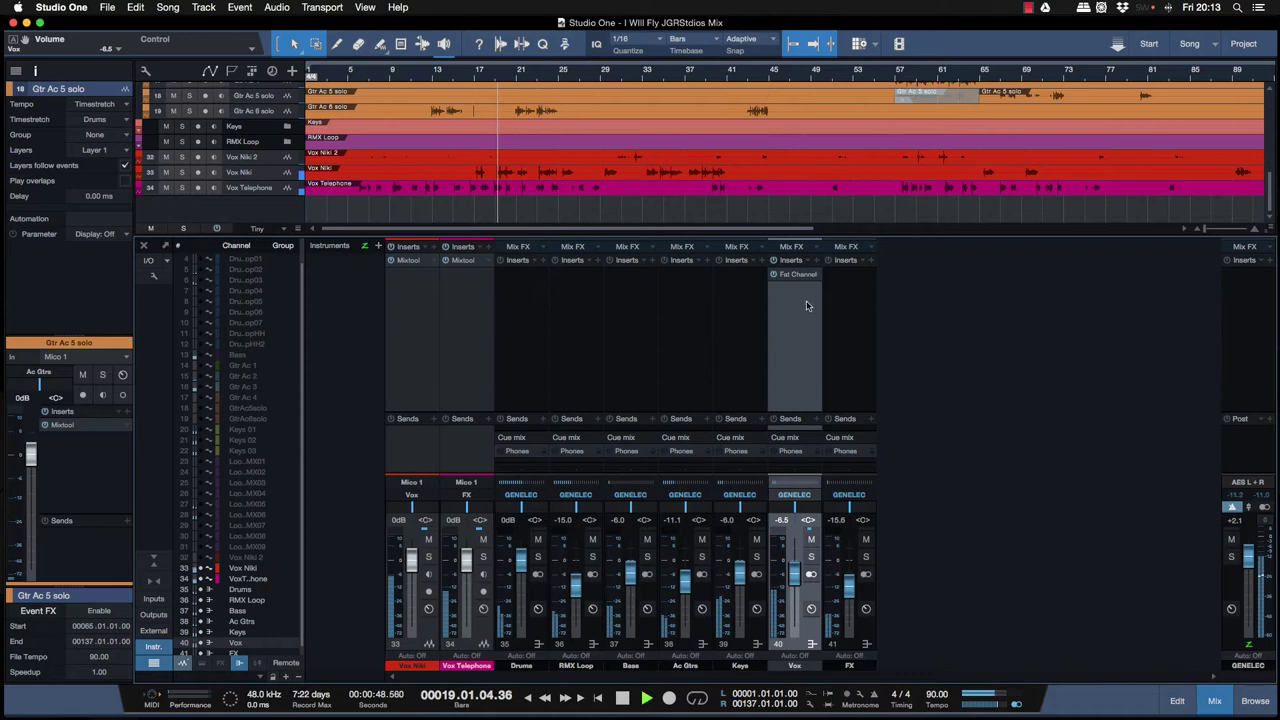
Step: Search the plug-ins for "room" and insert Room Reverb after the Fat Channel on the Vox bus
{"action": "left_click", "coordinate": [816, 261]}
{"action": "left_click", "coordinate": [888, 291]}
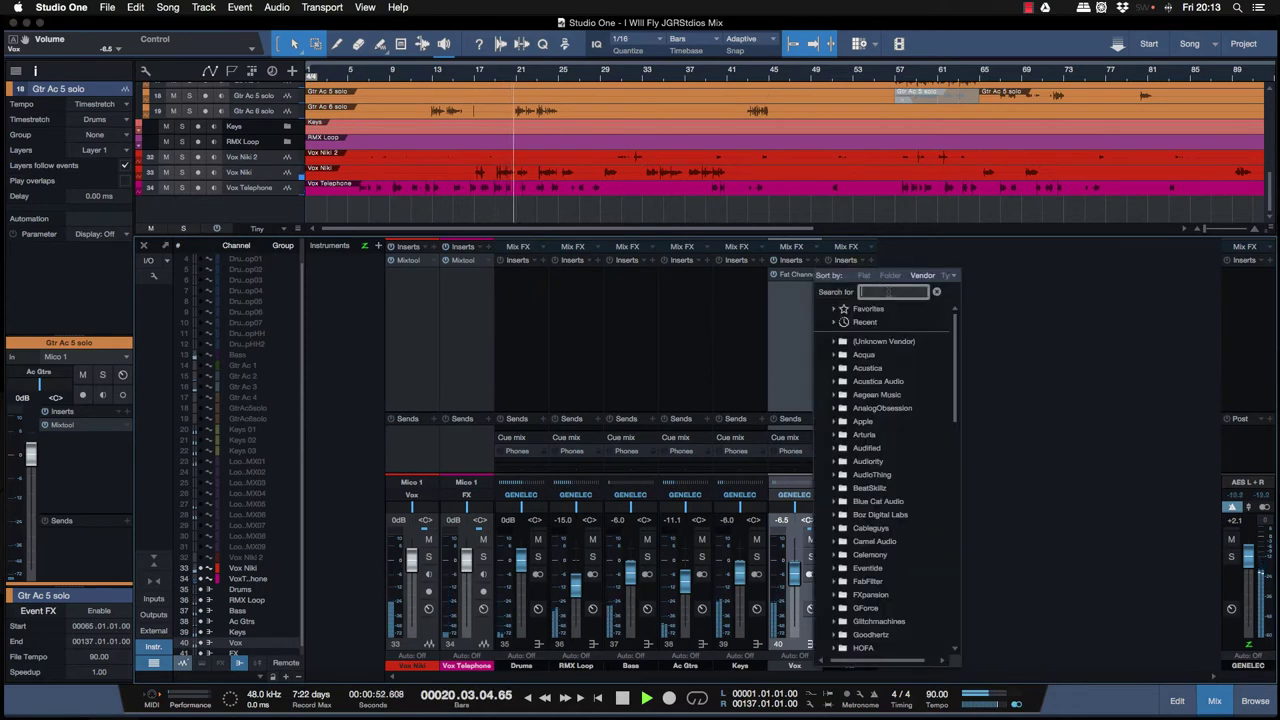
{"action": "scroll", "coordinate": [895, 420], "scroll_direction": "down", "scroll_amount": 10}
{"action": "scroll", "coordinate": [895, 428], "scroll_direction": "down", "scroll_amount": 3}
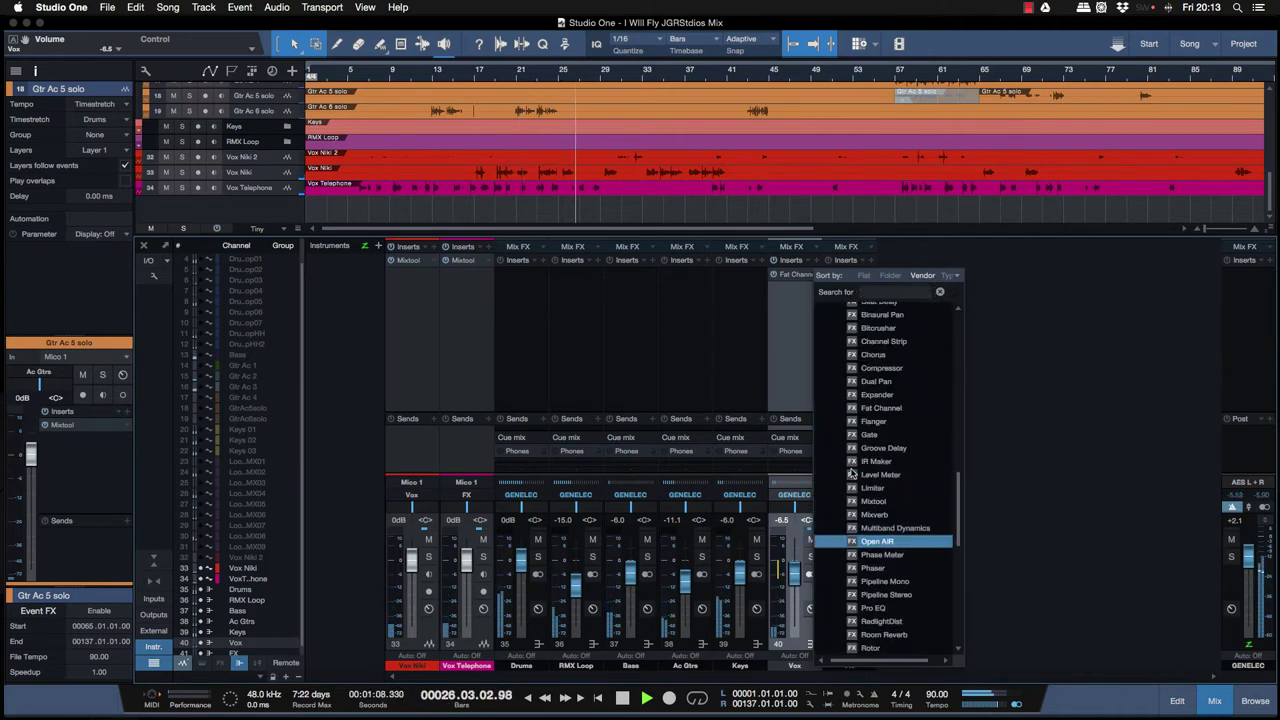
{"action": "scroll", "coordinate": [852, 474], "scroll_direction": "up", "scroll_amount": 3}
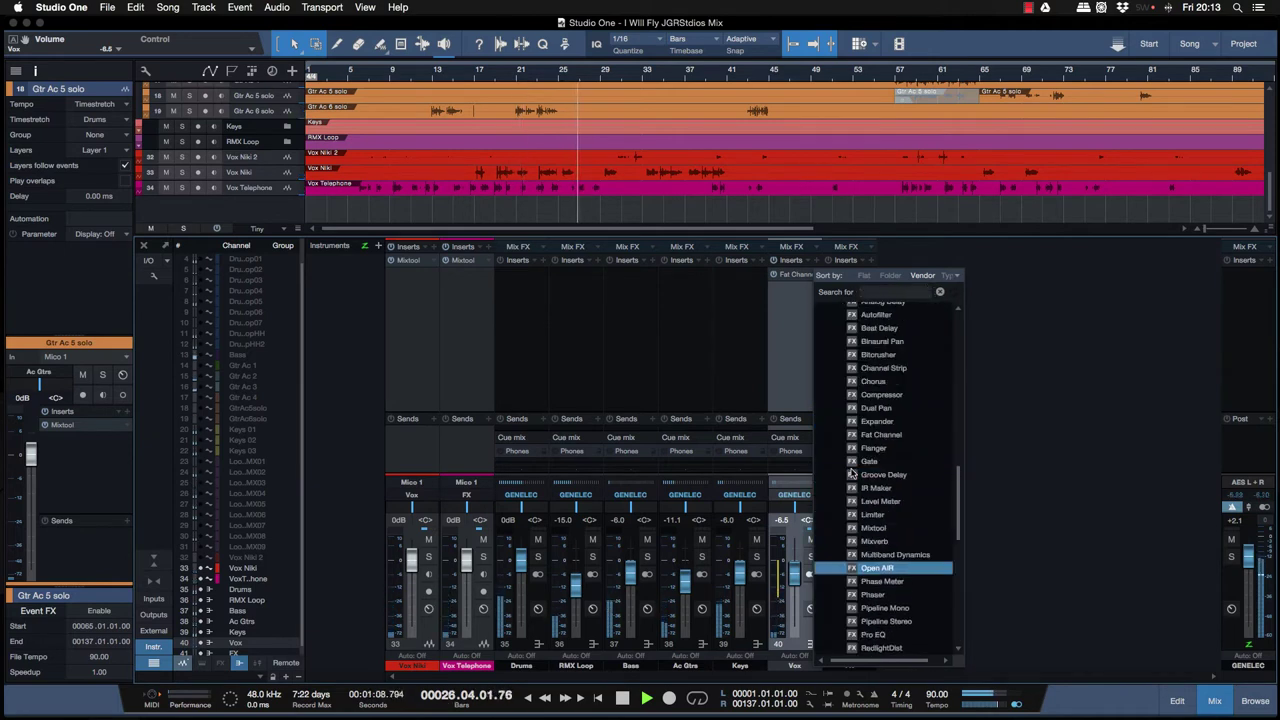
{"action": "left_click", "coordinate": [890, 291]}
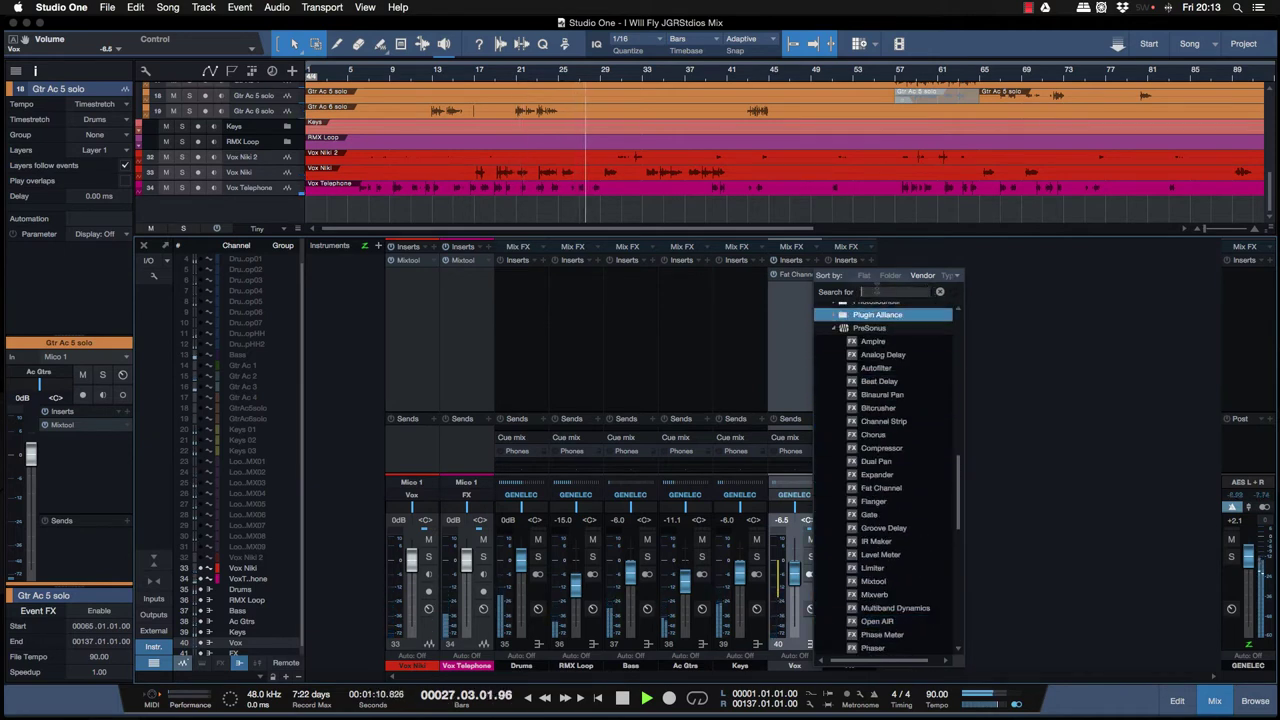
{"action": "type", "text": "ro"}
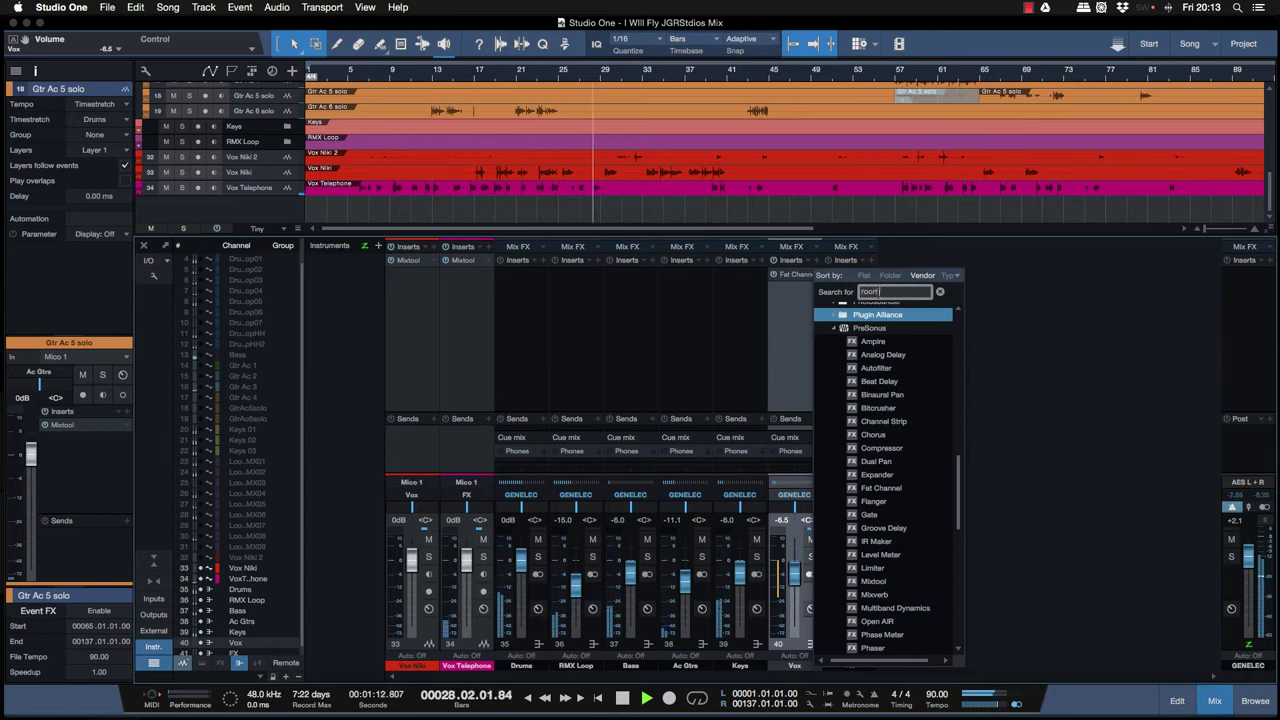
{"action": "type", "text": "om"}
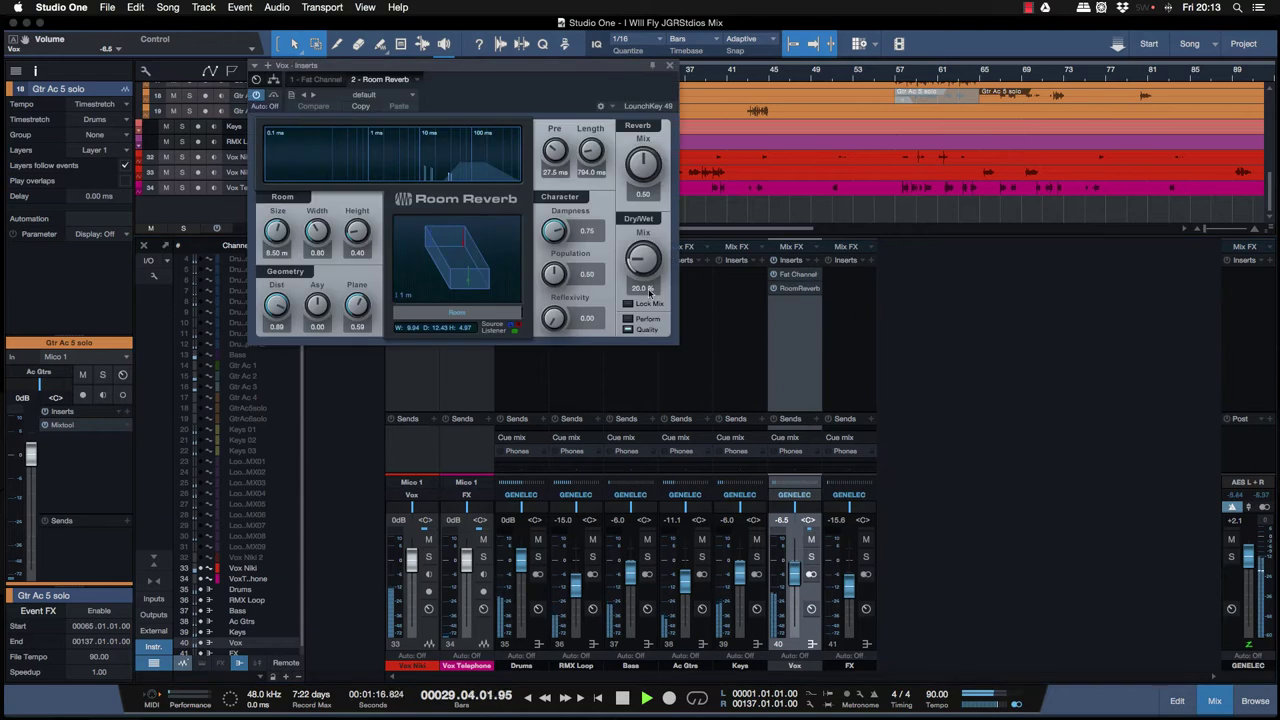
Step: Solo the Vox bus and look through the Room Reverb presets without loading one
{"action": "left_click", "coordinate": [810, 556]}
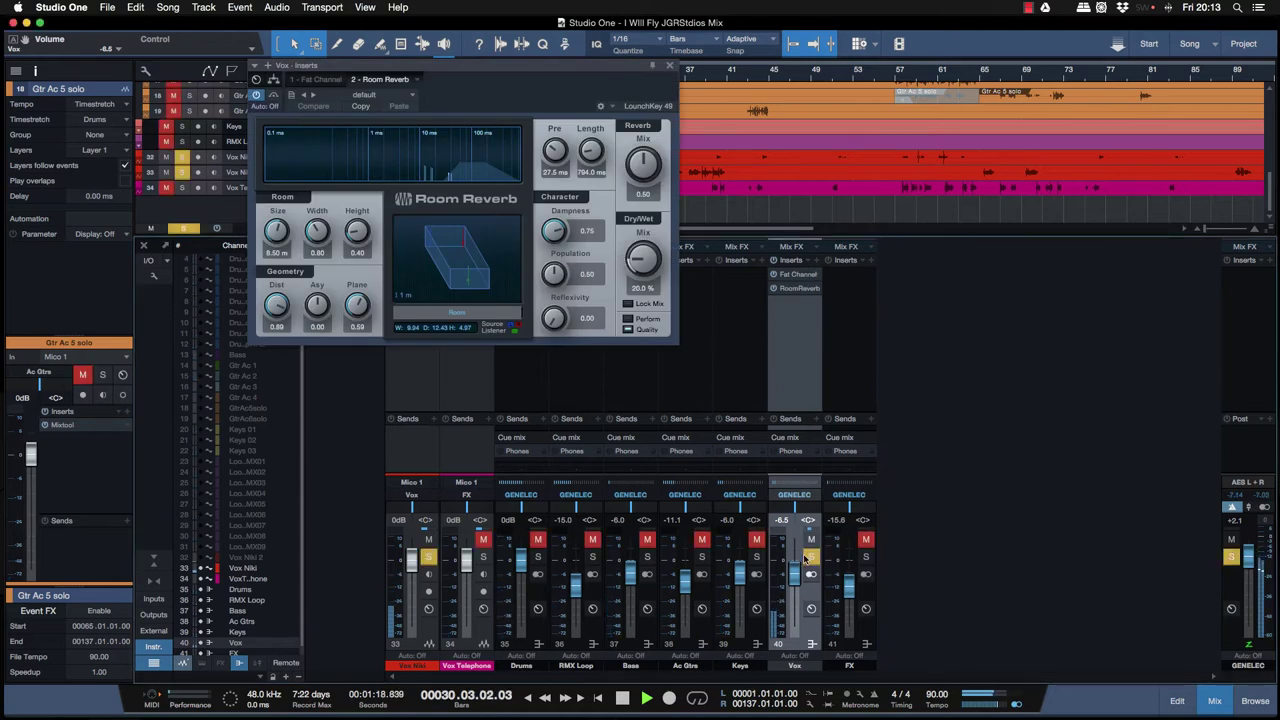
{"action": "left_click_drag", "start_coordinate": [453, 66], "coordinate": [514, 155]}
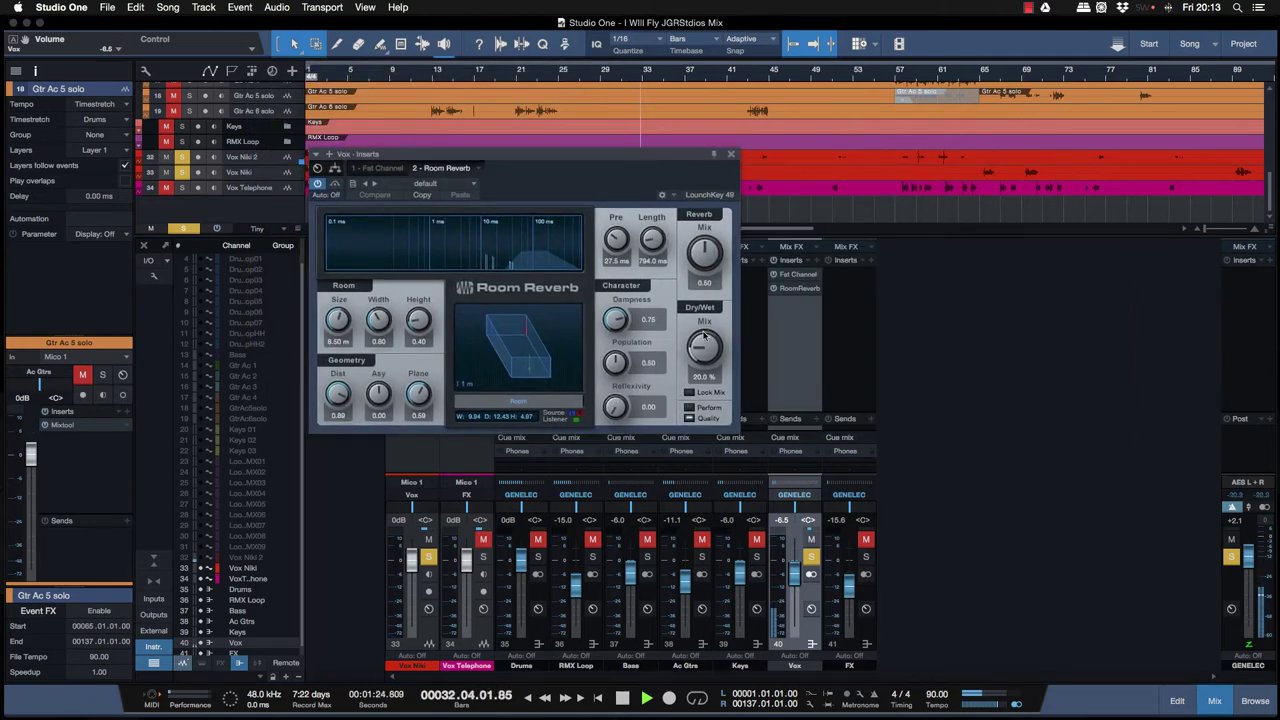
{"action": "left_click", "coordinate": [472, 185]}
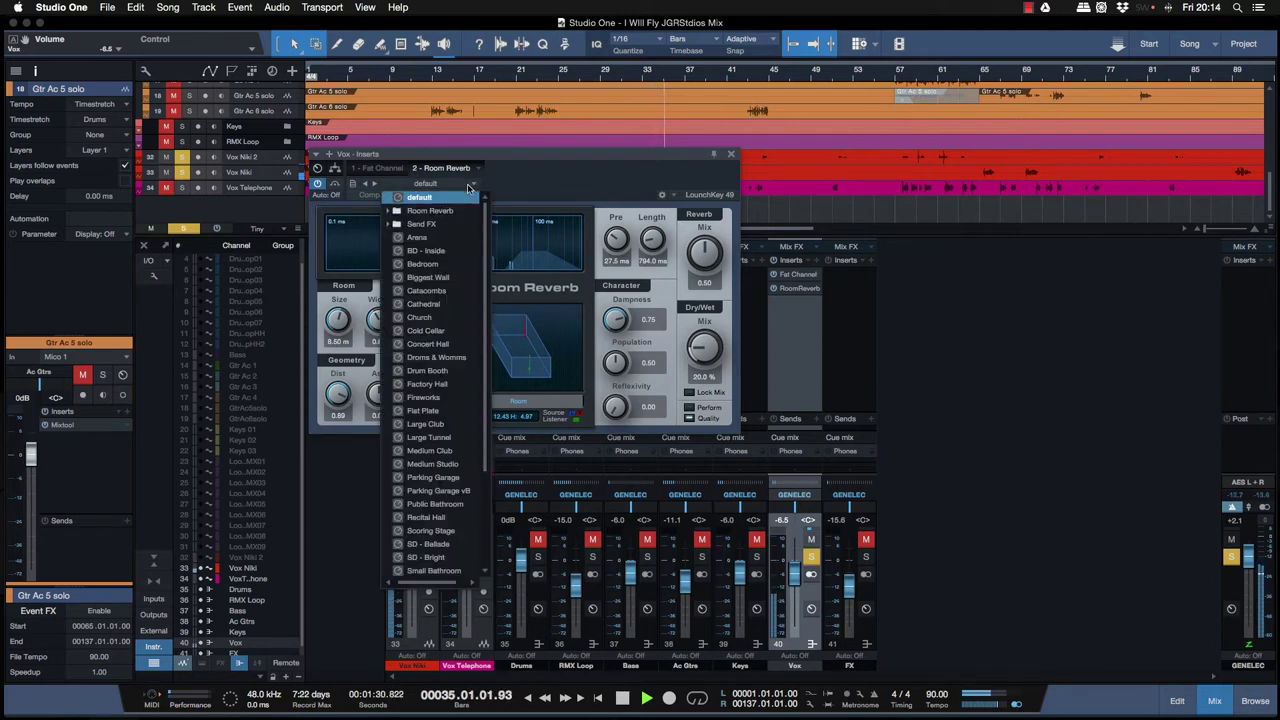
{"action": "left_click", "coordinate": [558, 190]}
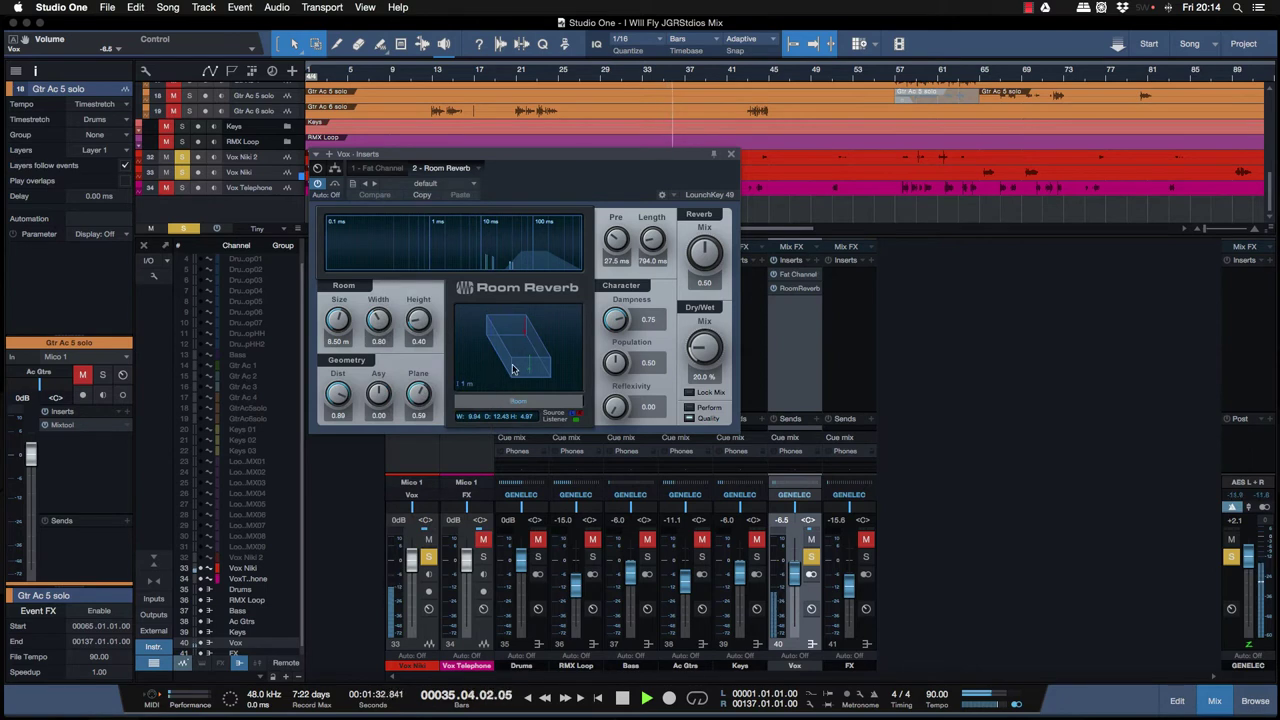
Step: Shape the Room Reverb with distance 0.83, height 0.63, size 14.99 m, asymmetry -0.25, plane 0.63 and pre-delay 19.2 ms
{"action": "left_click_drag", "start_coordinate": [341, 397], "coordinate": [335, 397]}
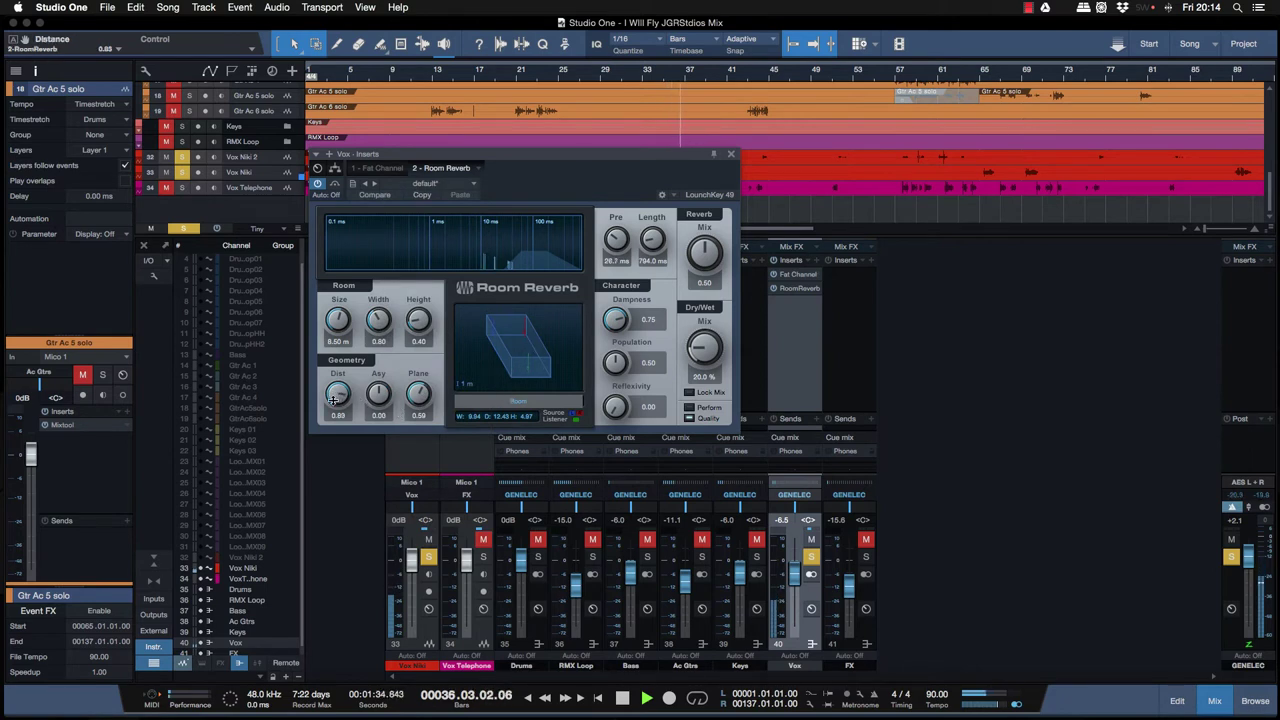
{"action": "left_click_drag", "start_coordinate": [419, 325], "coordinate": [419, 305]}
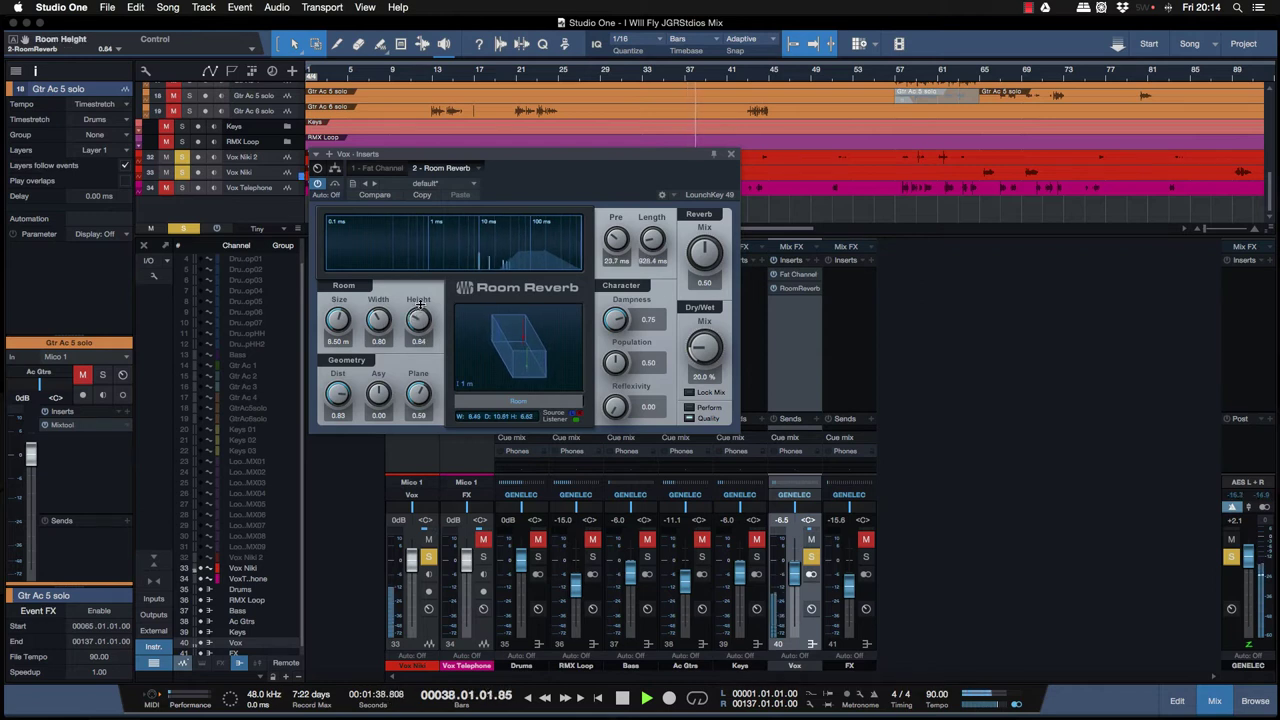
{"action": "mouse_move", "coordinate": [337, 322]}
{"action": "left_mouse_down"}
{"action": "mouse_move", "coordinate": [333, 290]}
{"action": "mouse_move", "coordinate": [336, 307]}
{"action": "left_mouse_up"}
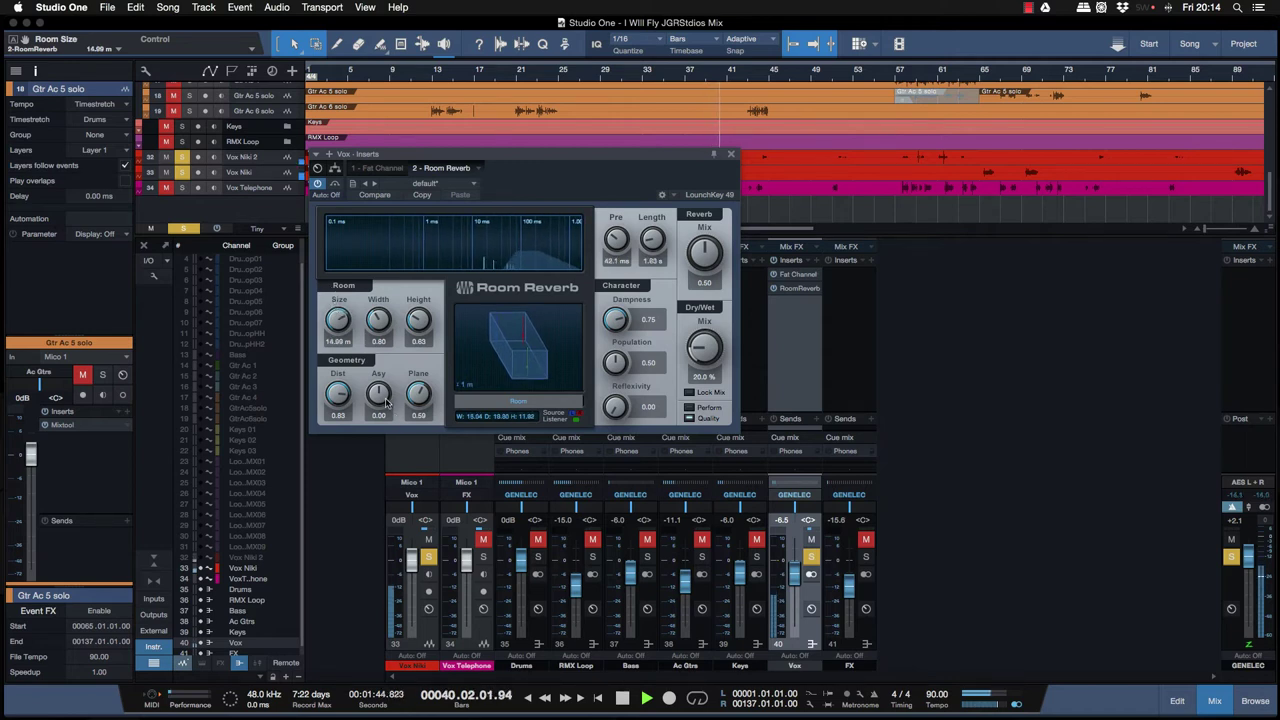
{"action": "left_click_drag", "start_coordinate": [379, 396], "coordinate": [379, 402]}
{"action": "left_click_drag", "start_coordinate": [614, 237], "coordinate": [609, 240]}
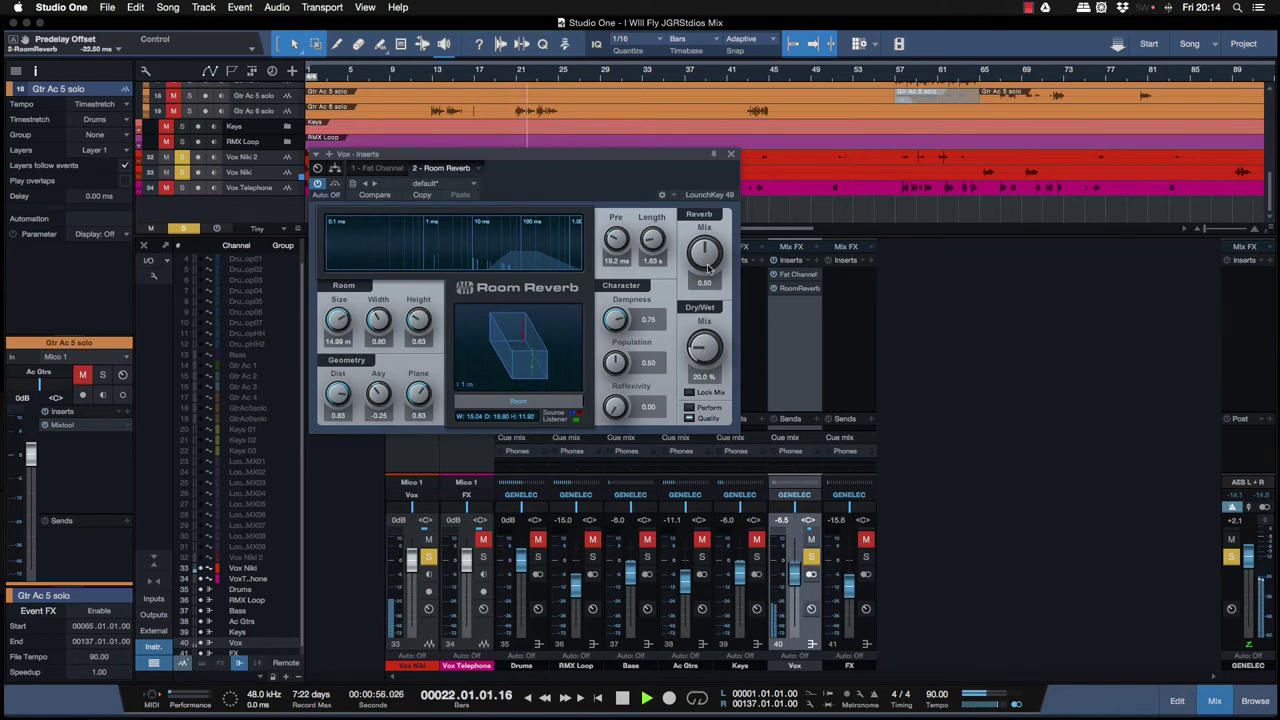
Step: Unsolo the Vox bus, raise its level to about -2.6 dB and close the Room Reverb
{"action": "left_click", "coordinate": [811, 556]}
{"action": "left_click_drag", "start_coordinate": [795, 582], "coordinate": [795, 572]}
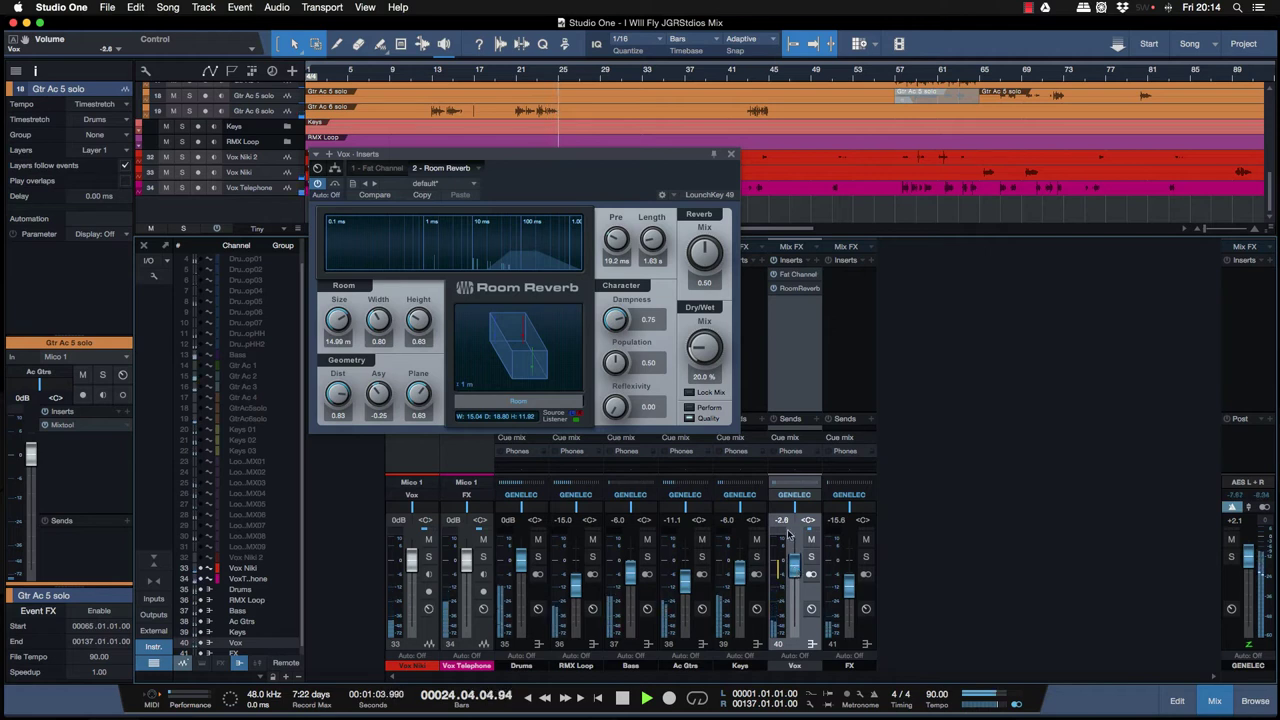
{"action": "left_click", "coordinate": [731, 156]}
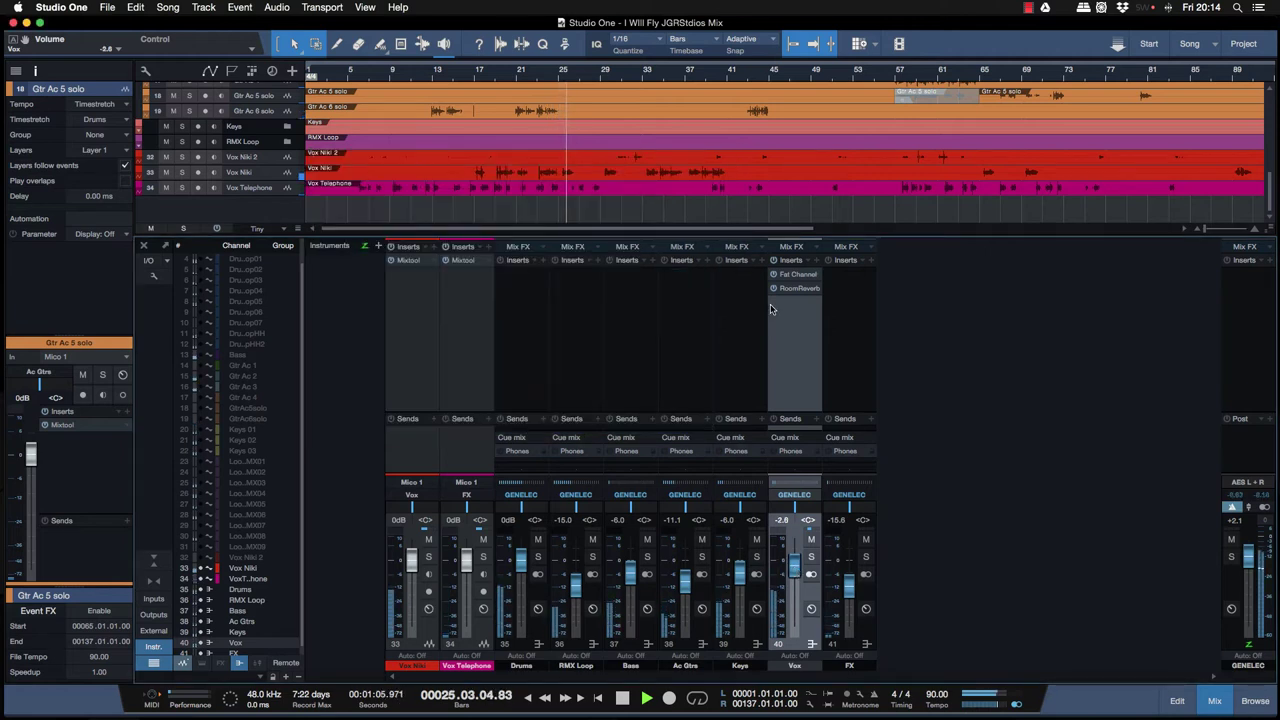
Step: Shorten the mixer's inserts area to give the sends more room, and check the Vox bus's insert and Mix FX choices
{"action": "left_click", "coordinate": [816, 260]}
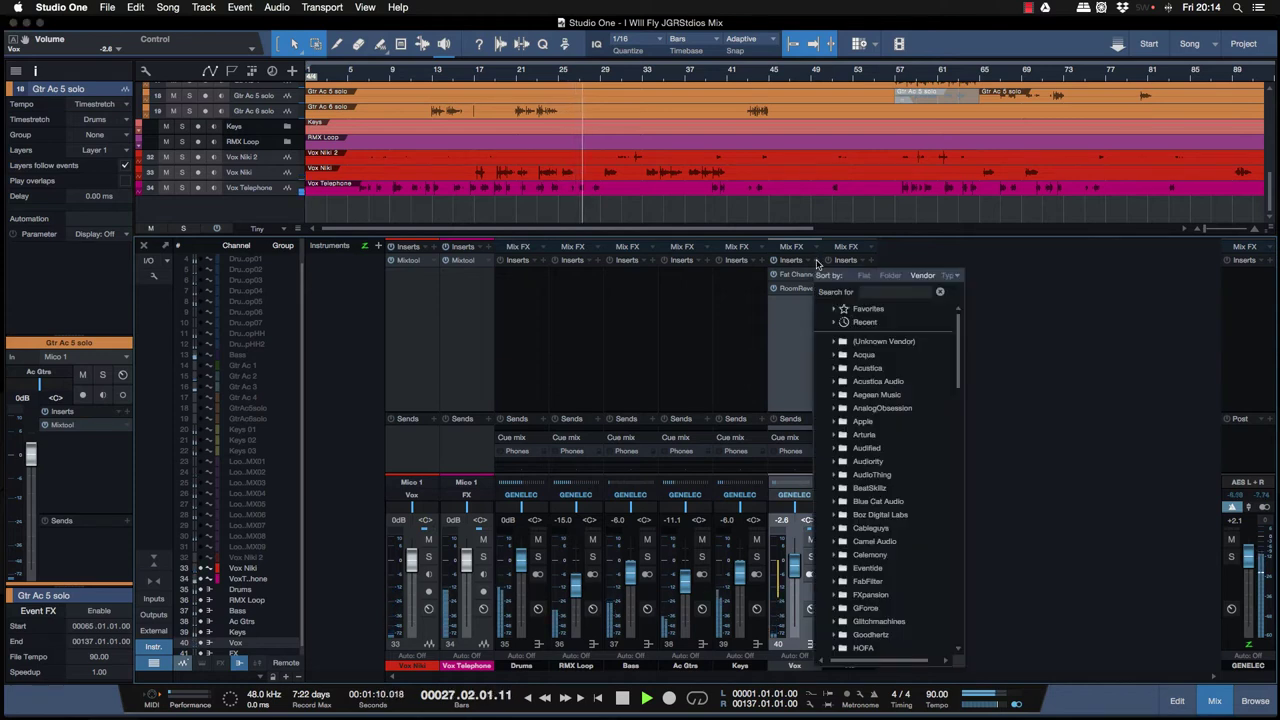
{"action": "left_click", "coordinate": [805, 371]}
{"action": "left_click_drag", "start_coordinate": [798, 411], "coordinate": [798, 386]}
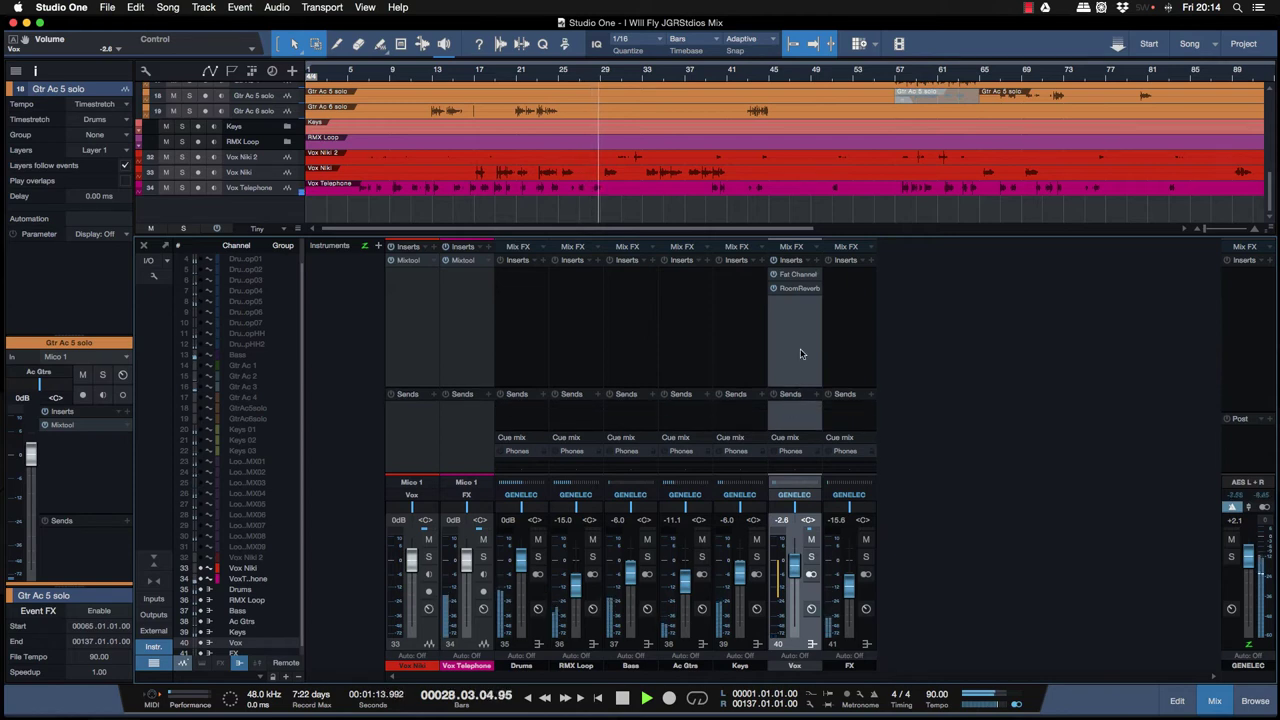
{"action": "left_click", "coordinate": [817, 247]}
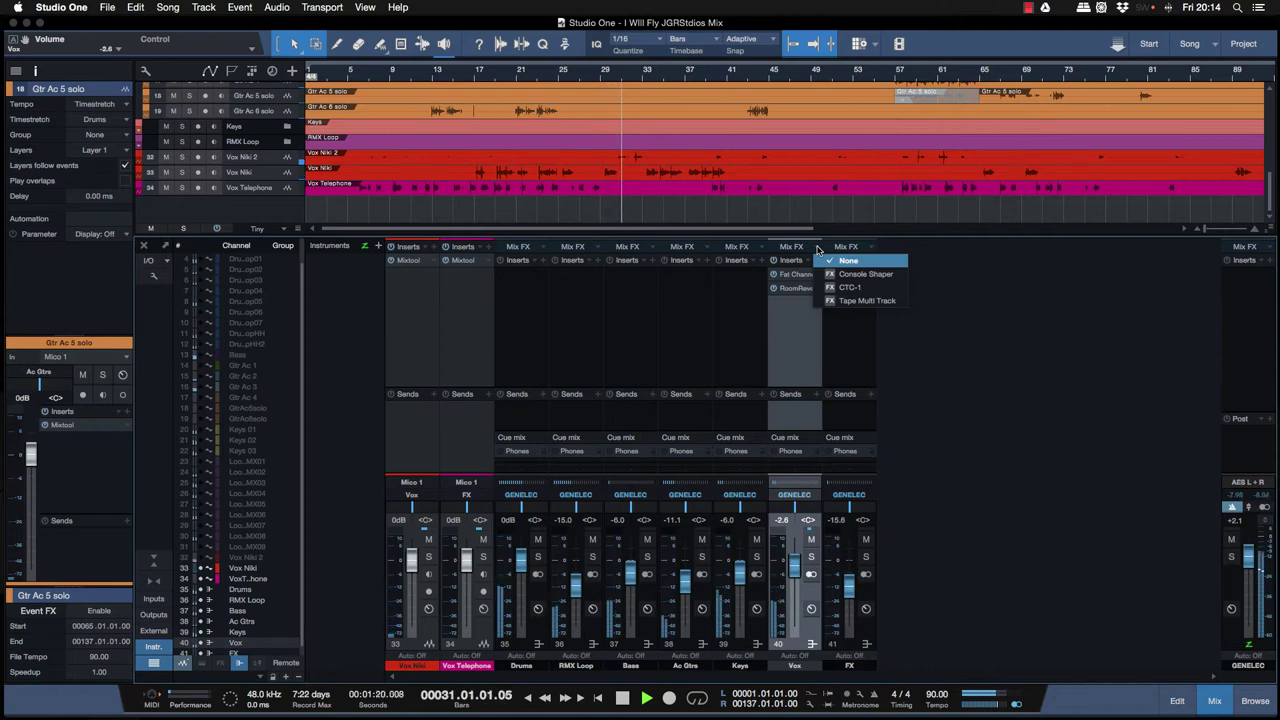
{"action": "left_click", "coordinate": [1023, 269]}
Step: Add an FX channel to the mixer and name it Rev
{"action": "right_click", "coordinate": [889, 370]}
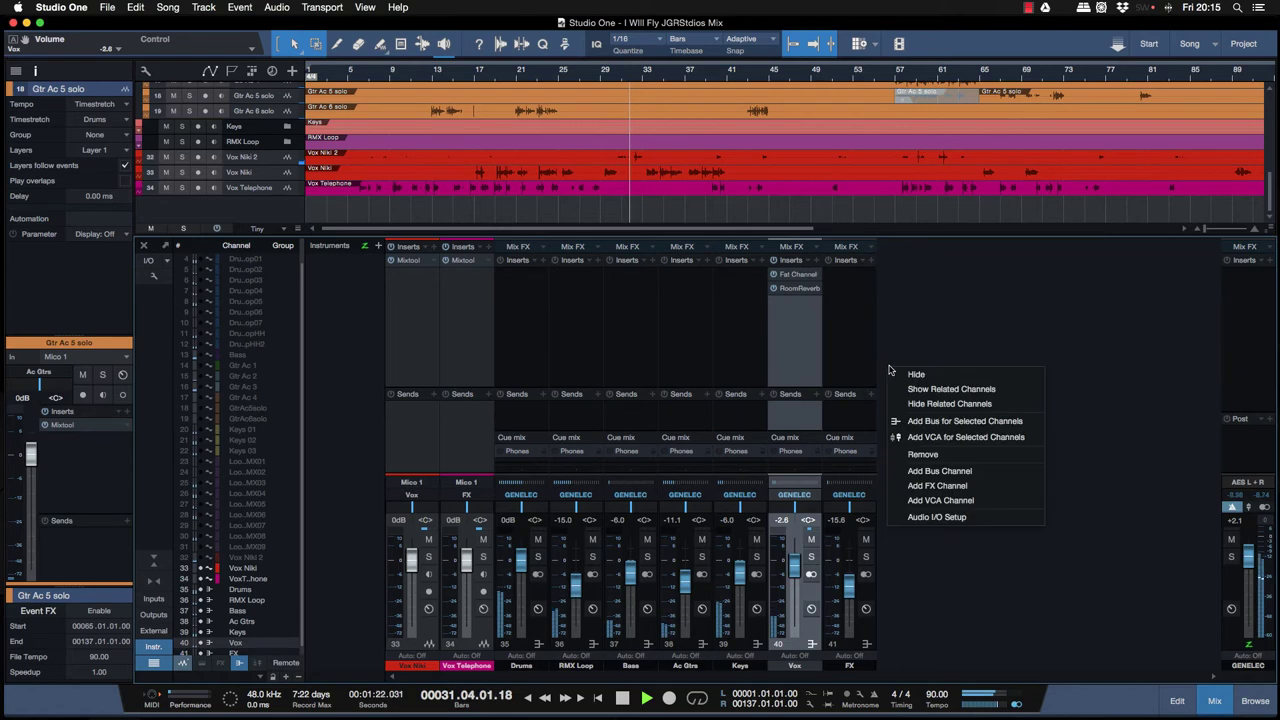
{"action": "left_click", "coordinate": [950, 488]}
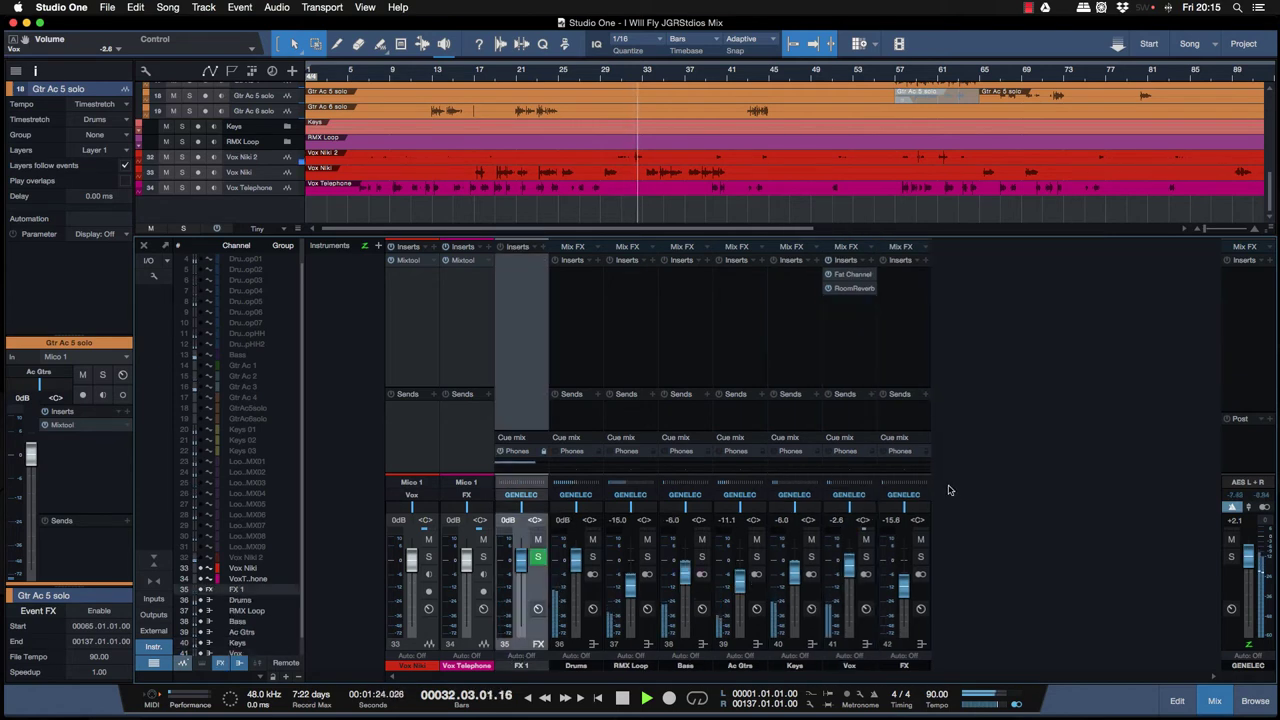
{"action": "double_click", "coordinate": [531, 665]}
{"action": "type", "text": "Rev"}
{"action": "key", "text": "Return"}
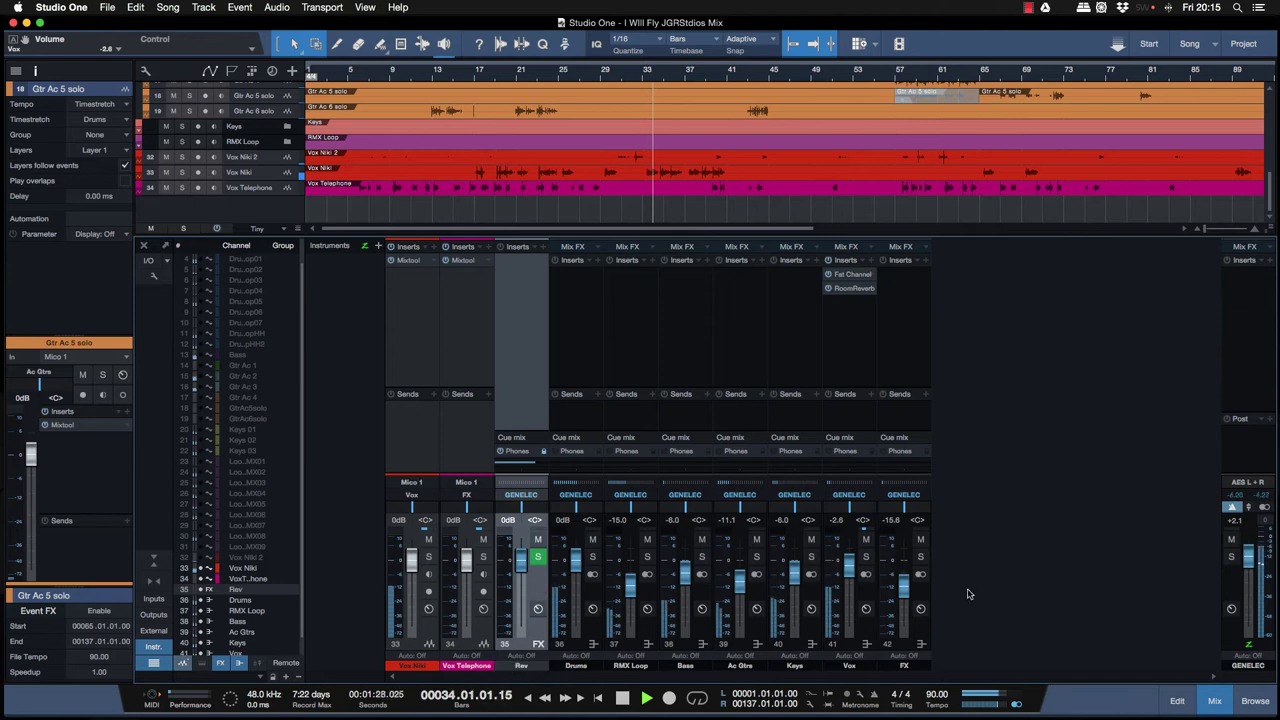
Step: Search the plug-ins for "ai" and insert Open AIR on the Rev channel
{"action": "left_click", "coordinate": [544, 246]}
{"action": "left_click", "coordinate": [624, 278]}
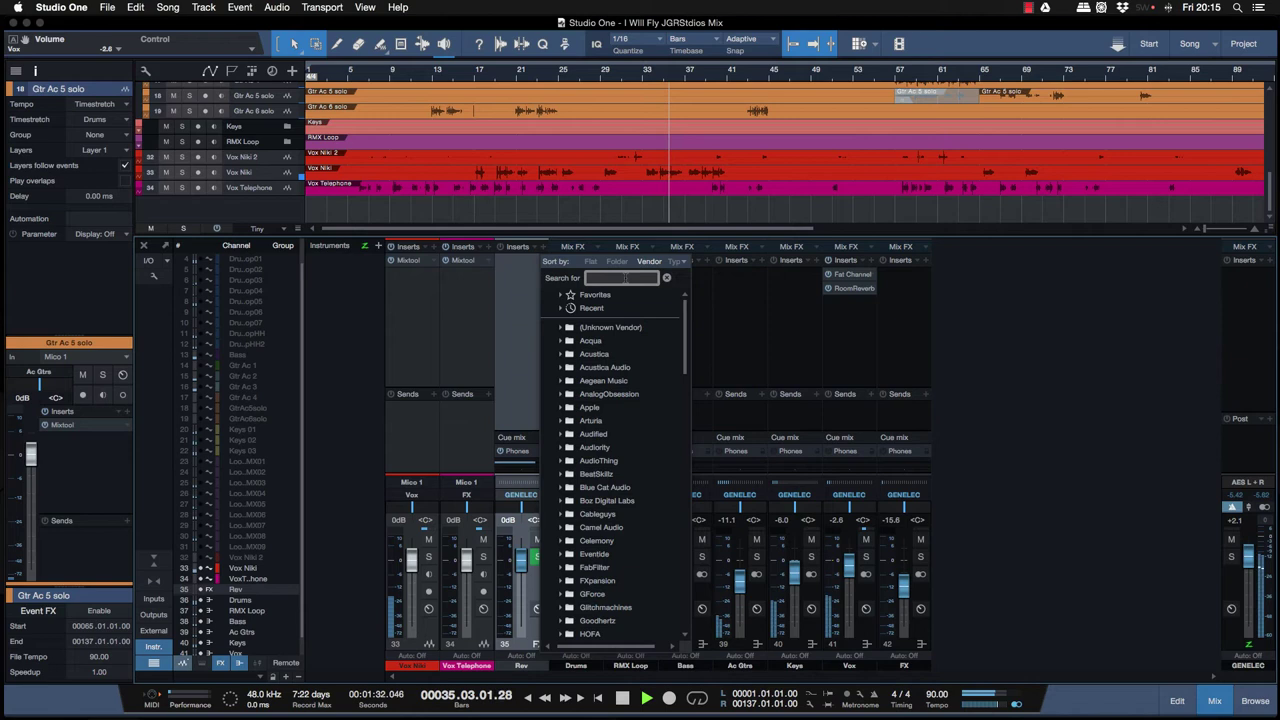
{"action": "type", "text": "ai"}
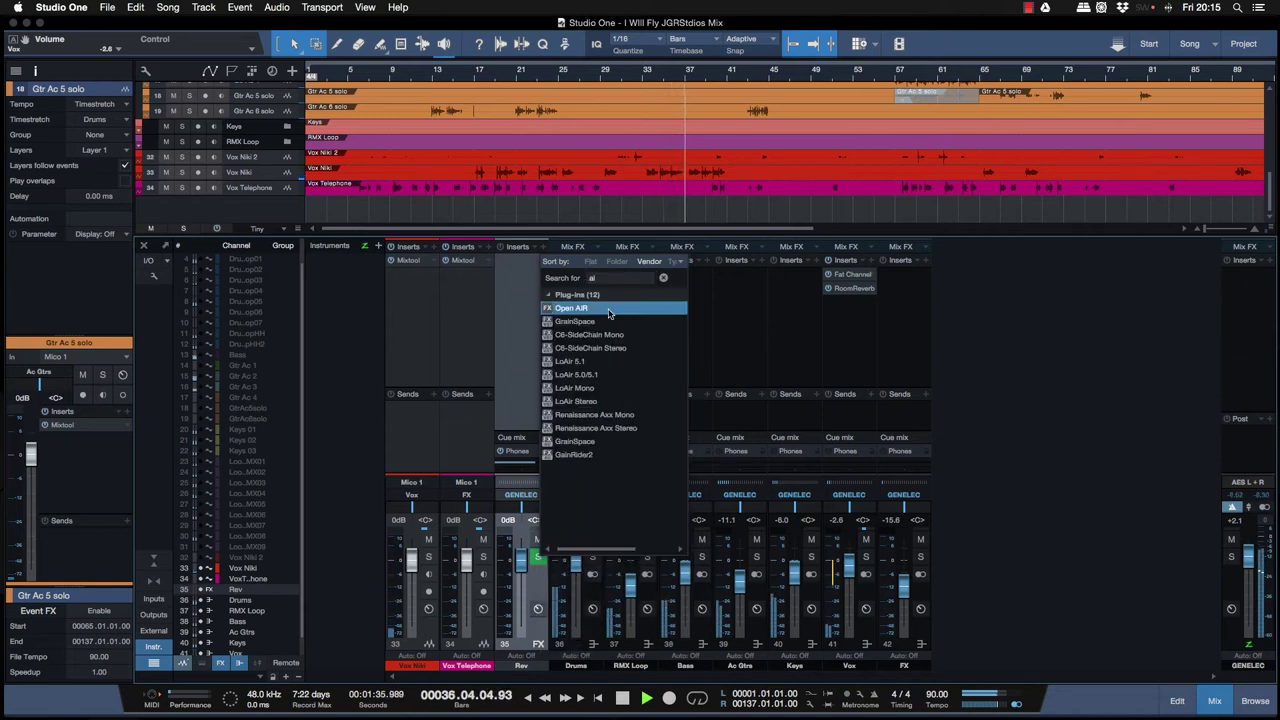
{"action": "left_click", "coordinate": [575, 311]}
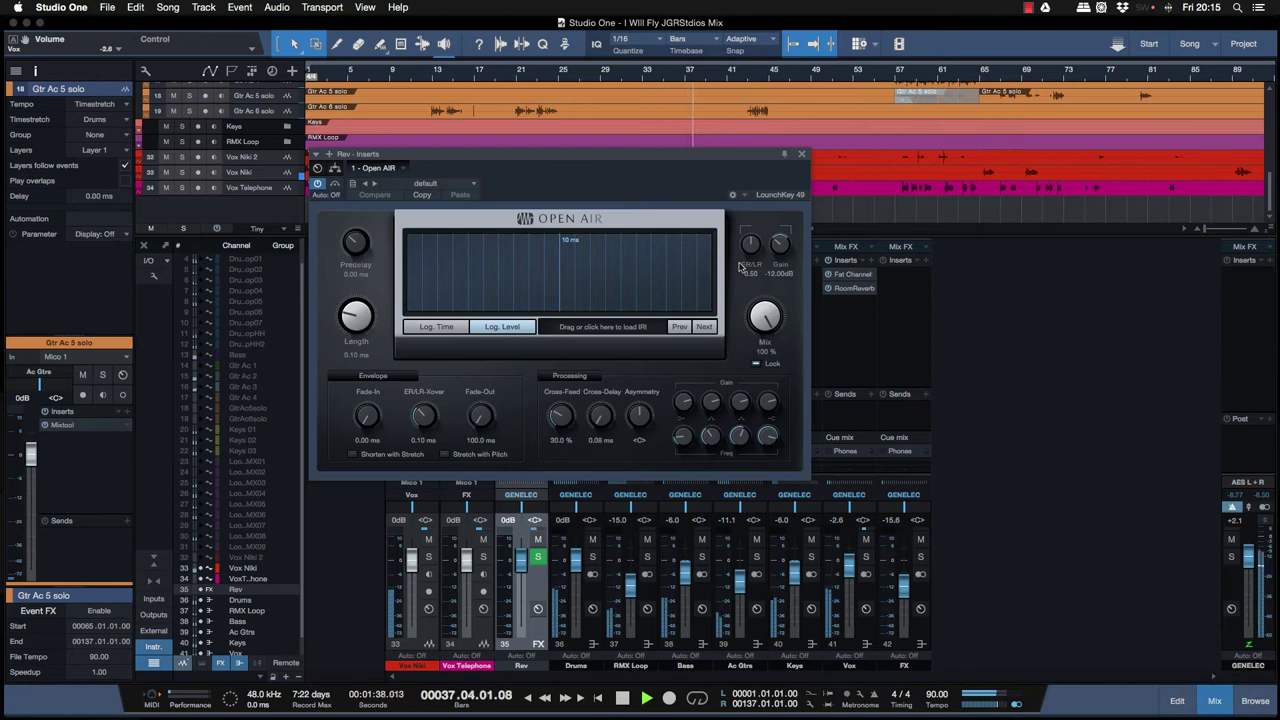
Step: Load Open AIR's "250 - Vocal Magic 1" preset from Vintage Digital Reverbs, Digital Reverb 250, and close the plug-in
{"action": "left_click", "coordinate": [473, 185]}
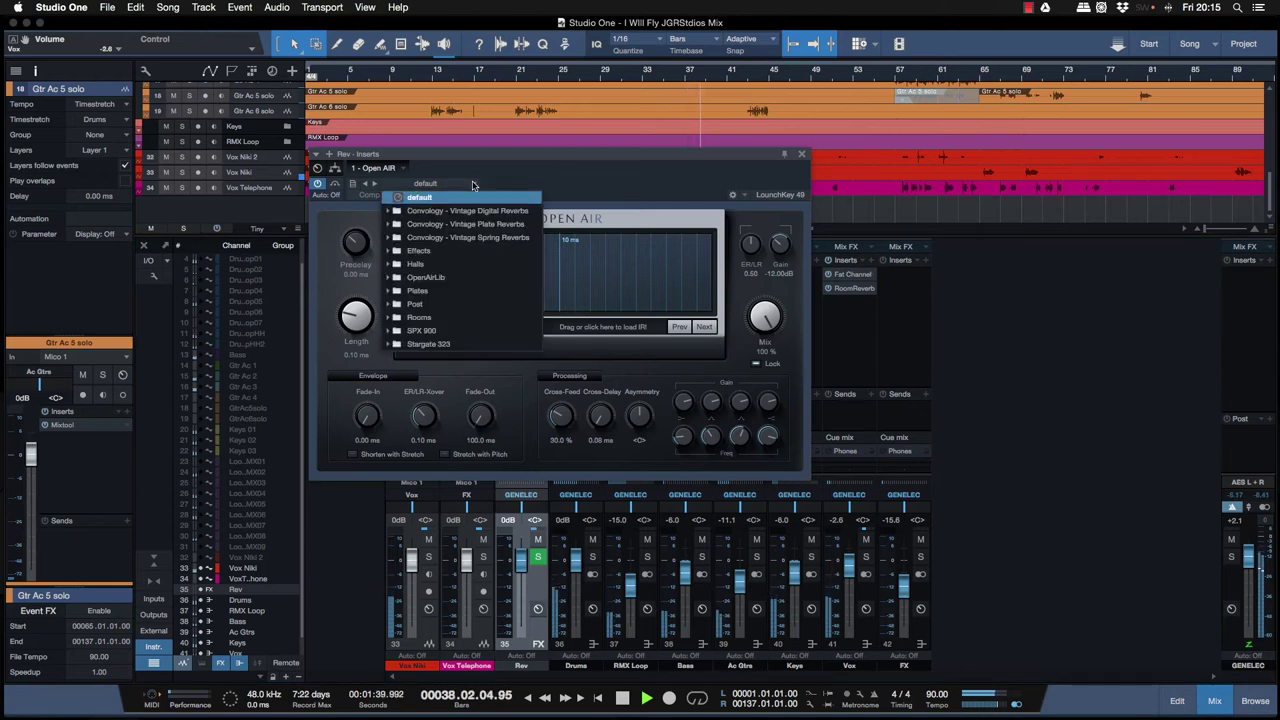
{"action": "left_click", "coordinate": [417, 213]}
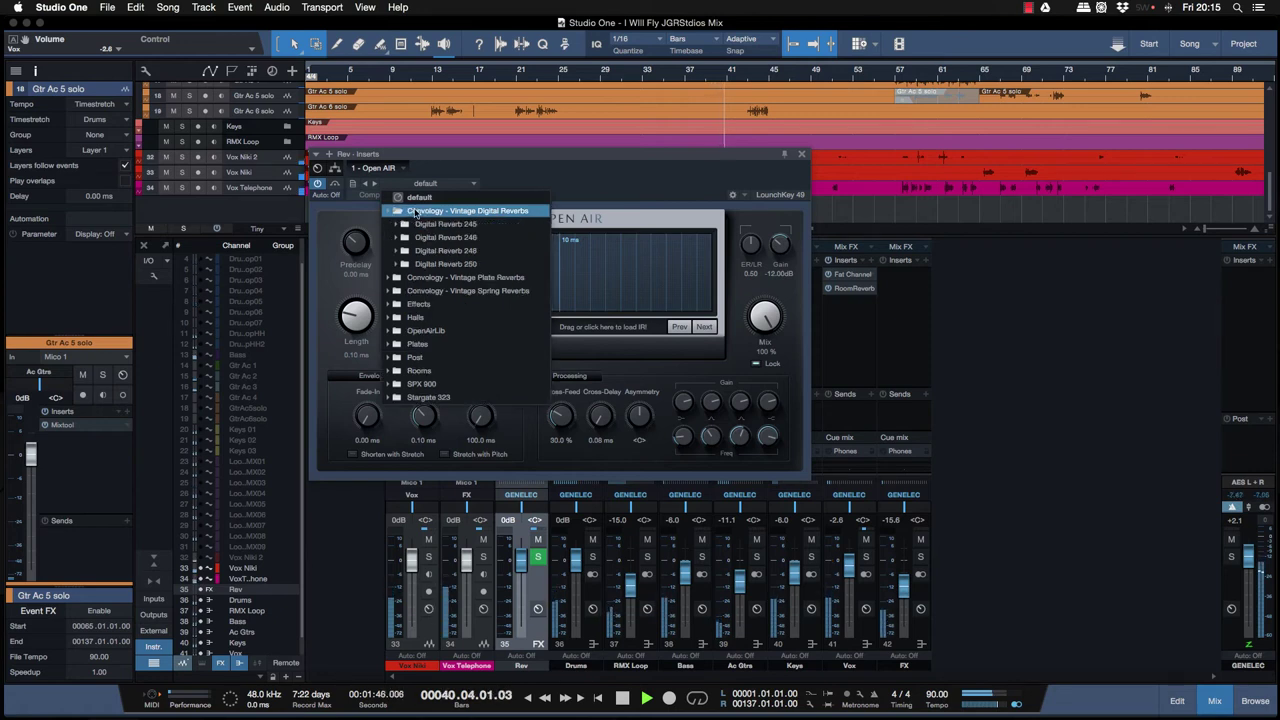
{"action": "left_click", "coordinate": [421, 265]}
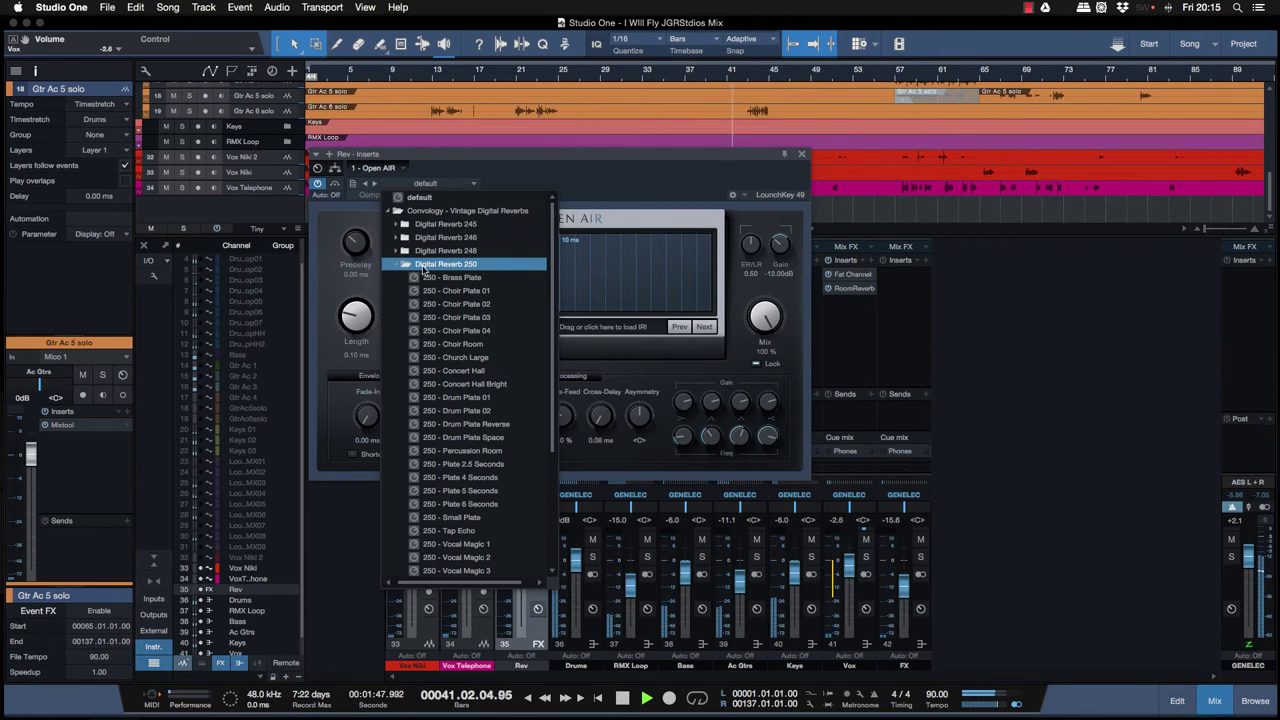
{"action": "left_click", "coordinate": [456, 544]}
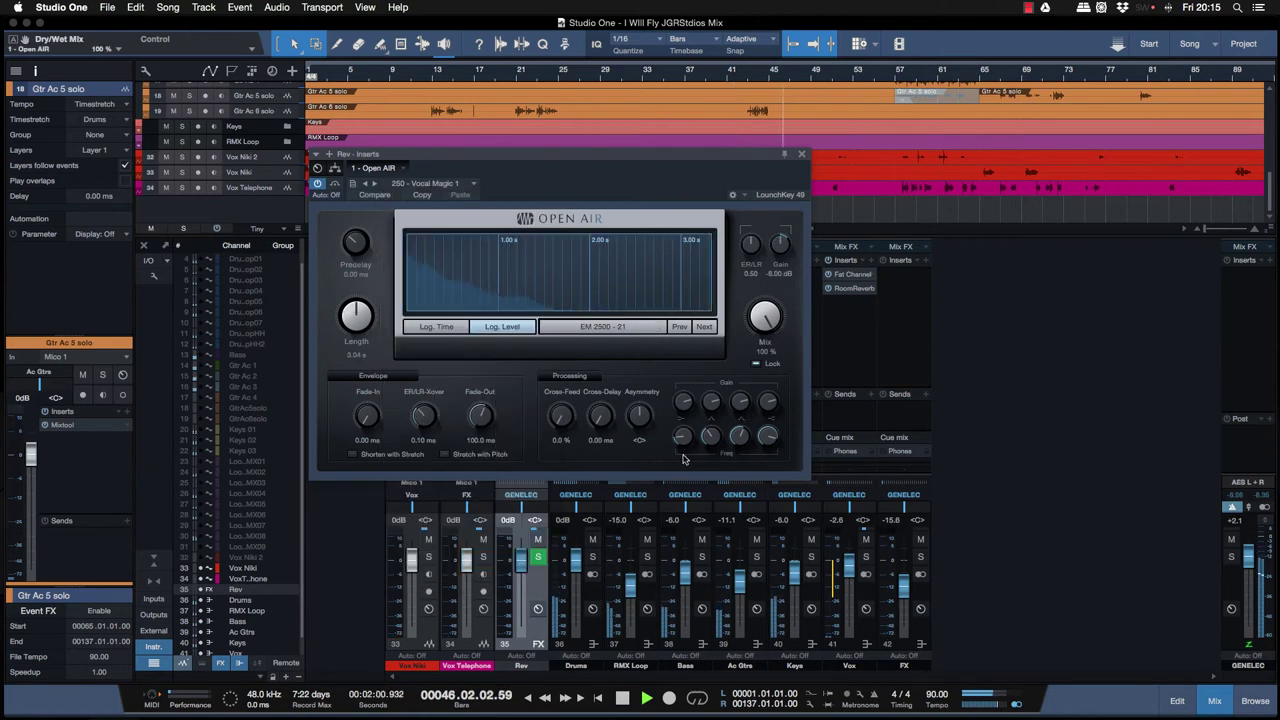
{"action": "left_click", "coordinate": [801, 154]}
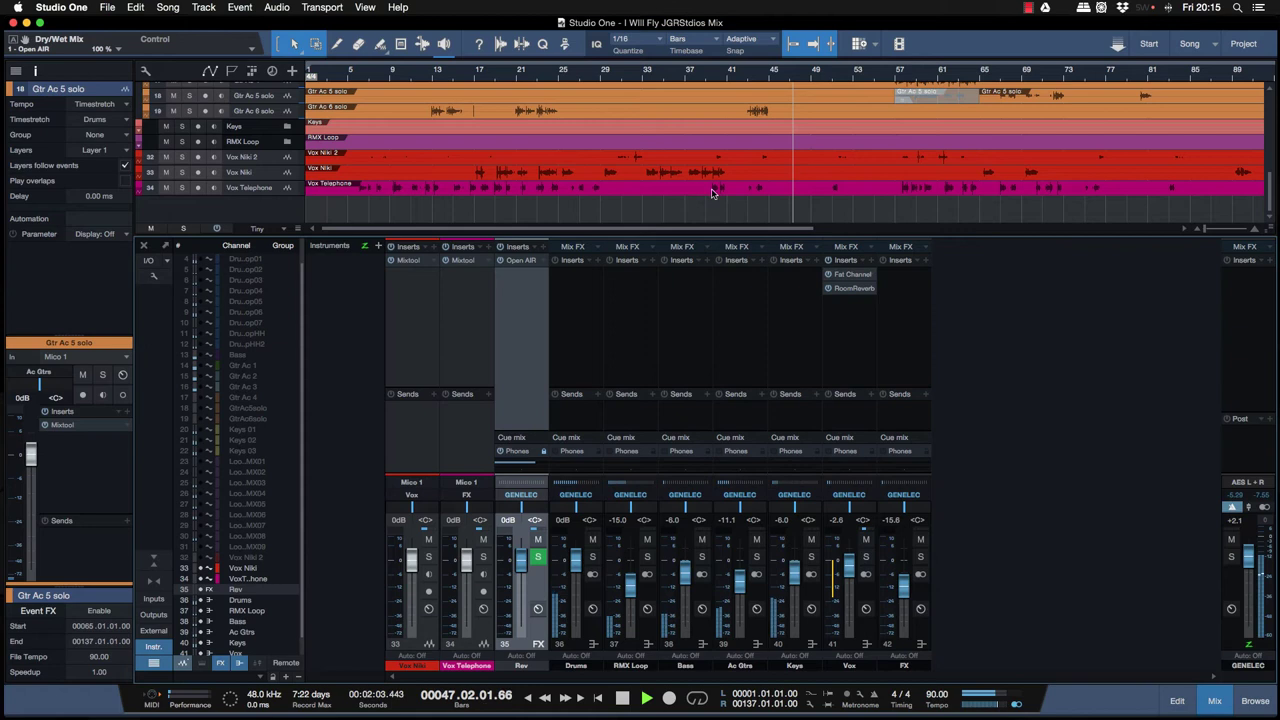
Step: Insert Pro EQ after Open AIR on the Rev channel, move its window lower and solo the Vox bus
{"action": "left_click", "coordinate": [565, 262]}
{"action": "type", "text": "eq"}
{"action": "left_click", "coordinate": [588, 310]}
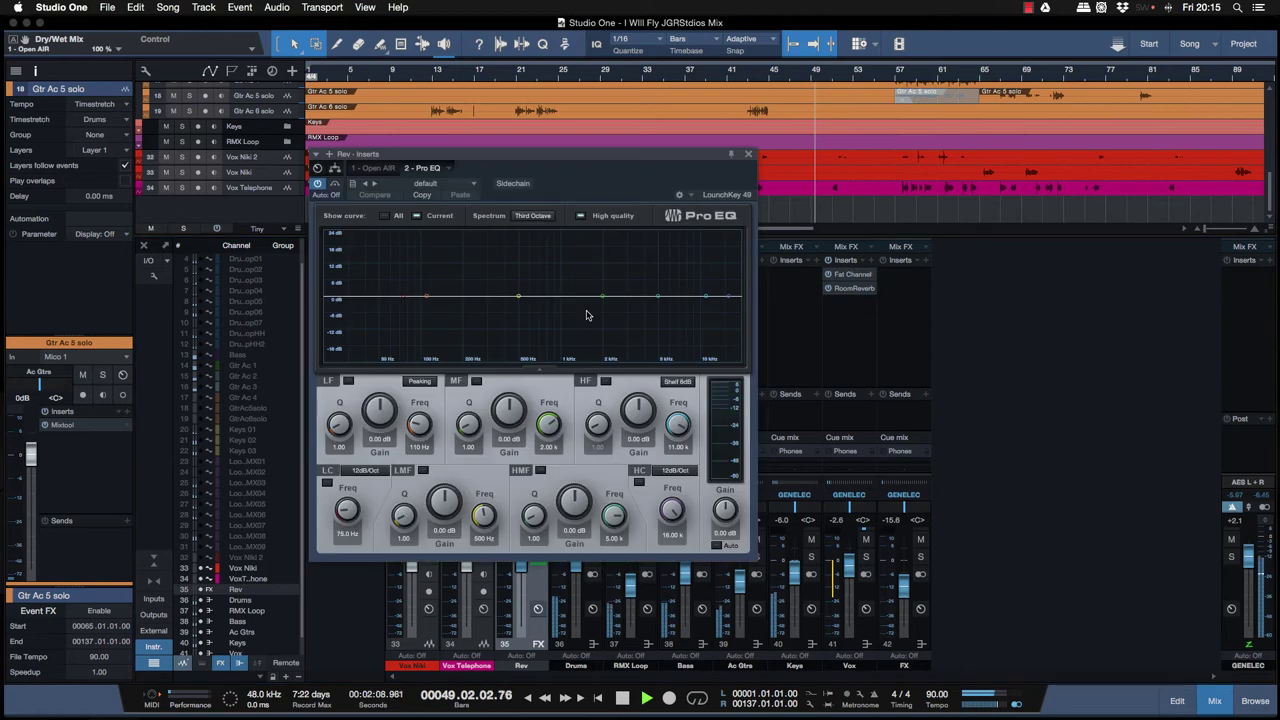
{"action": "left_click_drag", "start_coordinate": [530, 156], "coordinate": [591, 288]}
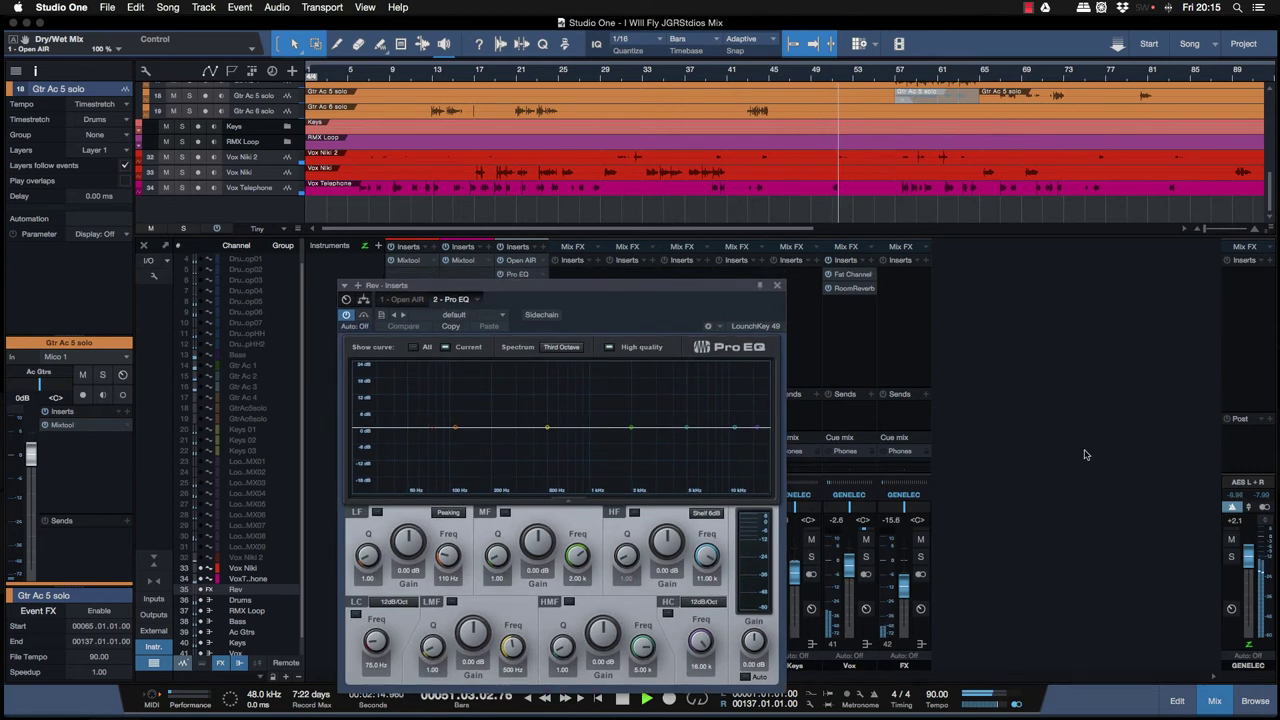
{"action": "left_click", "coordinate": [866, 557]}
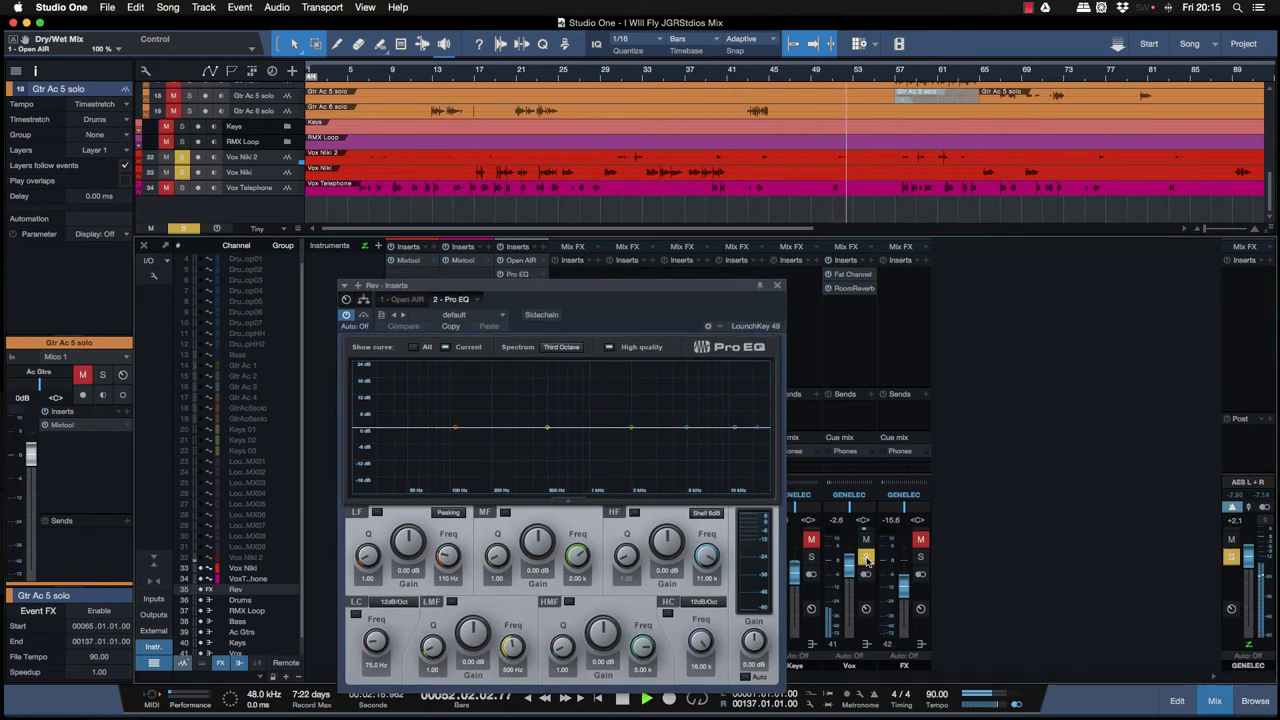
Step: Move the Pro EQ window clear of the mixer sends and, during playback, send the Vox bus to Rev at about -13.8 dB
{"action": "left_click_drag", "start_coordinate": [580, 286], "coordinate": [812, 277]}
{"action": "key", "text": "space"}
{"action": "key", "text": "space"}
{"action": "left_click_drag", "start_coordinate": [685, 279], "coordinate": [203, 121]}
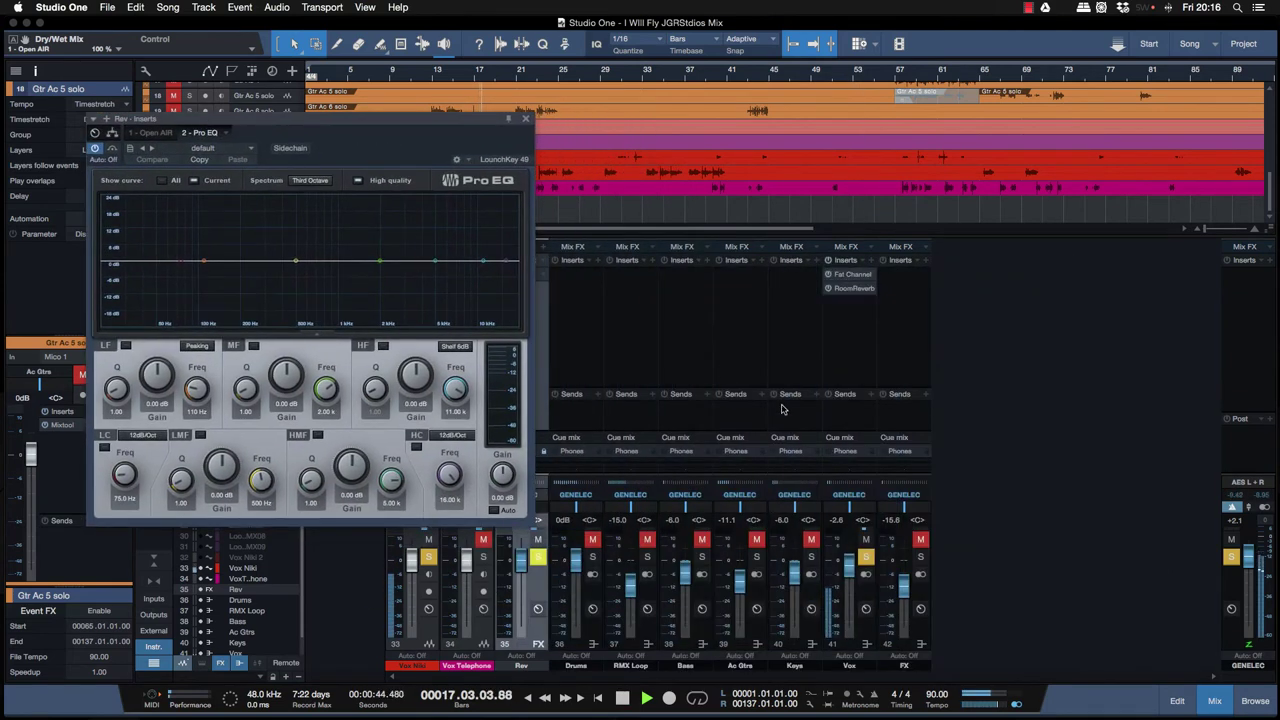
{"action": "left_click", "coordinate": [867, 397]}
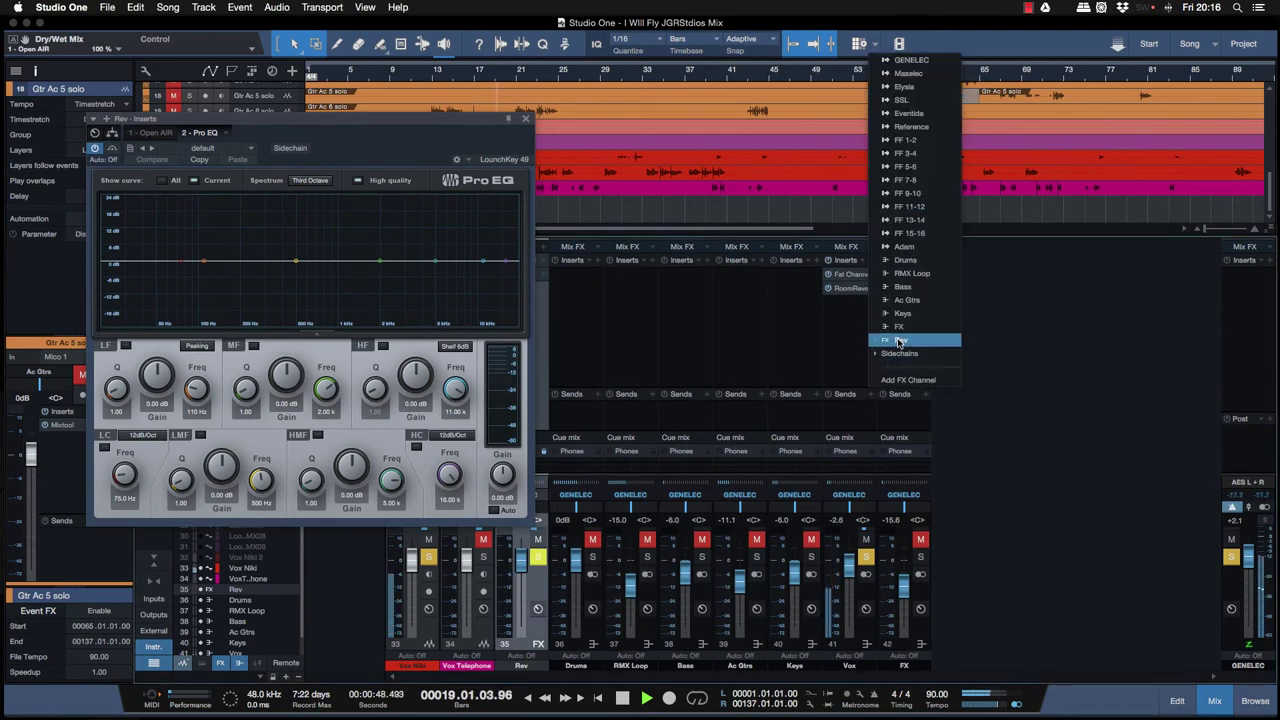
{"action": "left_click", "coordinate": [900, 340]}
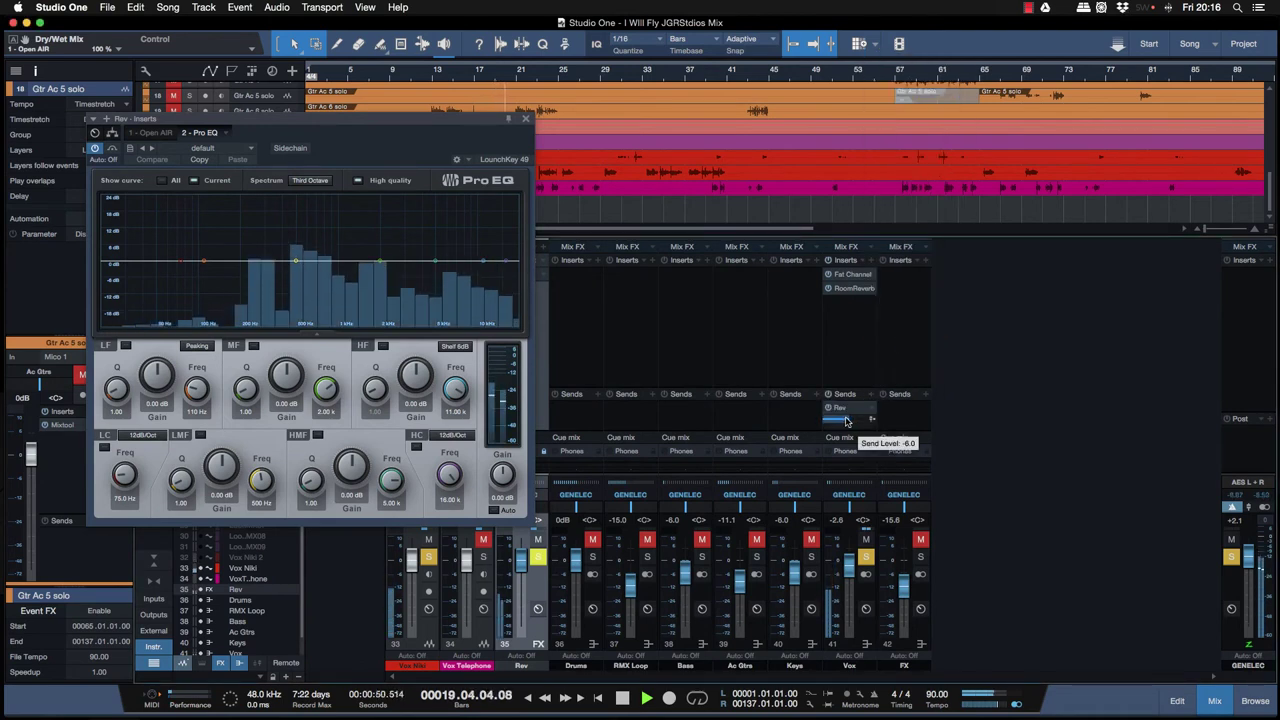
{"action": "mouse_move", "coordinate": [846, 421]}
{"action": "left_mouse_down"}
{"action": "mouse_move", "coordinate": [833, 424]}
{"action": "mouse_move", "coordinate": [846, 424]}
{"action": "left_mouse_up"}
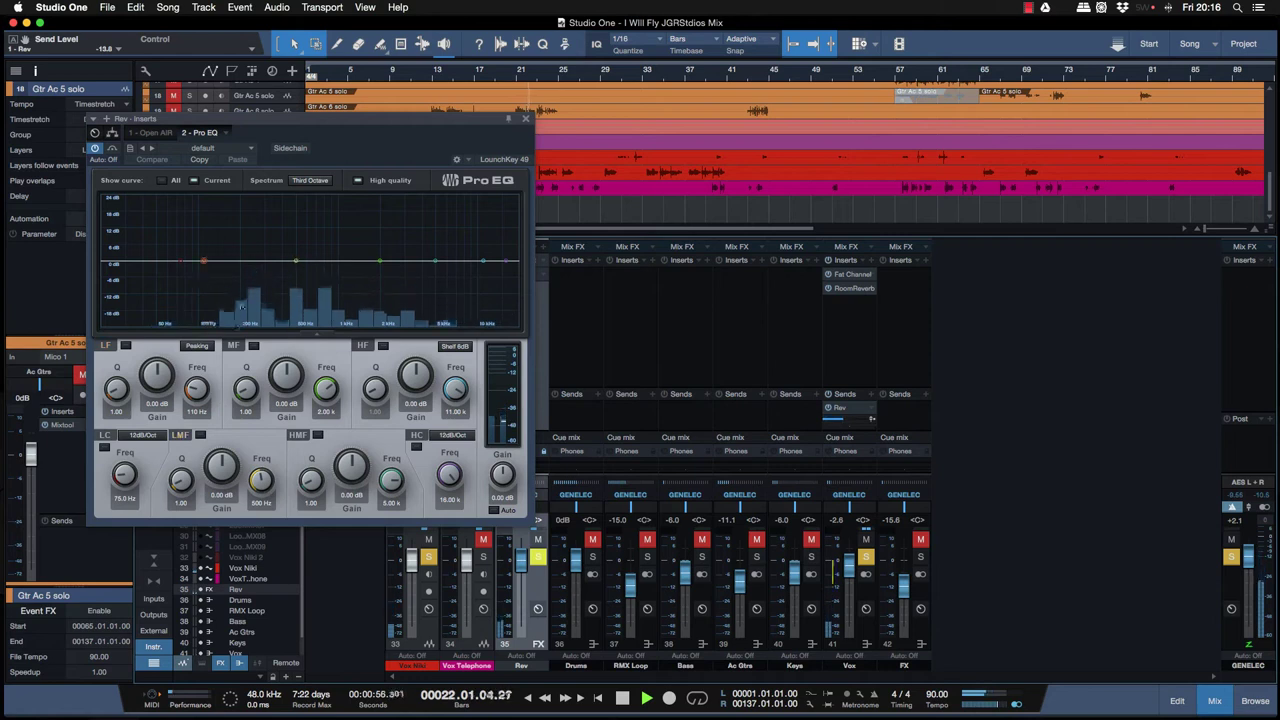
Step: Enable the low cut at about 191 Hz and the high cut at about 4.89 kHz in the Rev channel's Pro EQ
{"action": "left_click", "coordinate": [181, 266]}
{"action": "left_click_drag", "start_coordinate": [181, 266], "coordinate": [246, 258]}
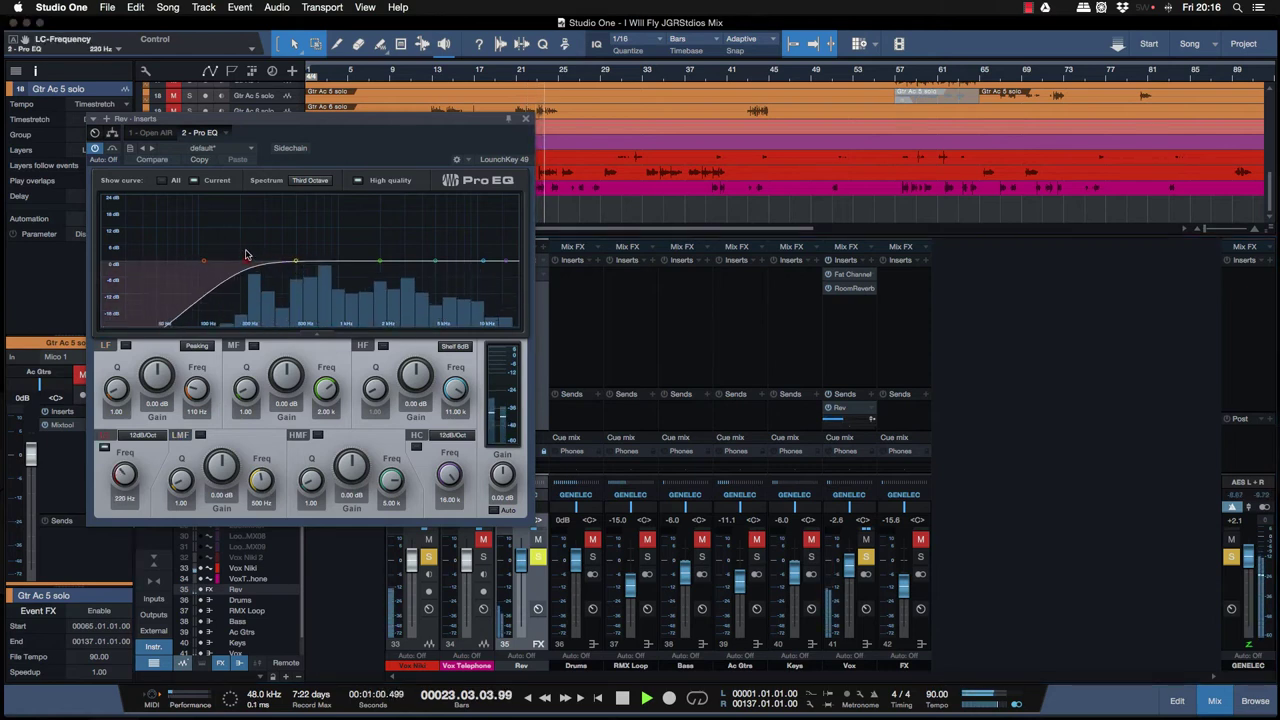
{"action": "left_click", "coordinate": [488, 263]}
{"action": "left_click_drag", "start_coordinate": [486, 262], "coordinate": [436, 261]}
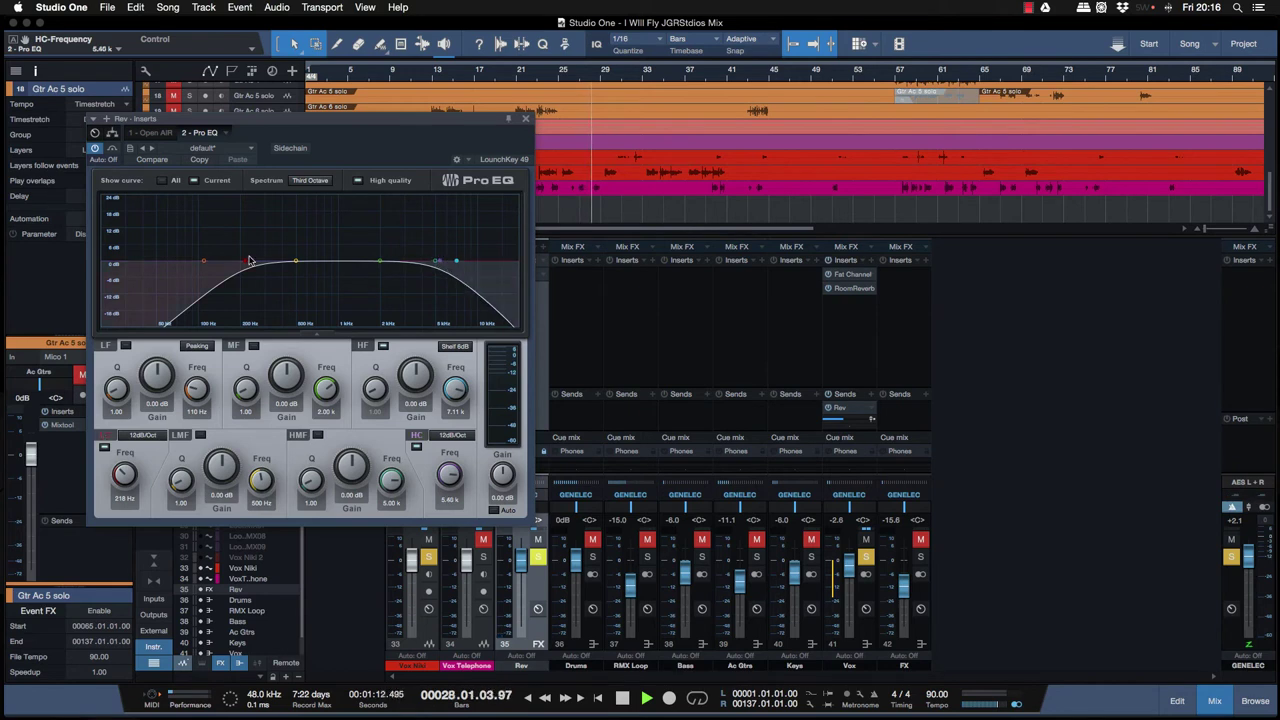
{"action": "left_click_drag", "start_coordinate": [250, 261], "coordinate": [244, 268]}
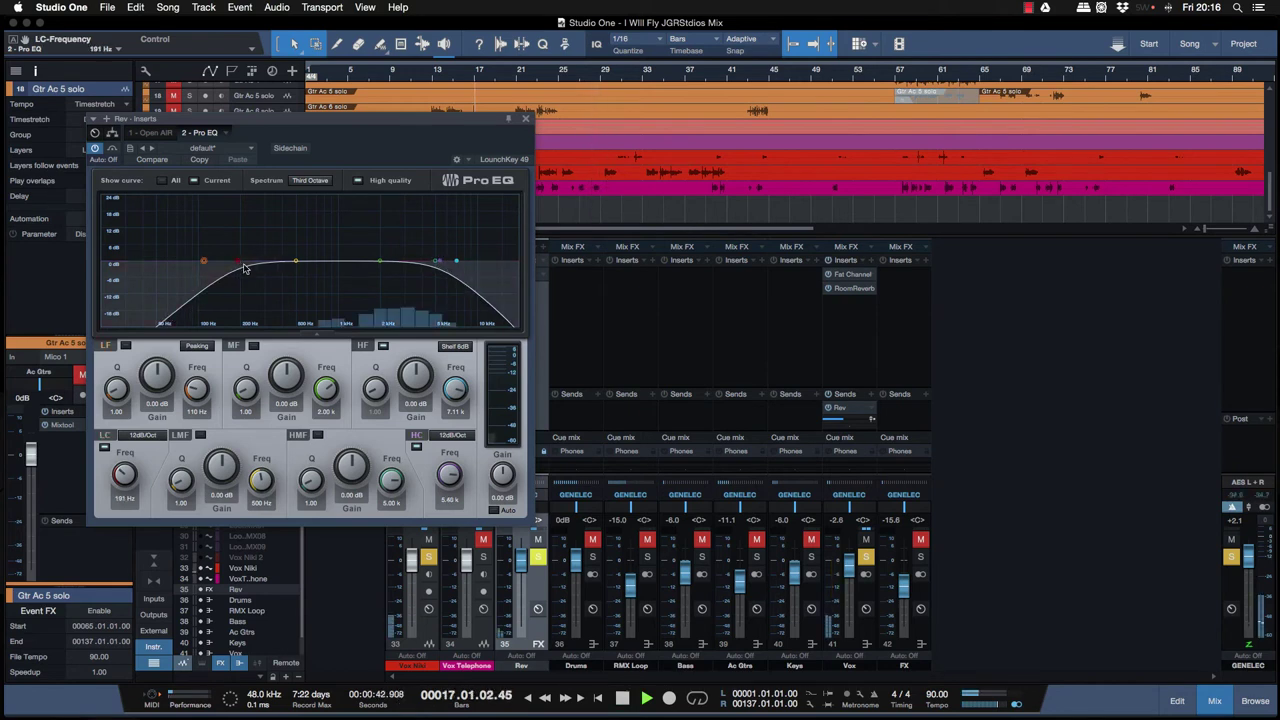
{"action": "left_click_drag", "start_coordinate": [436, 261], "coordinate": [434, 263]}
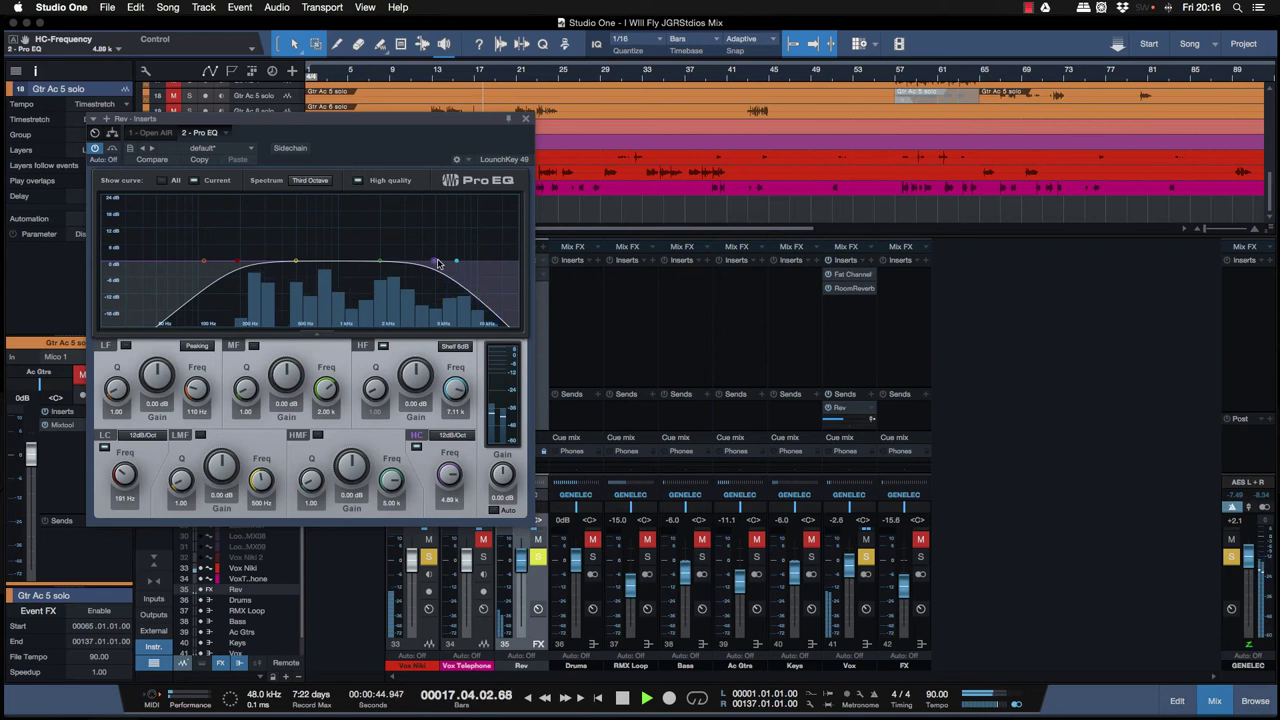
{"action": "double_click", "coordinate": [437, 263]}
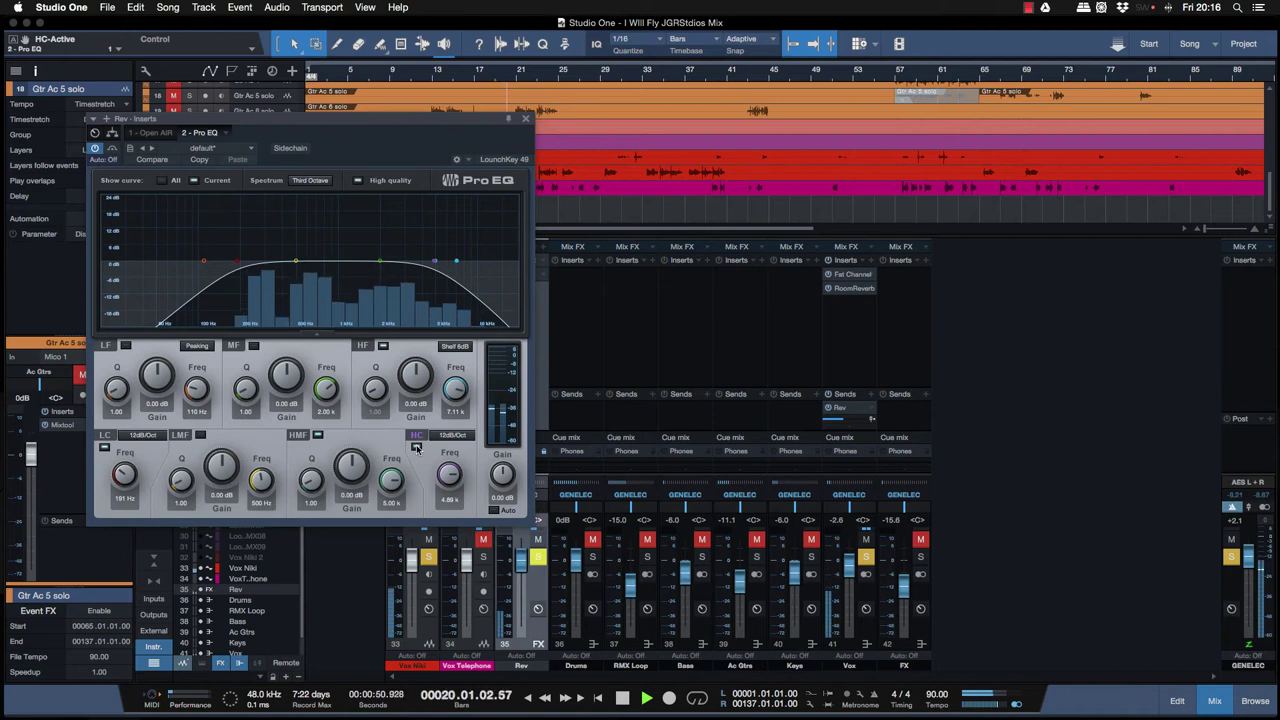
Step: Unsolo the Vox bus and set the low cut in Rev's Pro EQ to 36 dB/Oct at about 290 Hz
{"action": "left_click", "coordinate": [864, 557]}
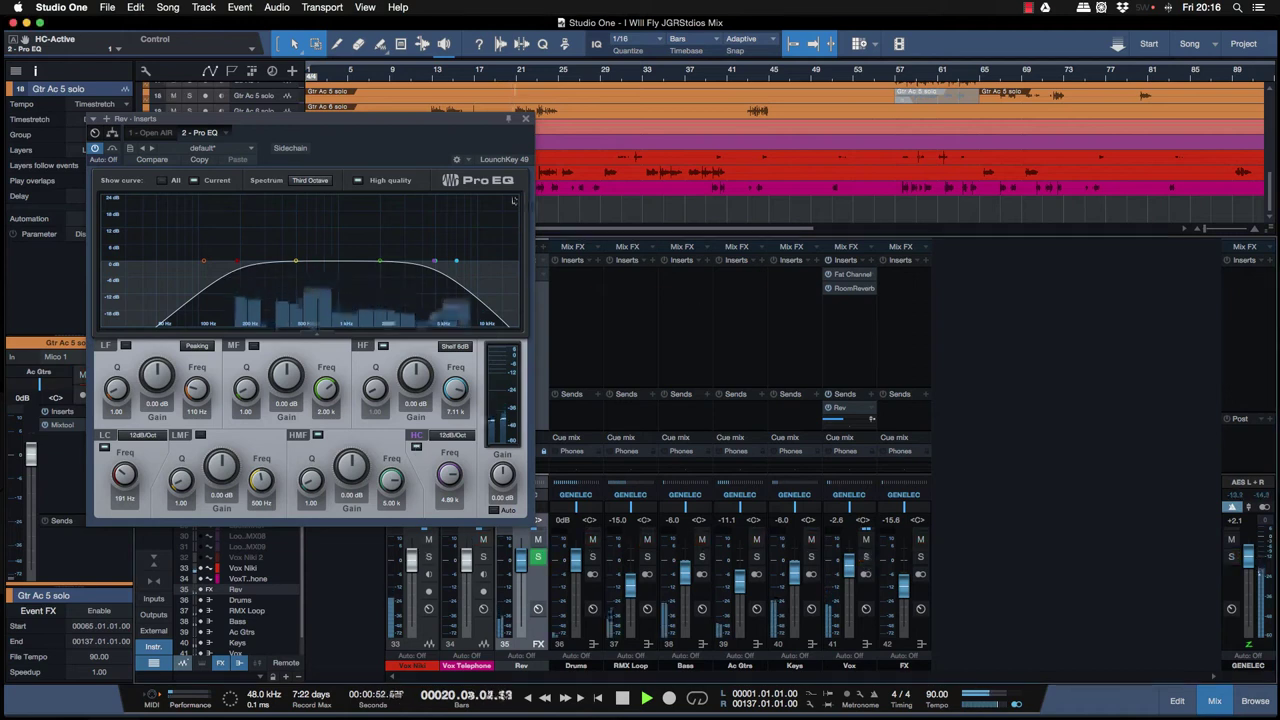
{"action": "left_click", "coordinate": [527, 121]}
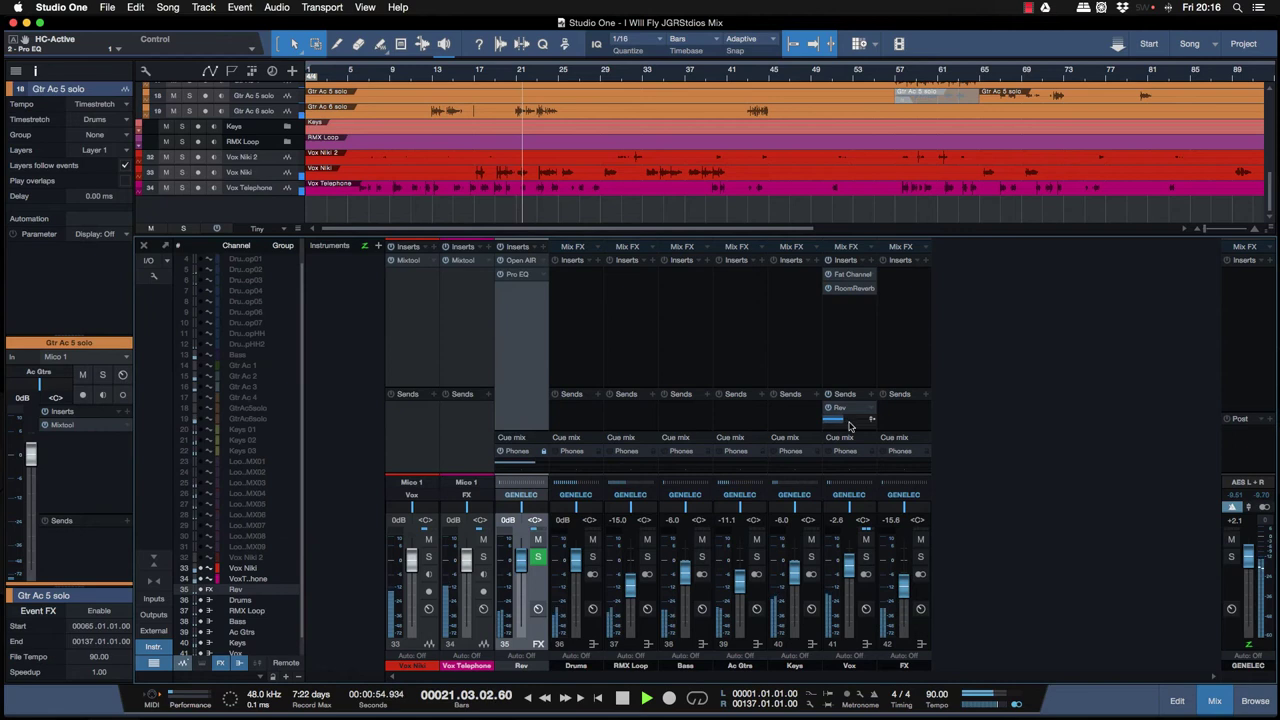
{"action": "left_click", "coordinate": [518, 276]}
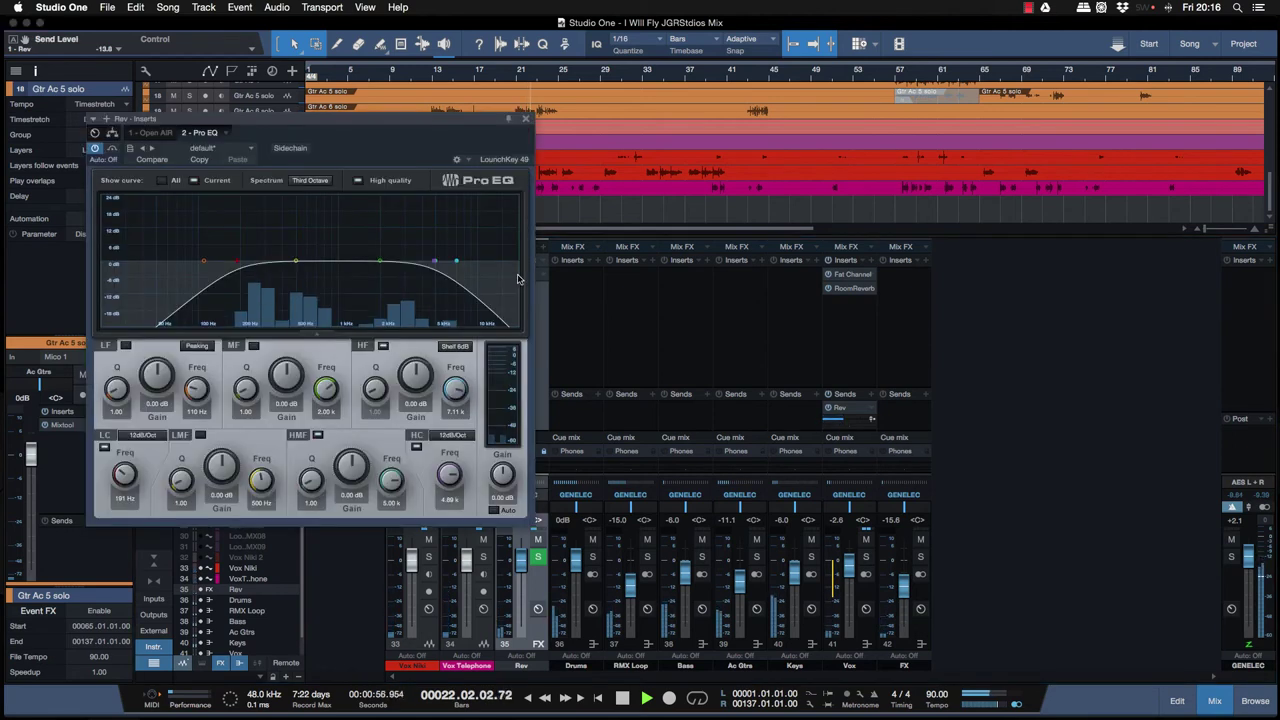
{"action": "left_click_drag", "start_coordinate": [238, 265], "coordinate": [280, 261]}
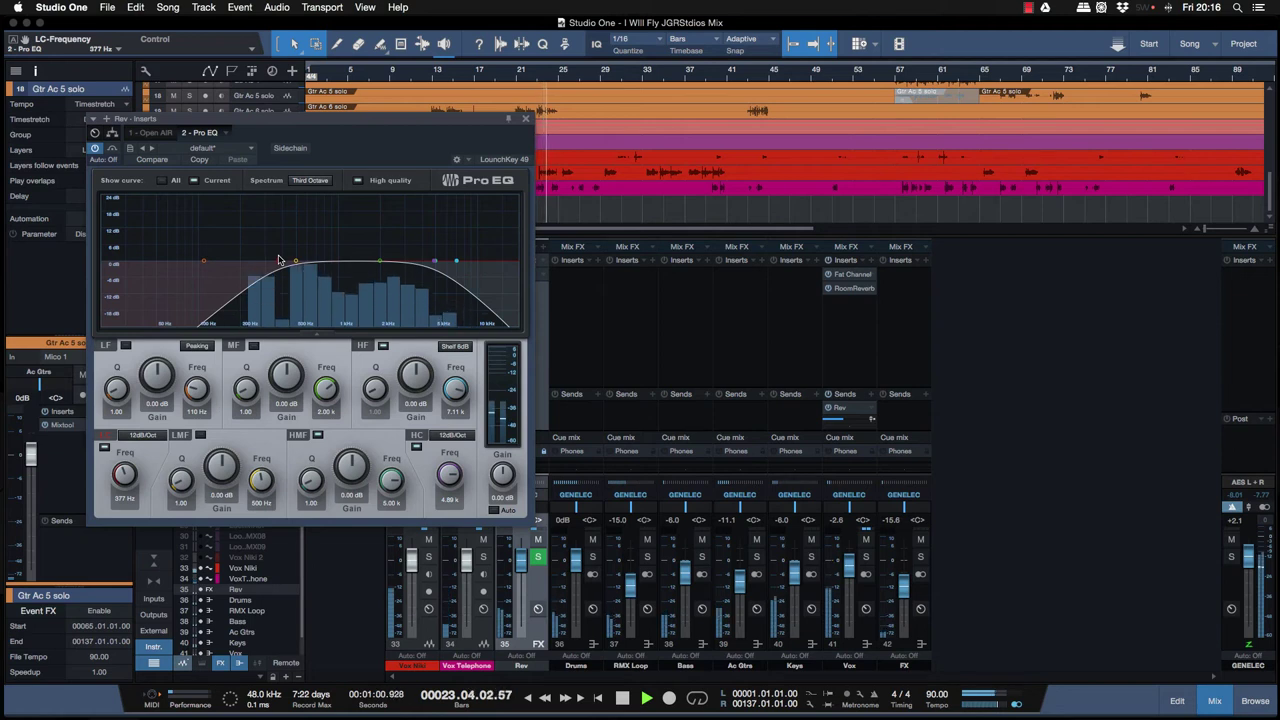
{"action": "left_click", "coordinate": [143, 435]}
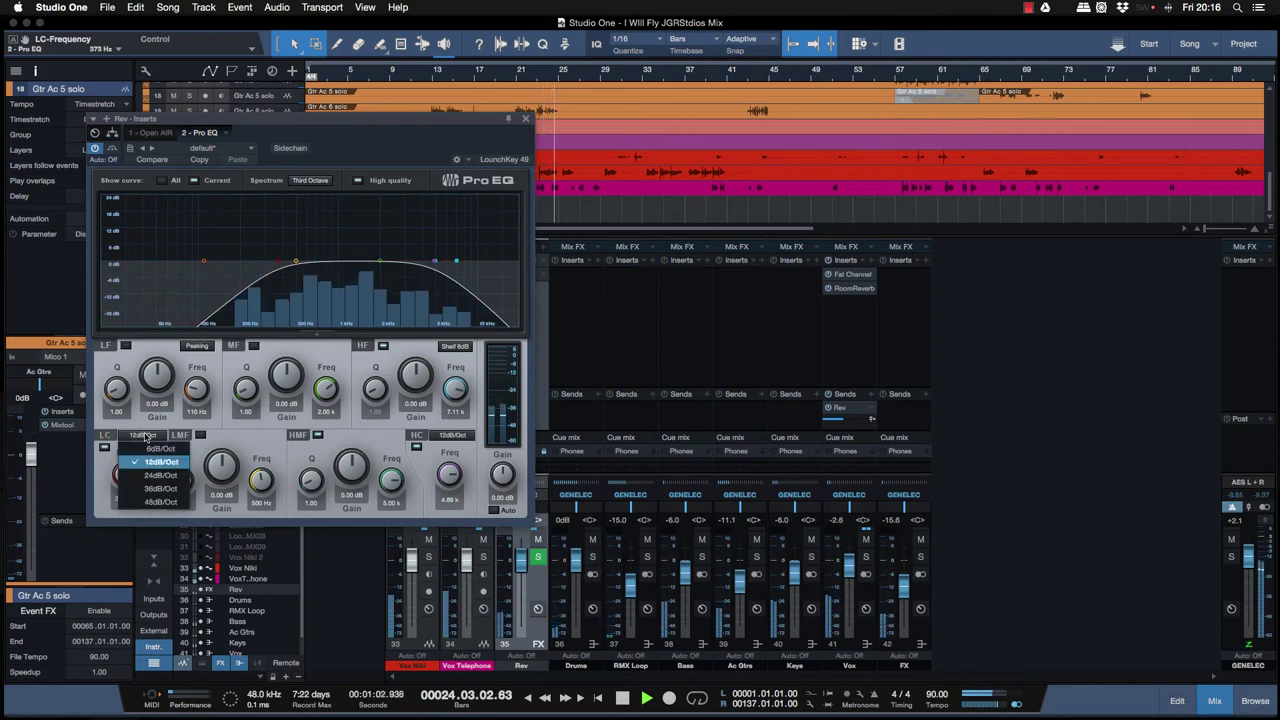
{"action": "left_click", "coordinate": [159, 489]}
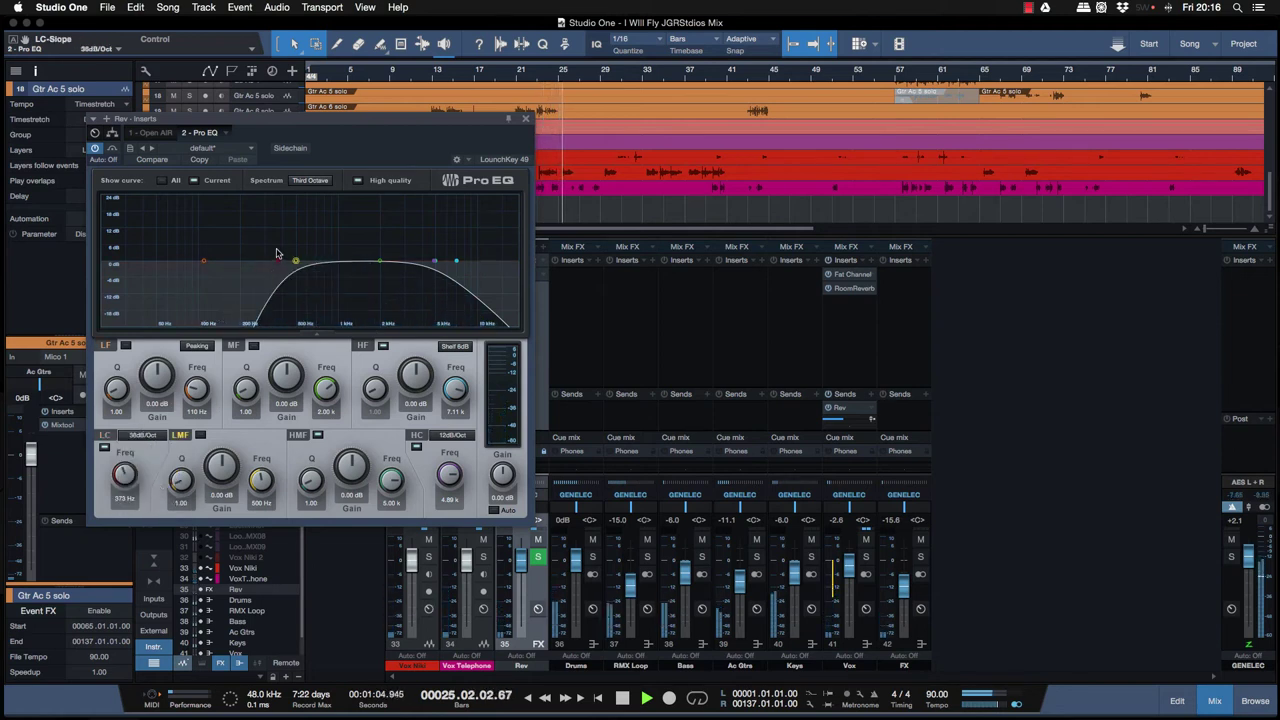
{"action": "mouse_move", "coordinate": [281, 261]}
{"action": "left_mouse_down"}
{"action": "mouse_move", "coordinate": [250, 261]}
{"action": "mouse_move", "coordinate": [262, 260]}
{"action": "left_mouse_up"}
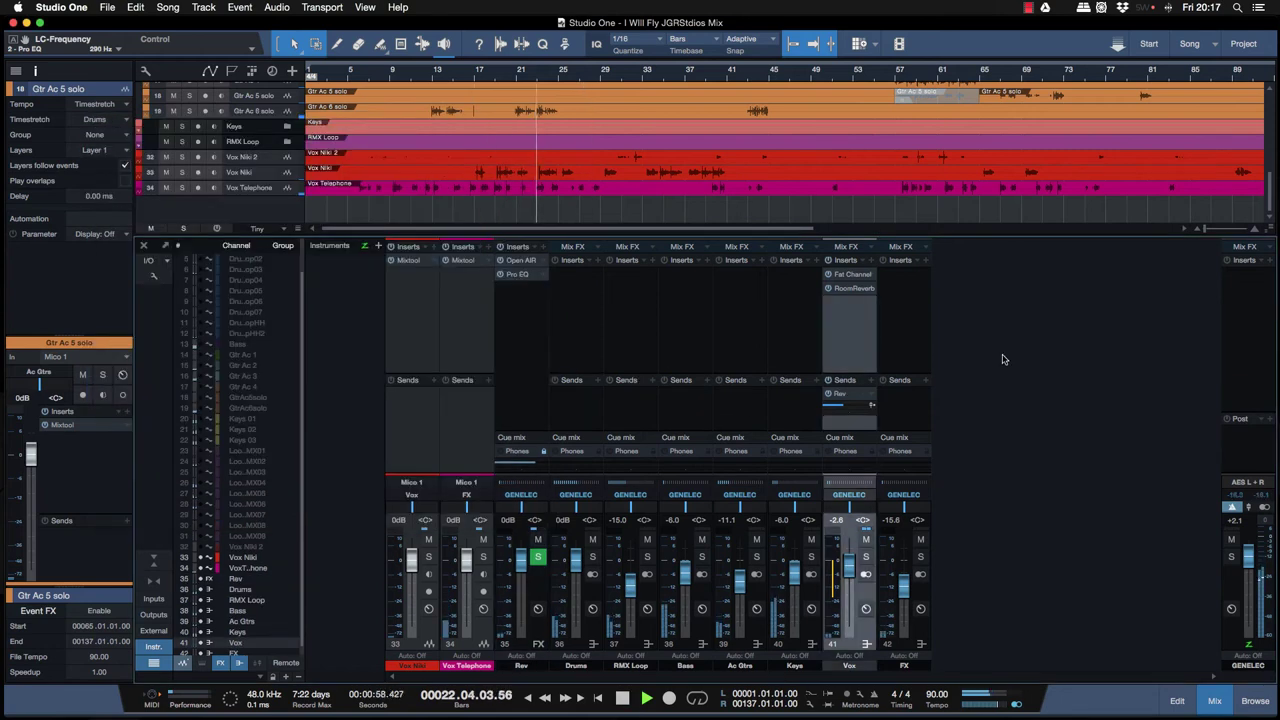
Step: Insert Multiband Dynamics on the main GENELEC output and move its window down over the mixer
{"action": "left_click", "coordinate": [1269, 262]}
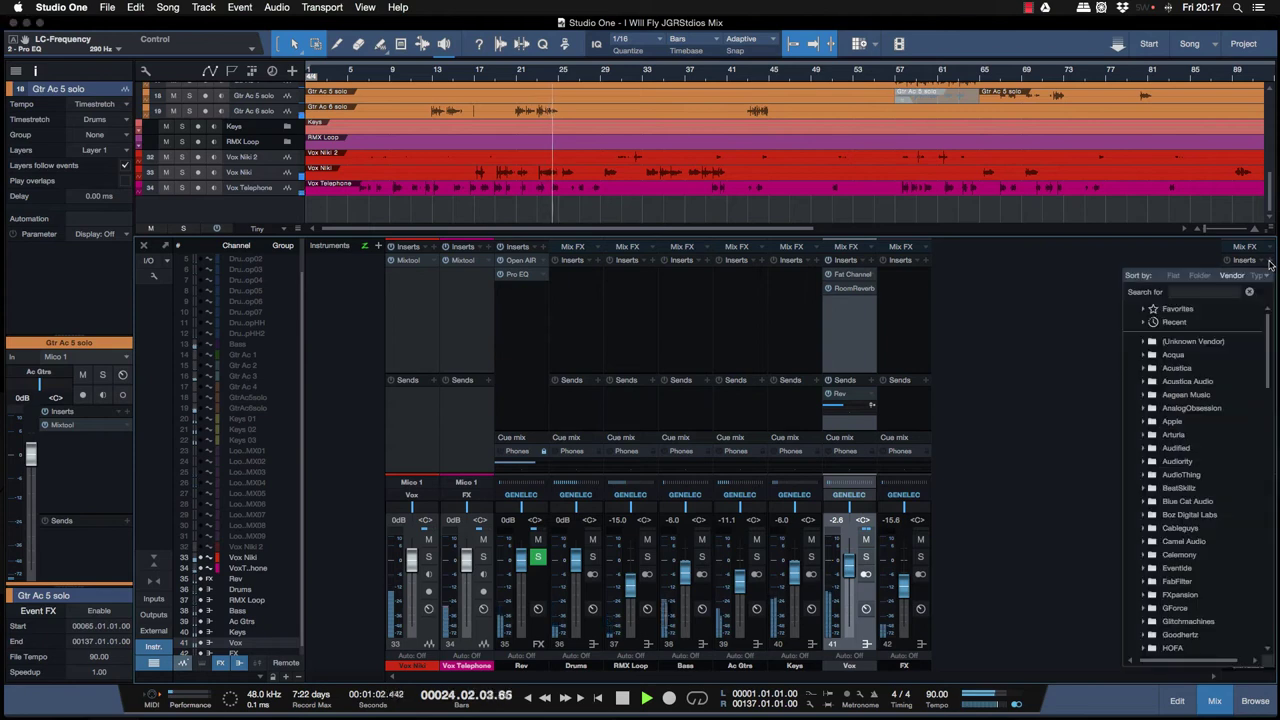
{"action": "left_click", "coordinate": [1215, 292]}
{"action": "scroll", "coordinate": [1205, 385], "scroll_direction": "down", "scroll_amount": 4}
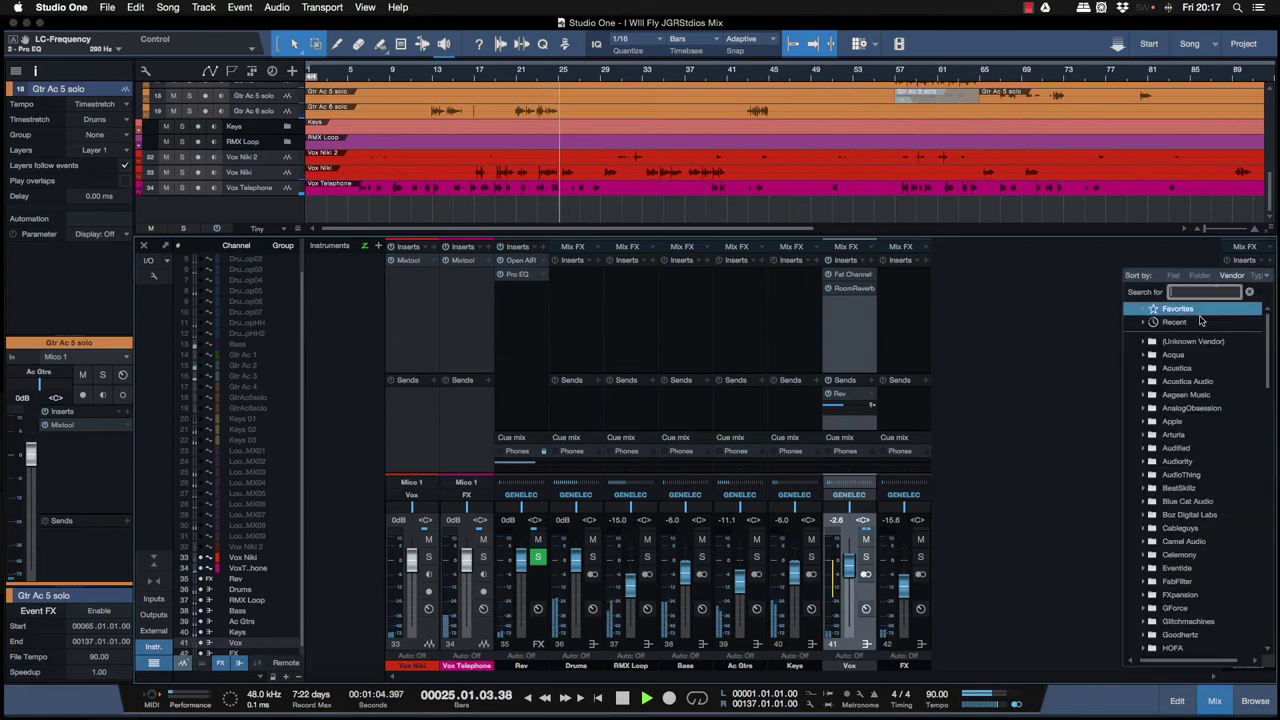
{"action": "scroll", "coordinate": [1201, 388], "scroll_direction": "down", "scroll_amount": 12}
{"action": "scroll", "coordinate": [1173, 459], "scroll_direction": "down", "scroll_amount": 1}
{"action": "scroll", "coordinate": [1173, 459], "scroll_direction": "down", "scroll_amount": 8}
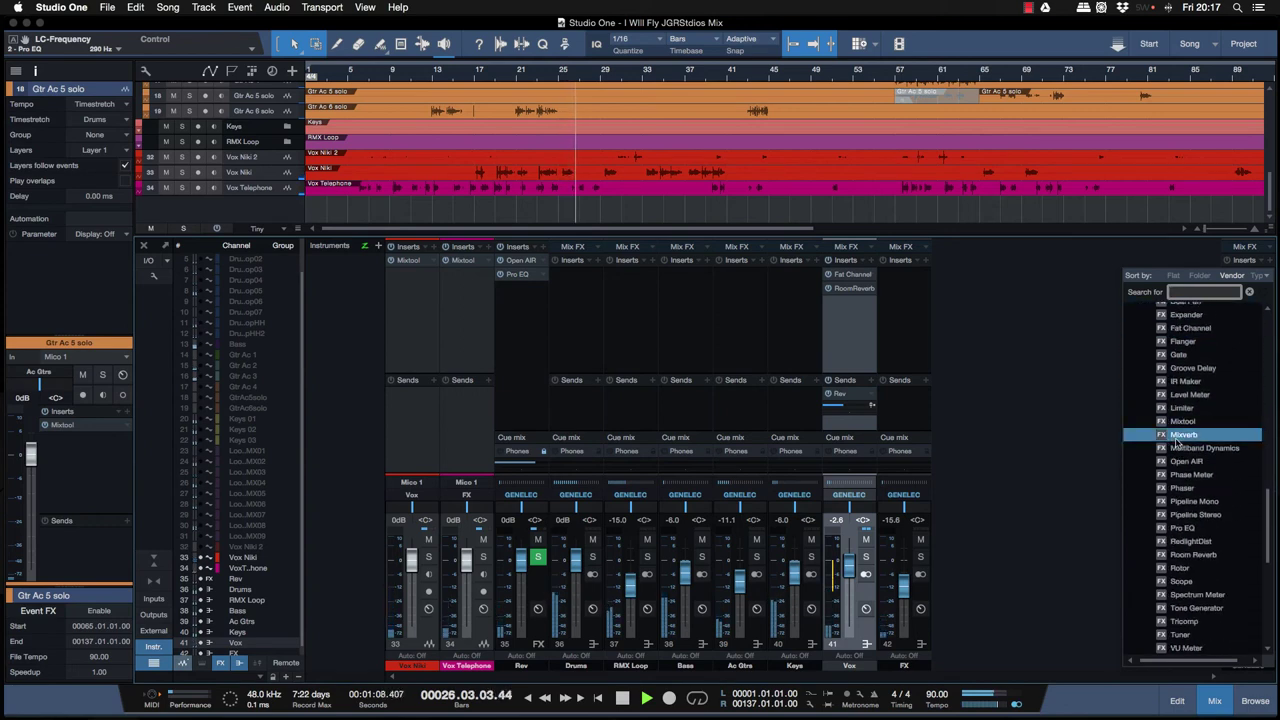
{"action": "left_click", "coordinate": [1184, 450]}
{"action": "left_click_drag", "start_coordinate": [409, 127], "coordinate": [852, 260]}
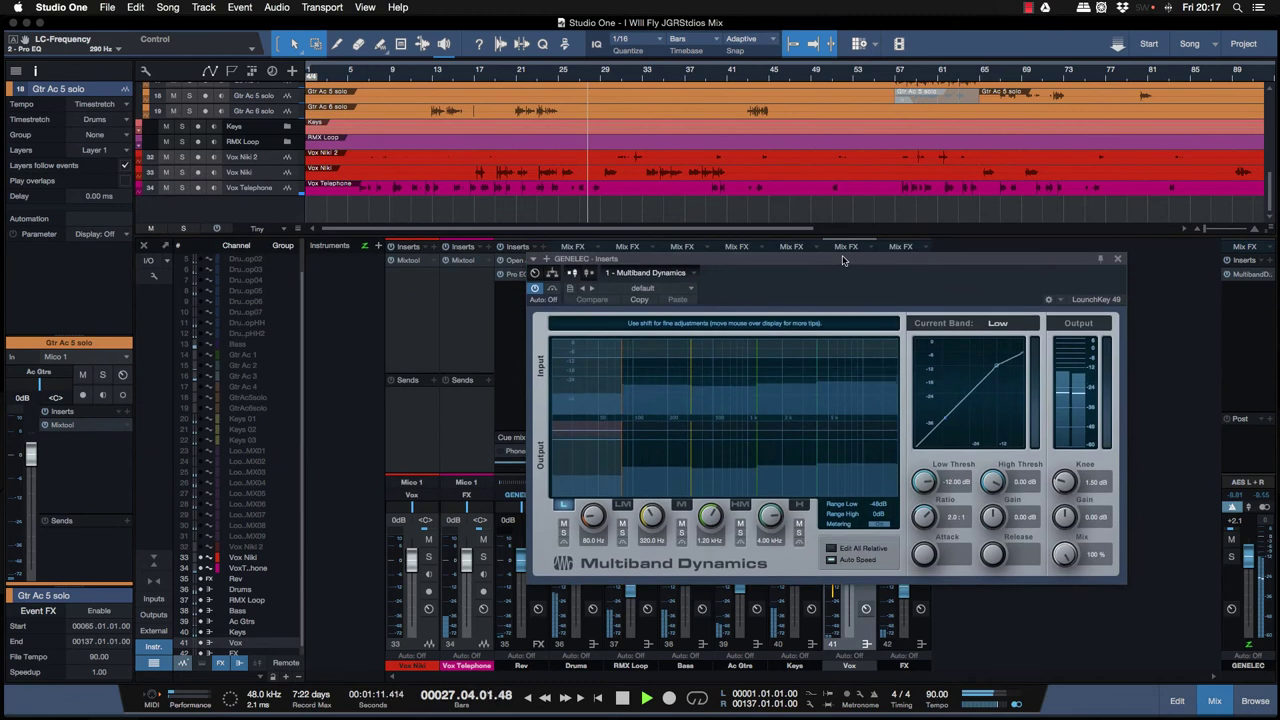
Step: Audition the Stereo Compressor presets for Multiband Dynamics and load "Bus Compressor - Heavy" from the Master presets
{"action": "left_click", "coordinate": [663, 288]}
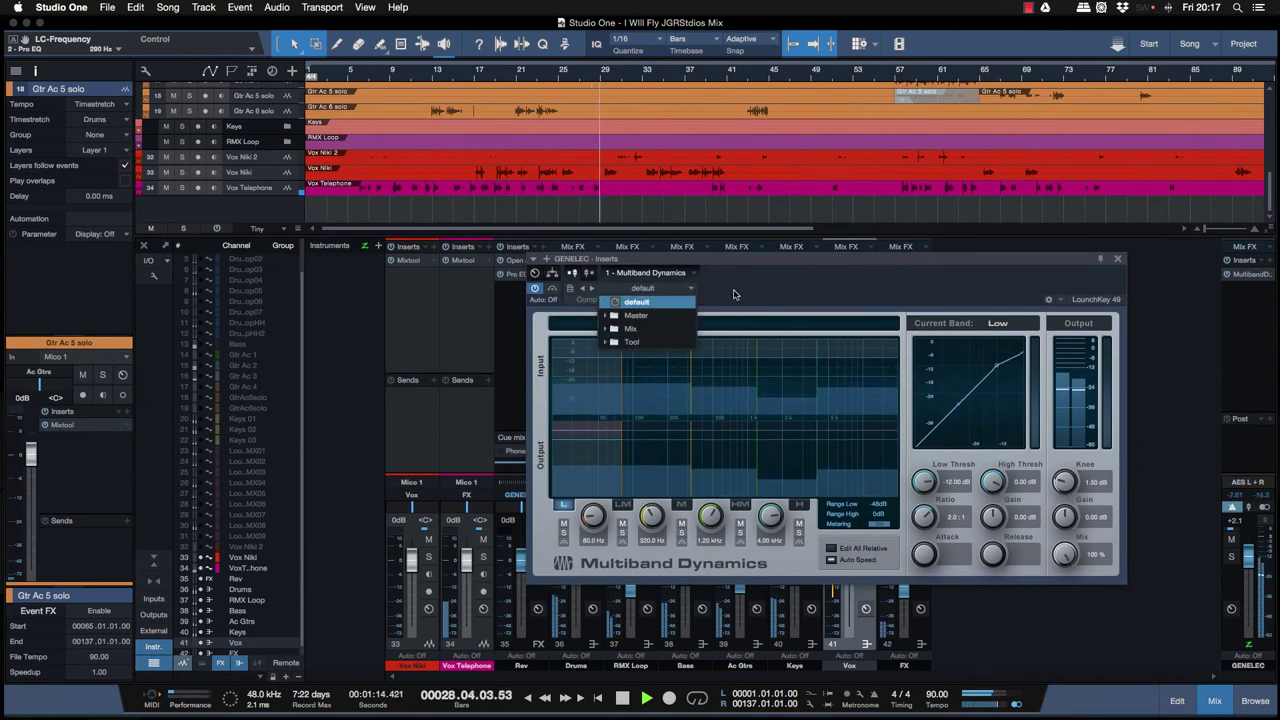
{"action": "left_click", "coordinate": [676, 317]}
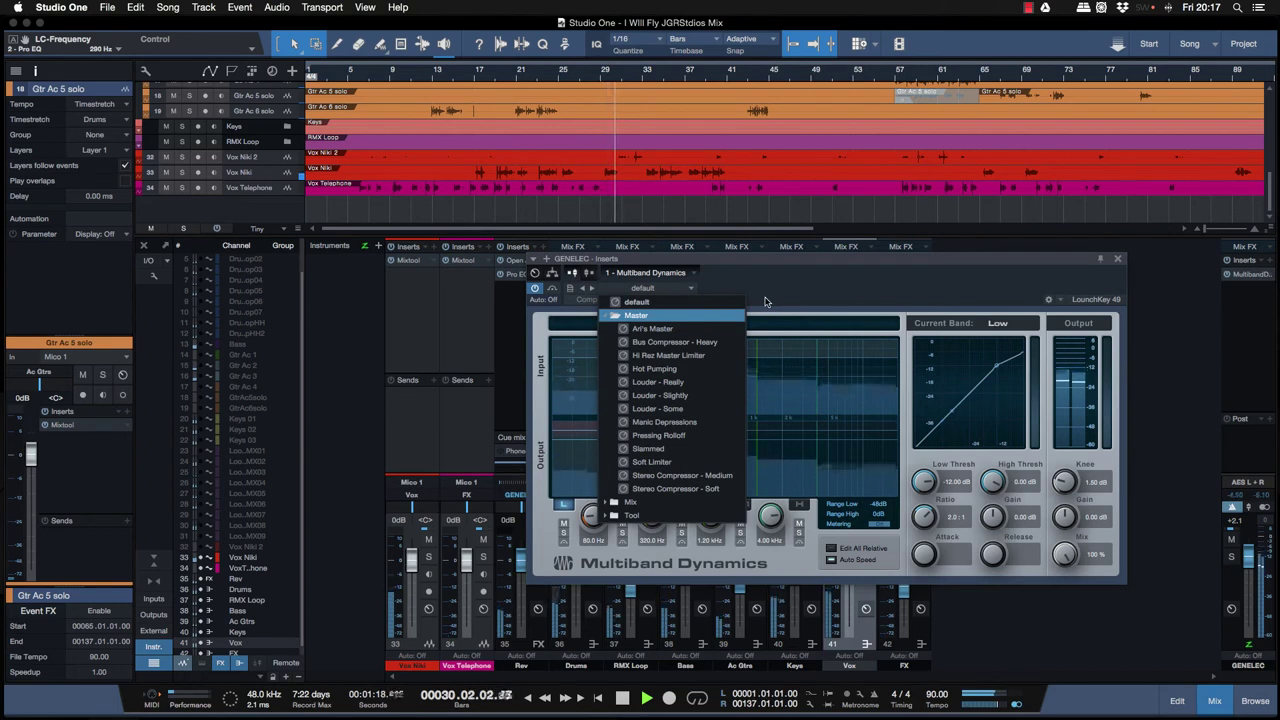
{"action": "left_click", "coordinate": [682, 343]}
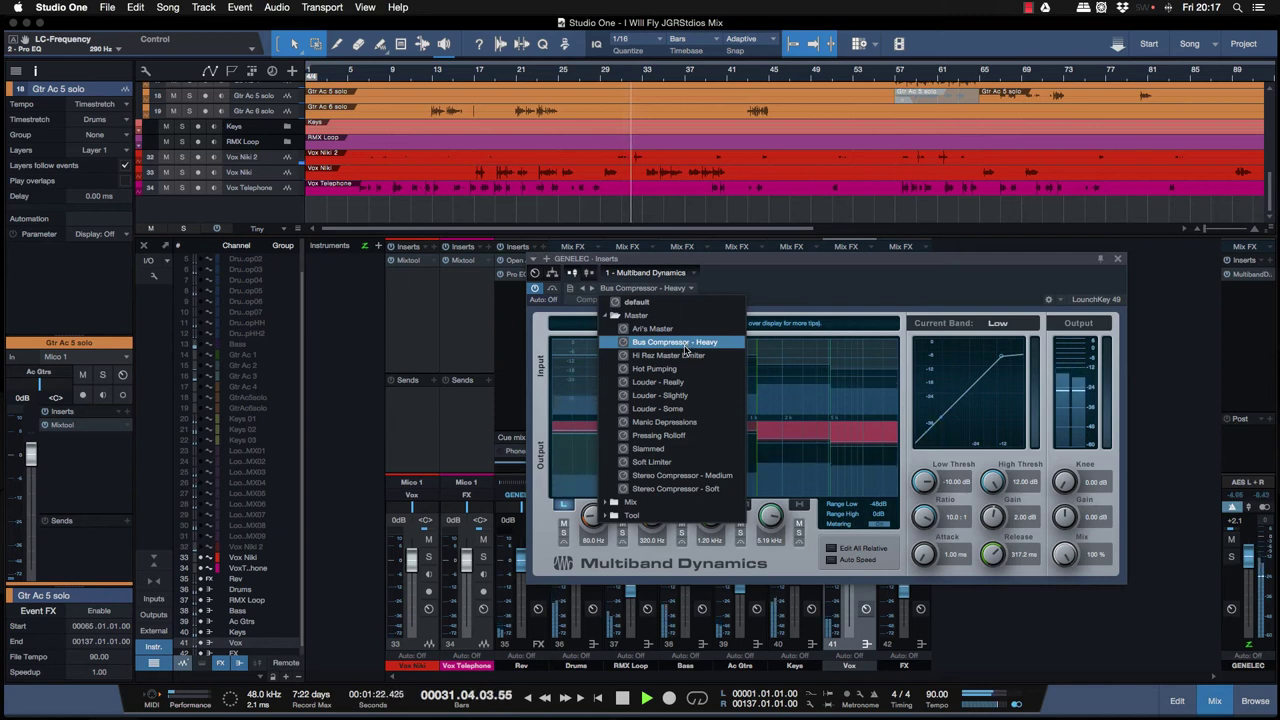
{"action": "left_click", "coordinate": [684, 476]}
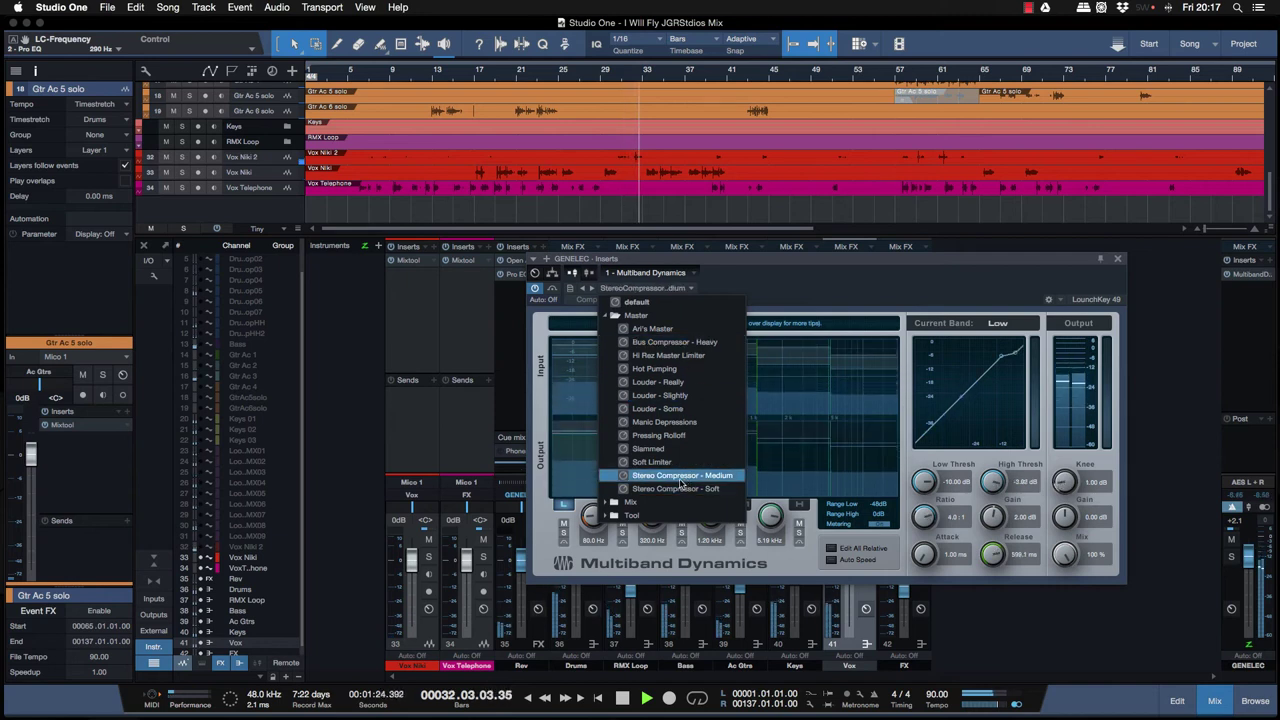
{"action": "left_click", "coordinate": [679, 489]}
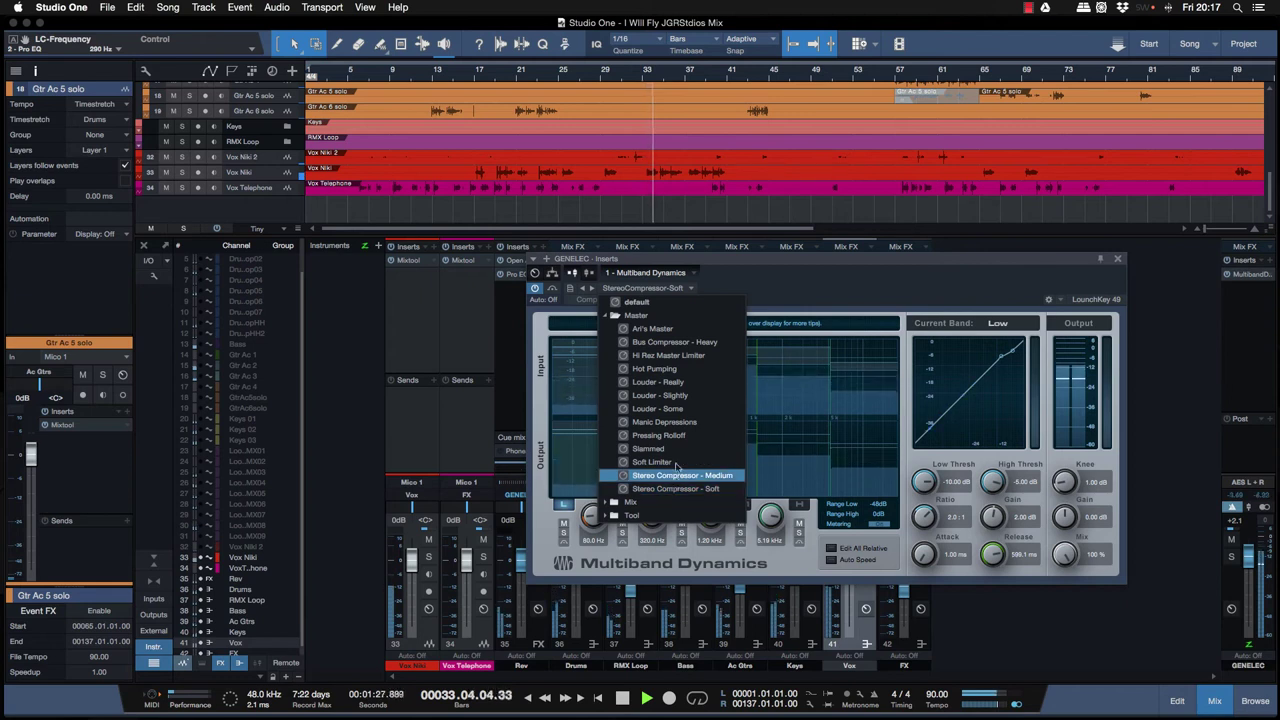
{"action": "left_click", "coordinate": [668, 343]}
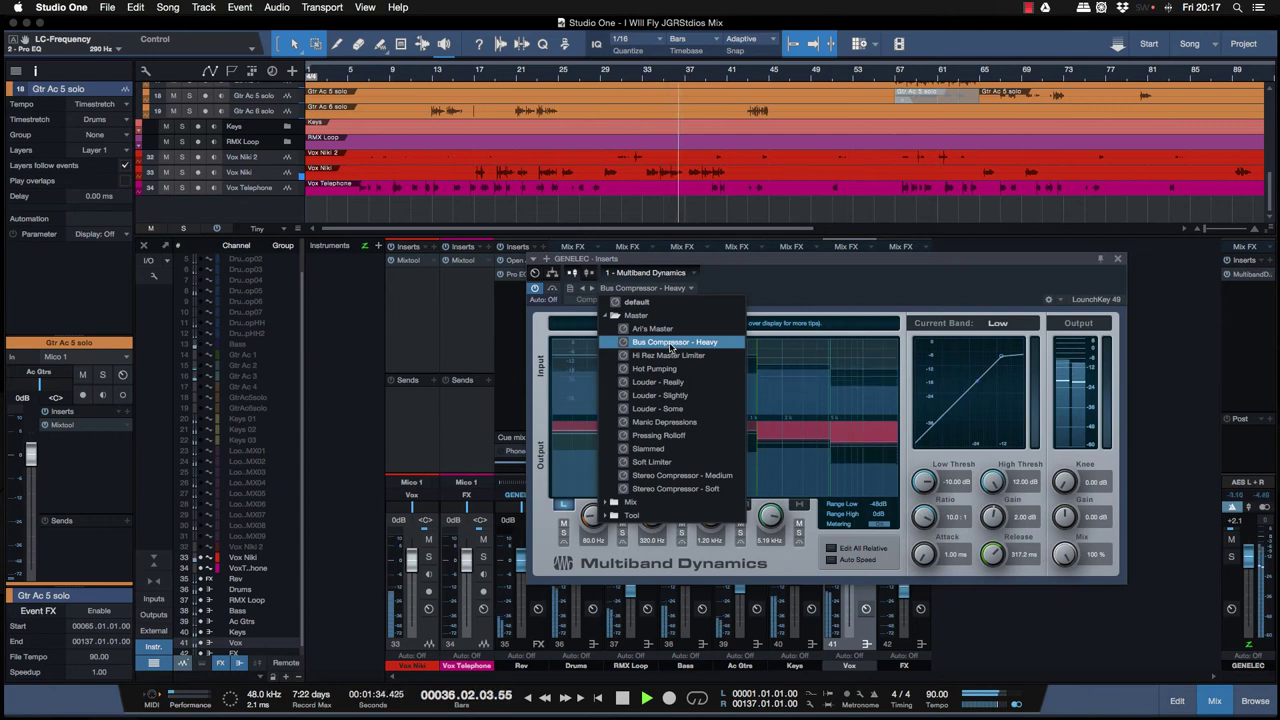
{"action": "left_click", "coordinate": [886, 290]}
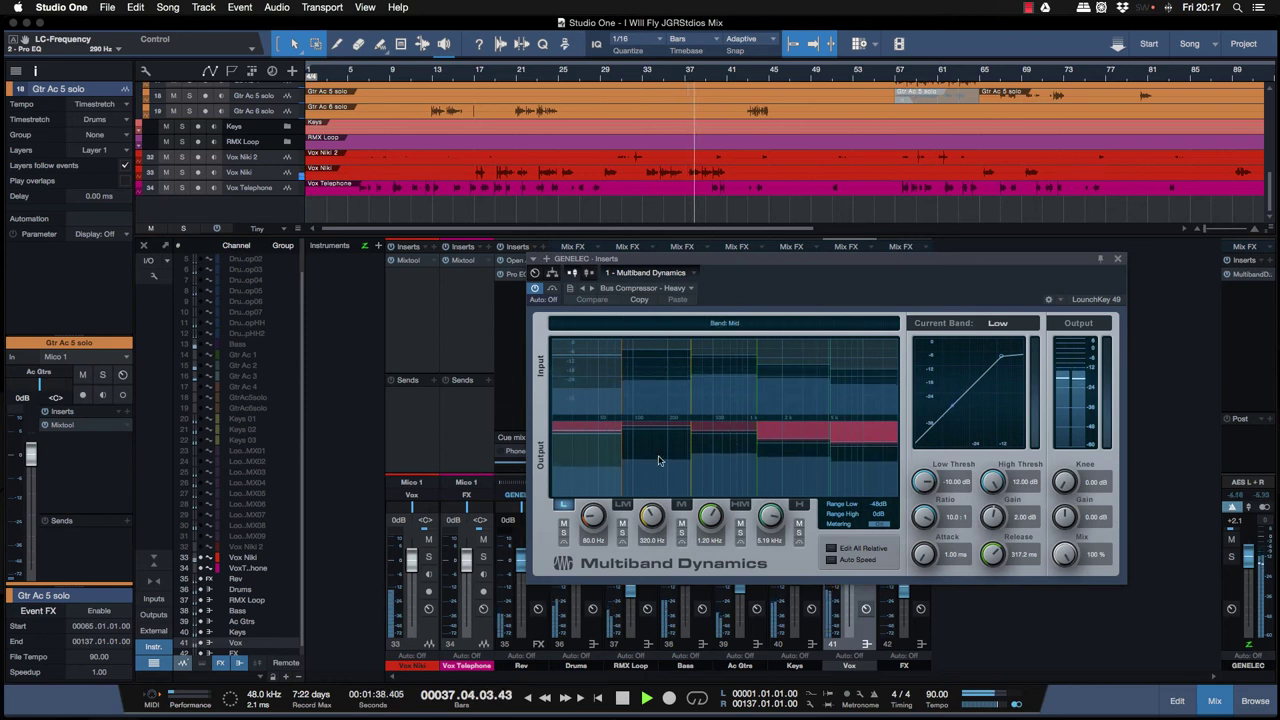
{"action": "left_click_drag", "start_coordinate": [849, 444], "coordinate": [853, 450]}
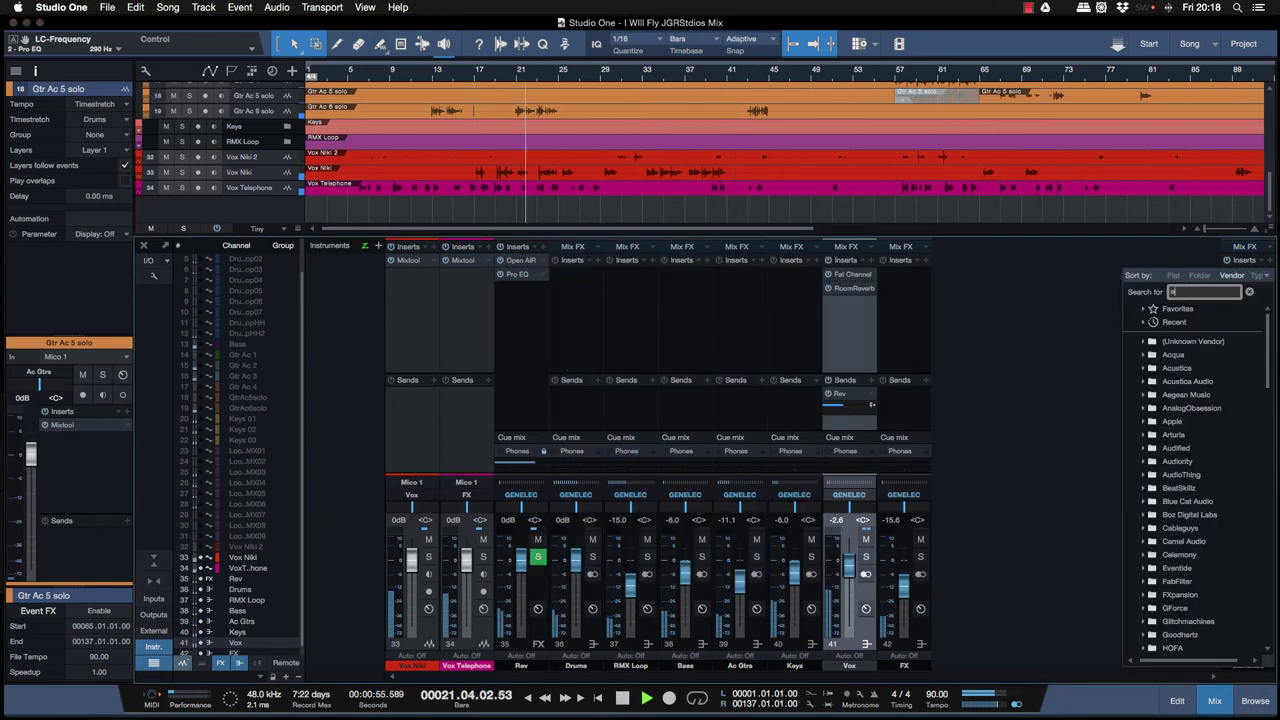
Step: Search the plug-ins for "eq" and insert Pro EQ after Multiband Dynamics on the GENELEC output
{"action": "type", "text": "eq"}
{"action": "left_click", "coordinate": [1160, 323]}
{"action": "double_click", "coordinate": [1163, 325]}
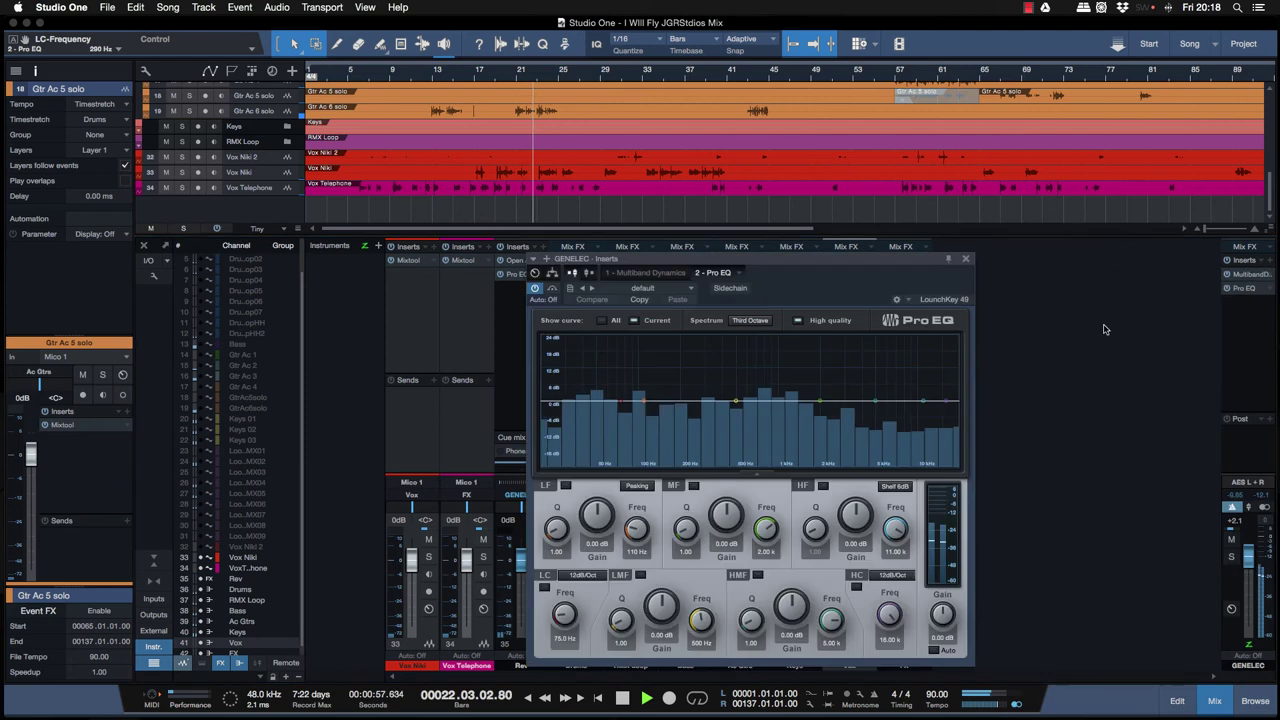
Step: Enable the low cut in the GENELEC output's Pro EQ with a 24 dB/Oct slope at about 34.7 Hz
{"action": "left_click_drag", "start_coordinate": [623, 403], "coordinate": [582, 403]}
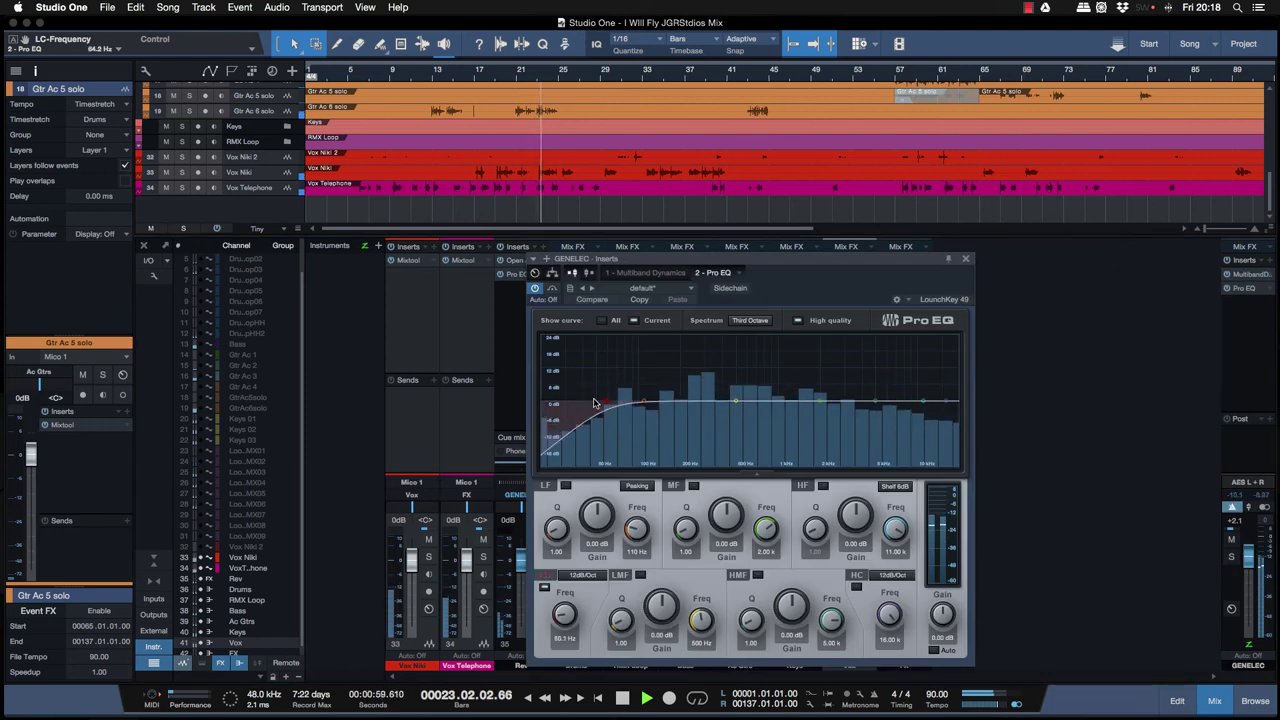
{"action": "left_click", "coordinate": [582, 575]}
{"action": "left_click", "coordinate": [590, 612]}
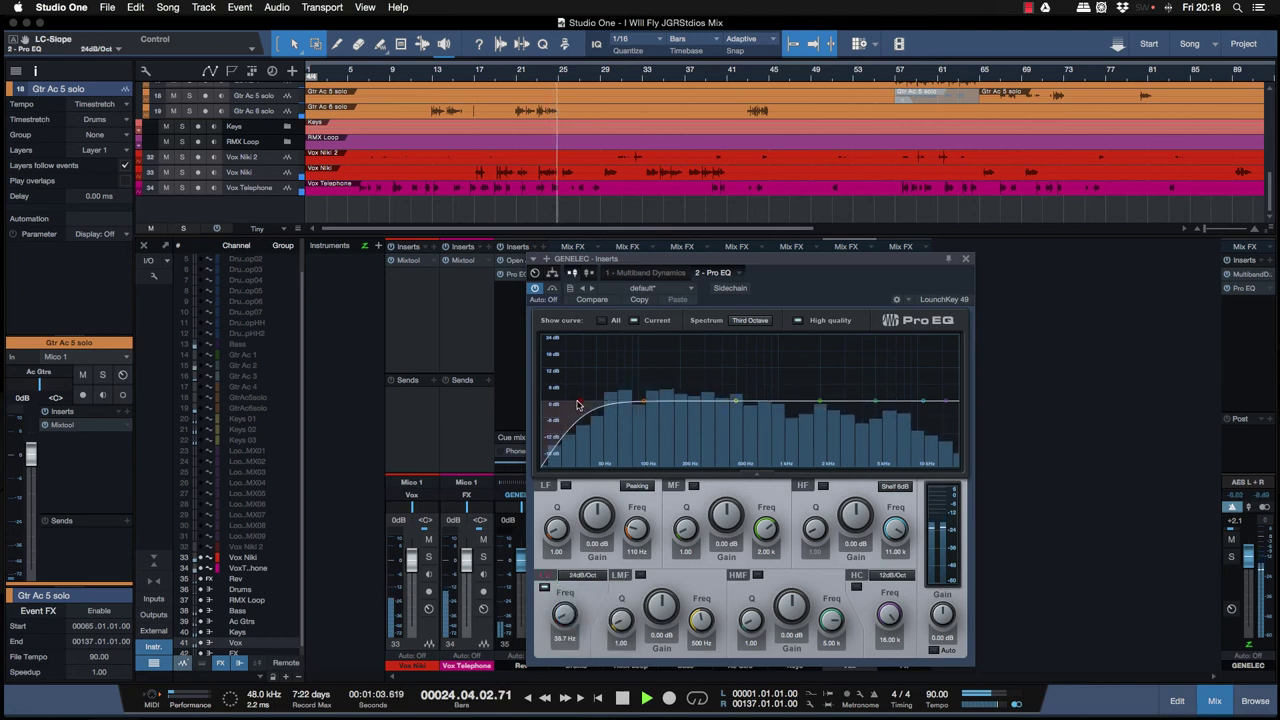
{"action": "left_click_drag", "start_coordinate": [581, 403], "coordinate": [574, 403]}
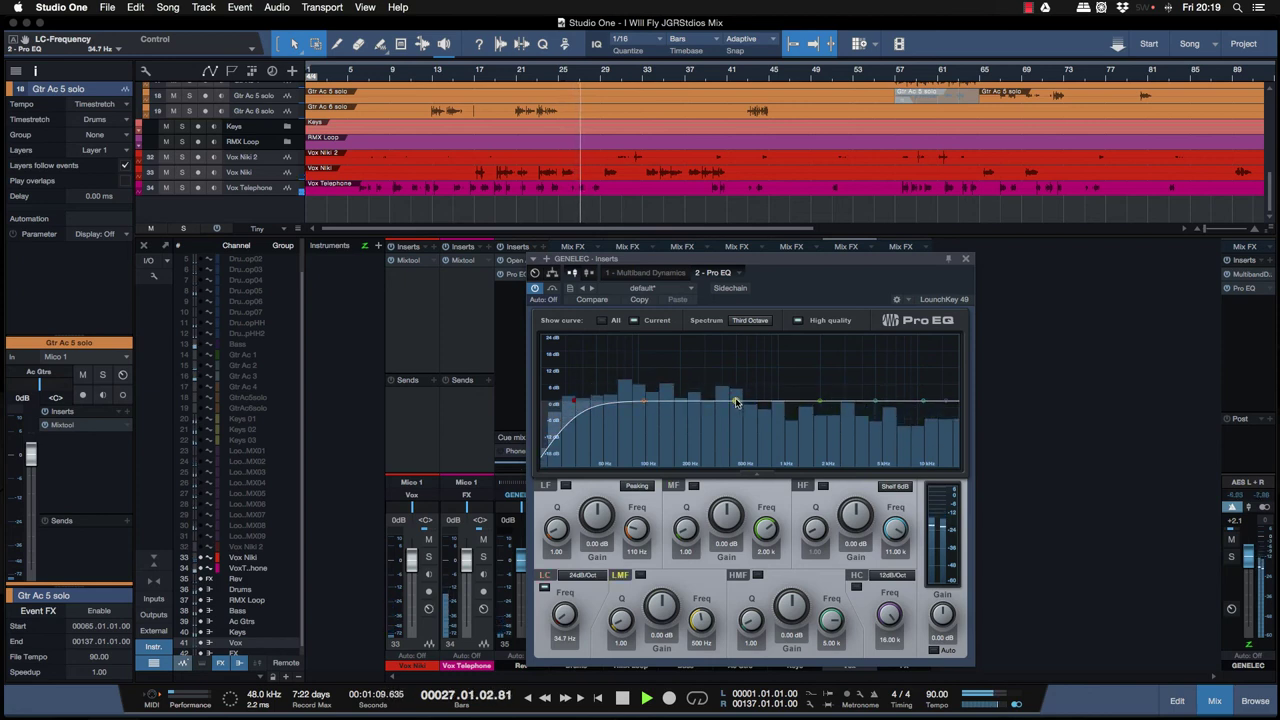
Step: Set the output EQ's MF to about -2.6 dB at 3.64 kHz, HF to +1.9 dB at 10.1 kHz and LMF to -1.4 dB near 490 Hz
{"action": "left_click_drag", "start_coordinate": [821, 402], "coordinate": [774, 408]}
{"action": "left_click_drag", "start_coordinate": [922, 401], "coordinate": [919, 399]}
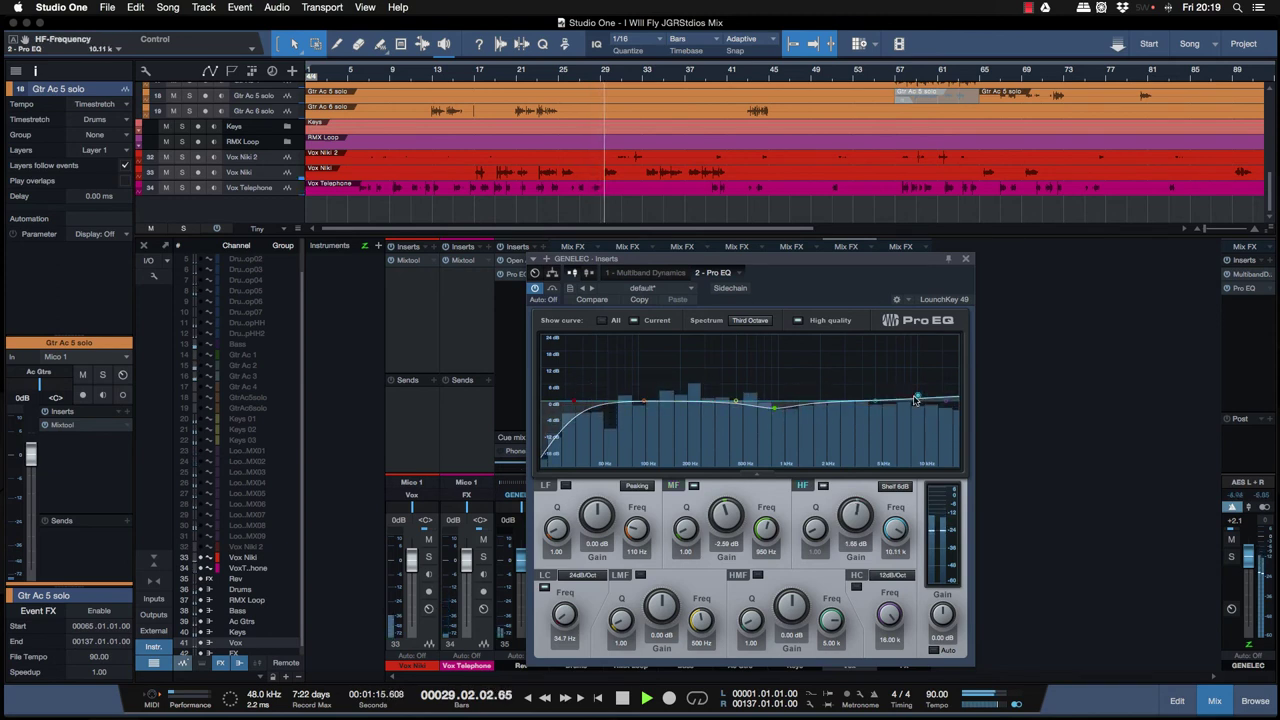
{"action": "left_click_drag", "start_coordinate": [774, 408], "coordinate": [857, 411]}
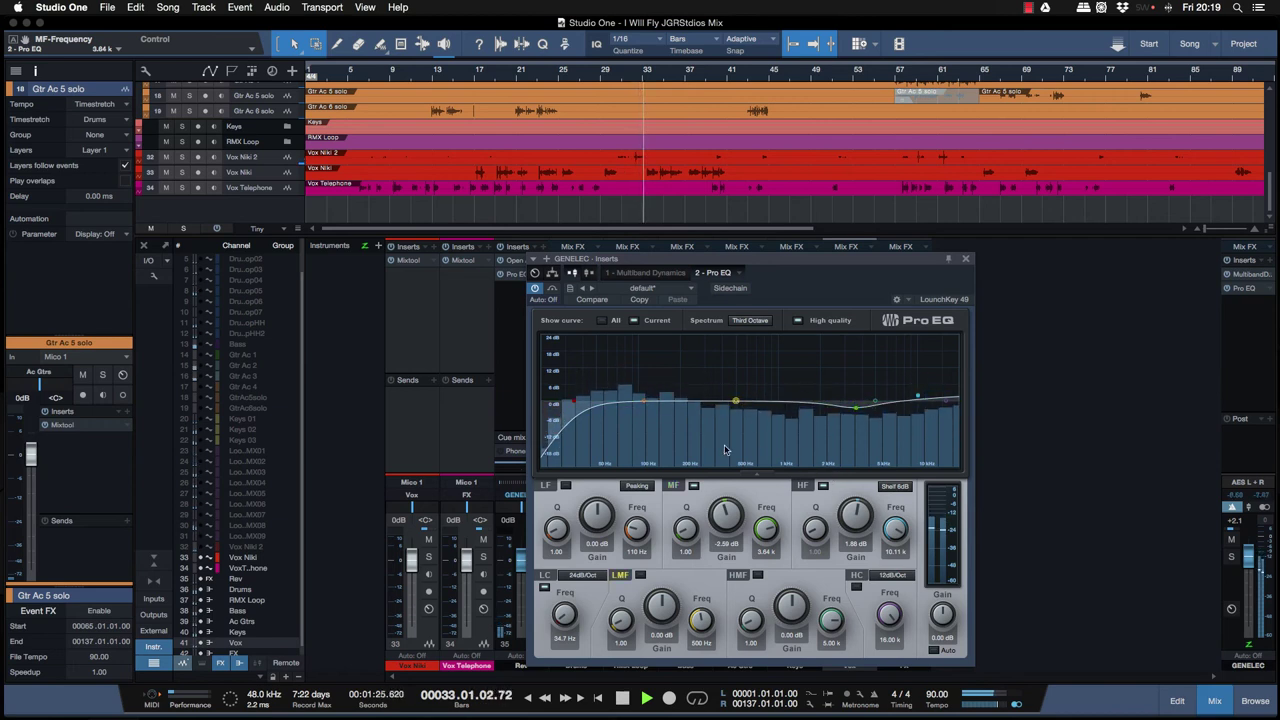
{"action": "mouse_move", "coordinate": [735, 401]}
{"action": "left_mouse_down"}
{"action": "mouse_move", "coordinate": [725, 404]}
{"action": "mouse_move", "coordinate": [745, 406]}
{"action": "left_mouse_up"}
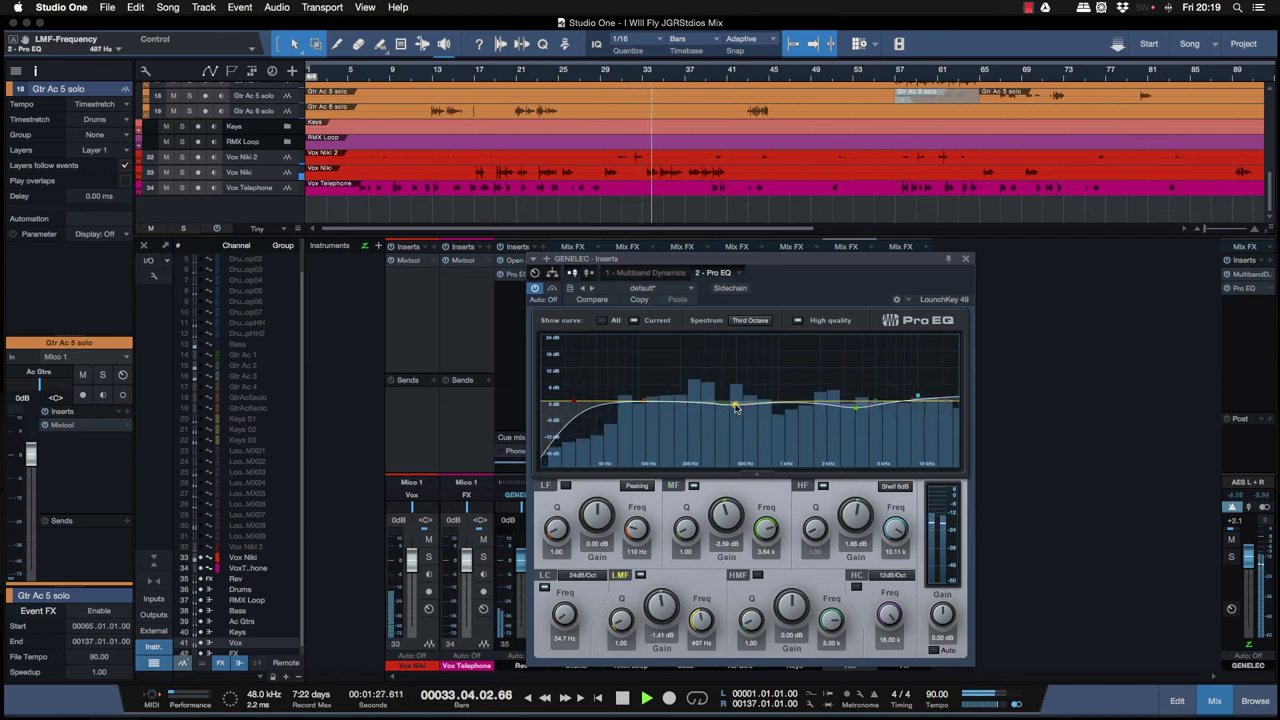
Step: Boost the output EQ's LF band by about 1.85 dB near 116 Hz and compare the sound with the EQ bypassed before stopping playback
{"action": "left_click_drag", "start_coordinate": [644, 401], "coordinate": [647, 399]}
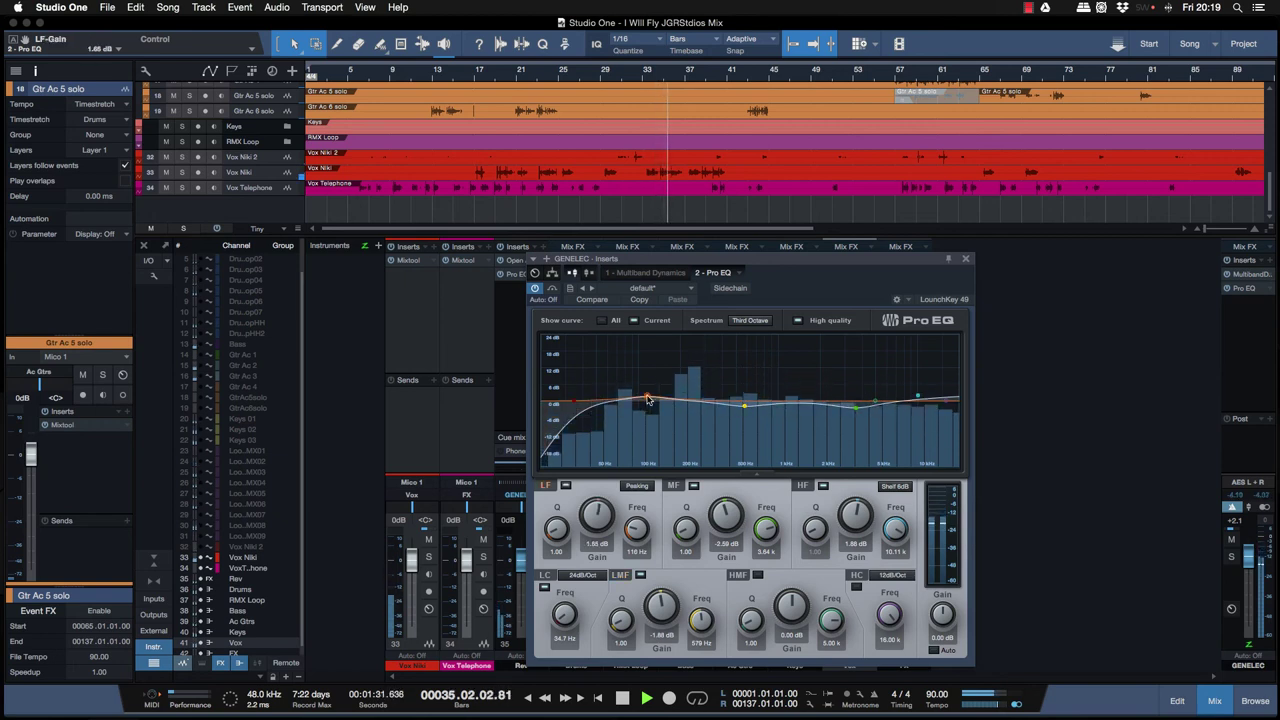
{"action": "left_click", "coordinate": [537, 289]}
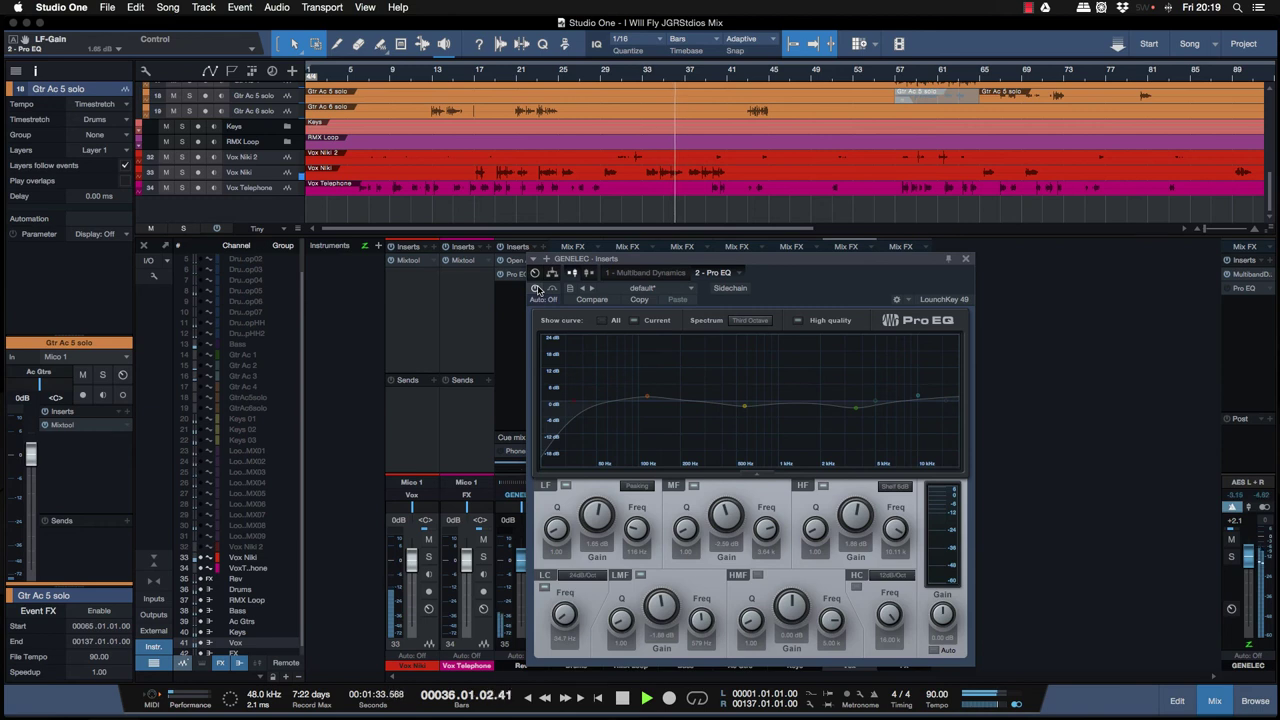
{"action": "left_click", "coordinate": [537, 289]}
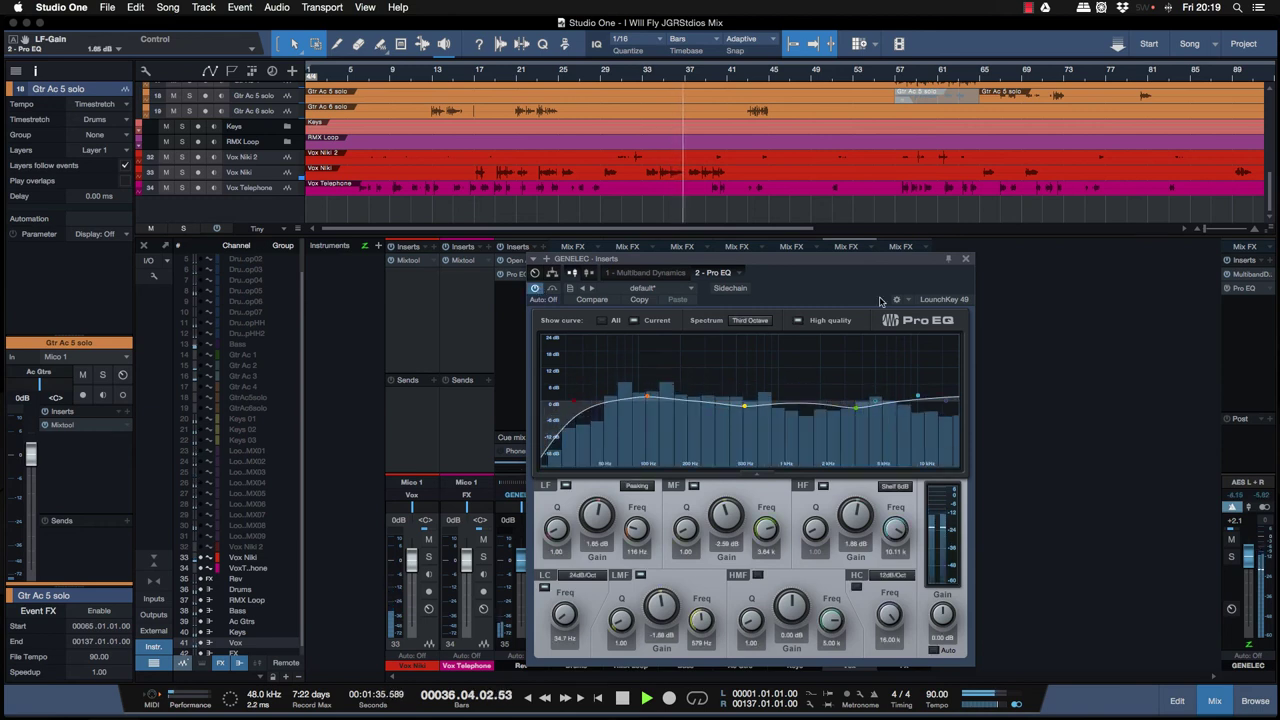
{"action": "left_click", "coordinate": [965, 258]}
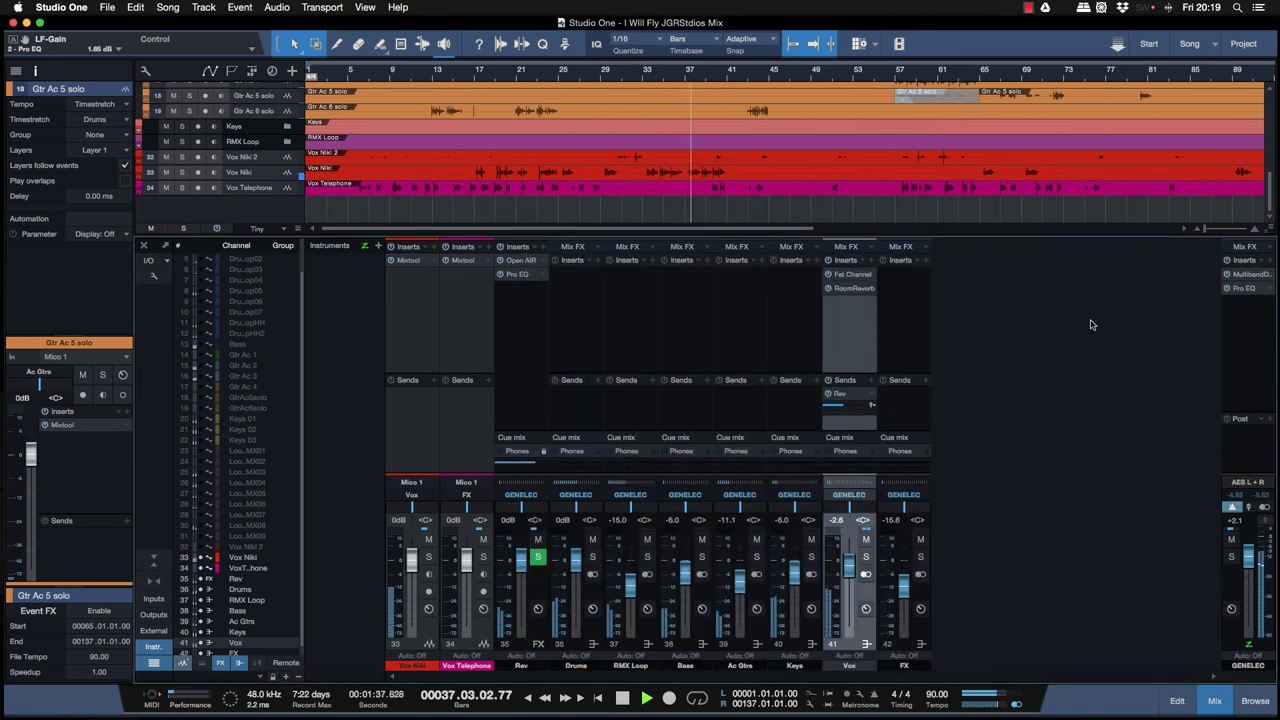
{"action": "key", "text": "space"}
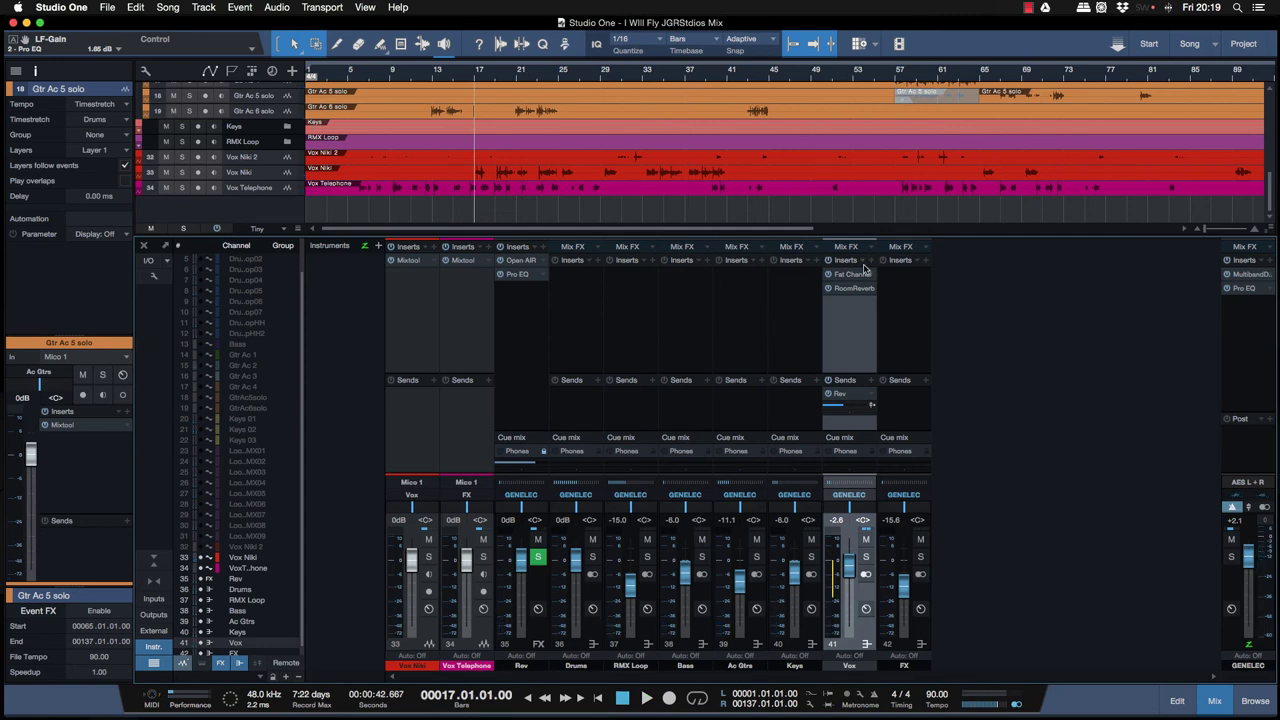
Step: Store the Vox bus inserts as an FX chain named "Vocal Chain" plus the singer's name, with description "Vocal Mix" and subfolder "JGRStudio Mix Presets"
{"action": "left_click", "coordinate": [862, 261]}
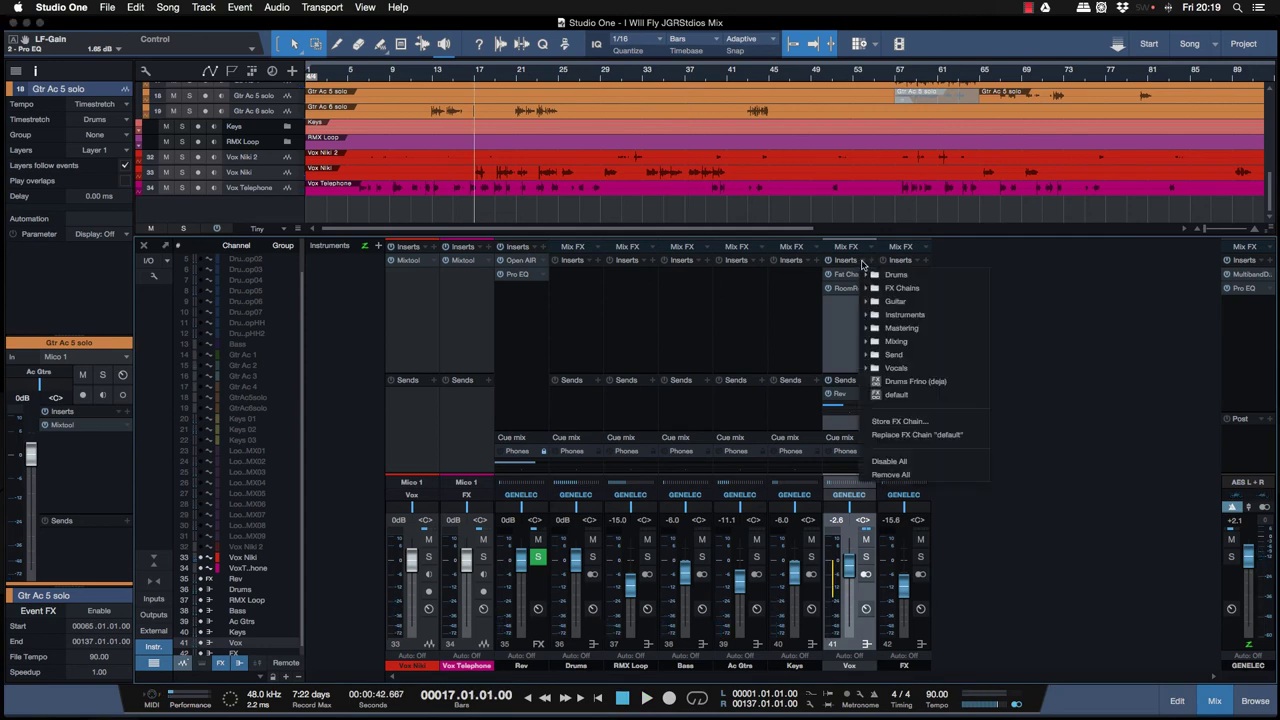
{"action": "left_click", "coordinate": [900, 421]}
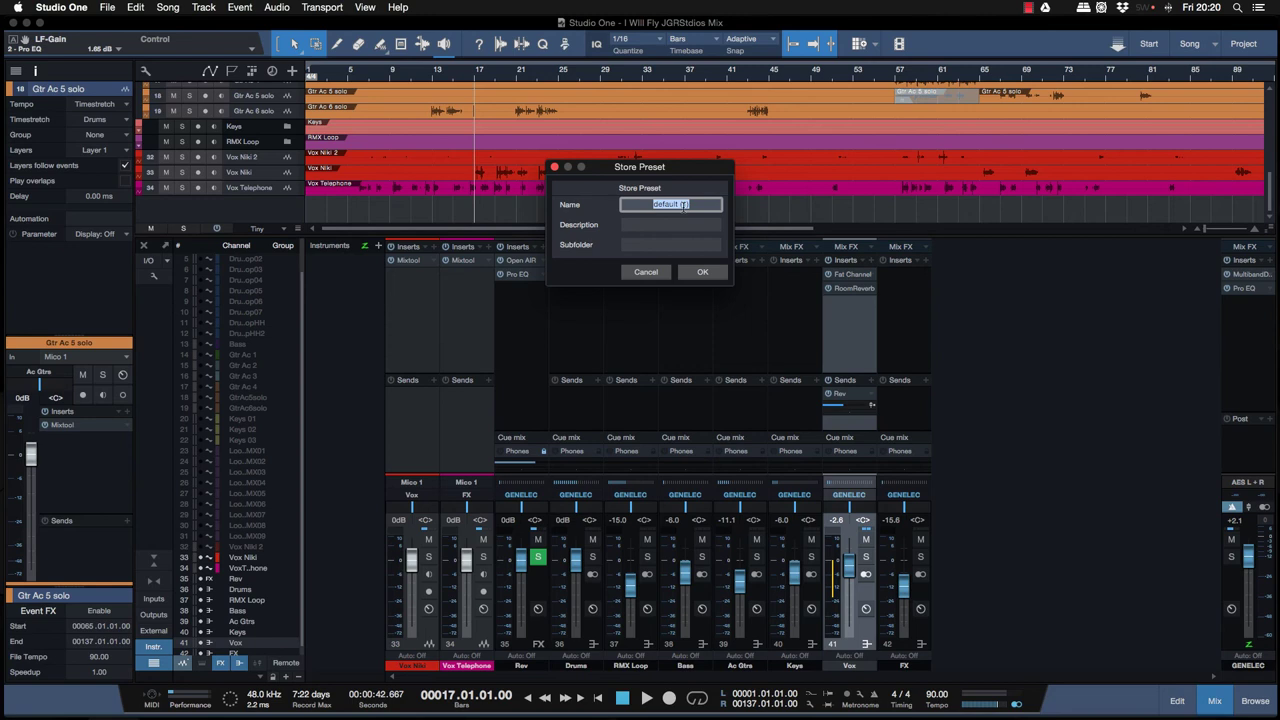
{"action": "type", "text": "Vocal Chain Niki"}
{"action": "left_click", "coordinate": [672, 224]}
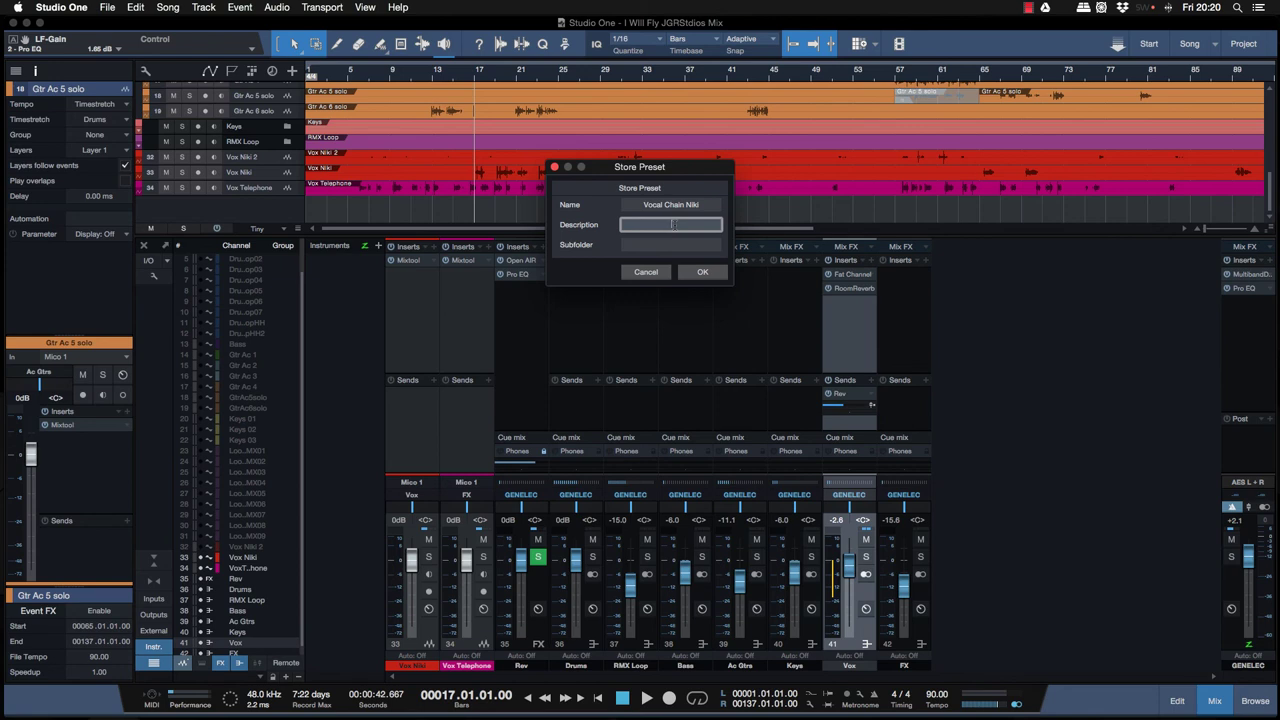
{"action": "type", "text": "Vocal Mix"}
{"action": "left_click", "coordinate": [688, 246]}
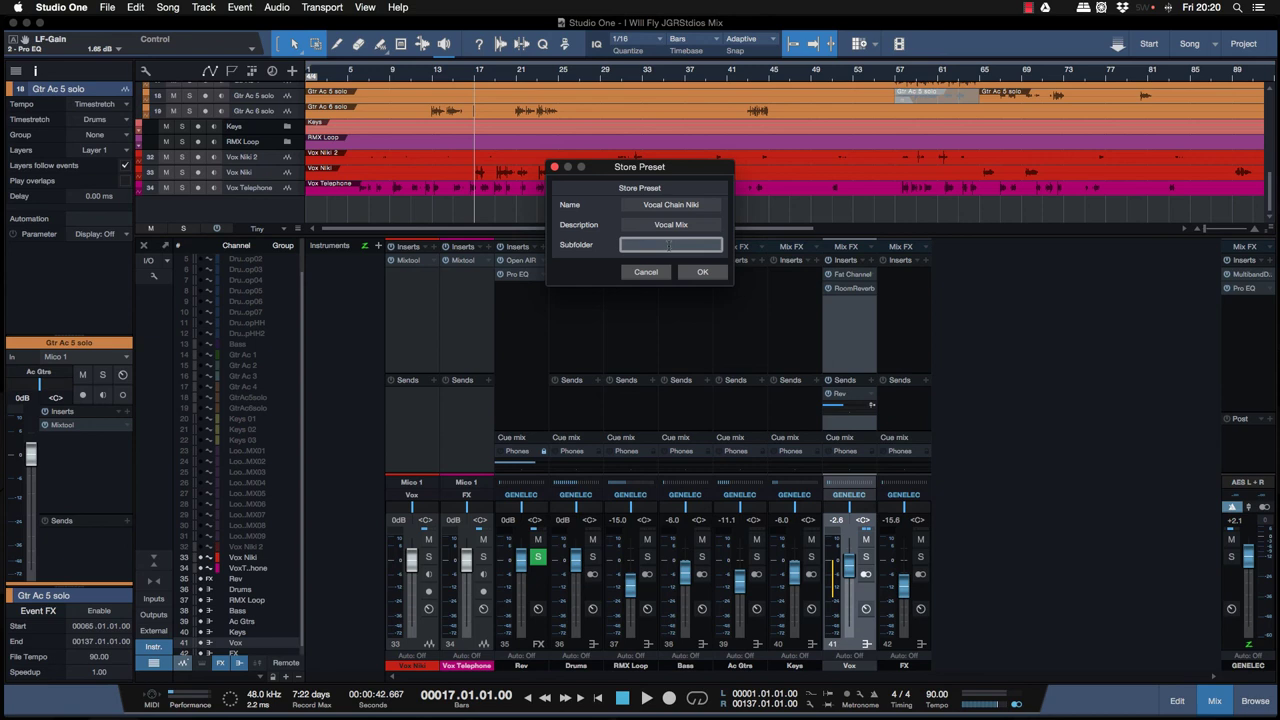
{"action": "type", "text": "udio Mix Pres"}
{"action": "left_click", "coordinate": [714, 276]}
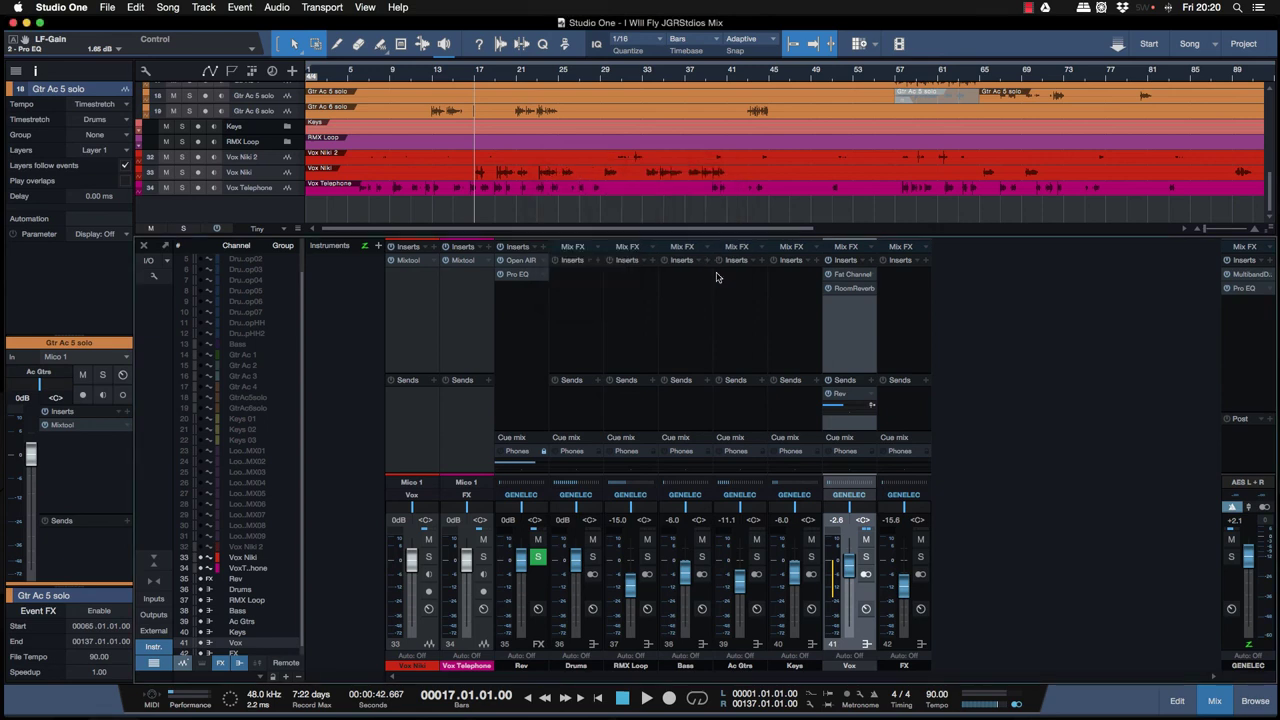
Step: Test the stored vocal chain from "JGRStudio Mix Presets" on the RMX Loop bus and remove all its inserts again
{"action": "left_click", "coordinate": [646, 263]}
{"action": "left_click", "coordinate": [645, 262]}
{"action": "left_click", "coordinate": [643, 262]}
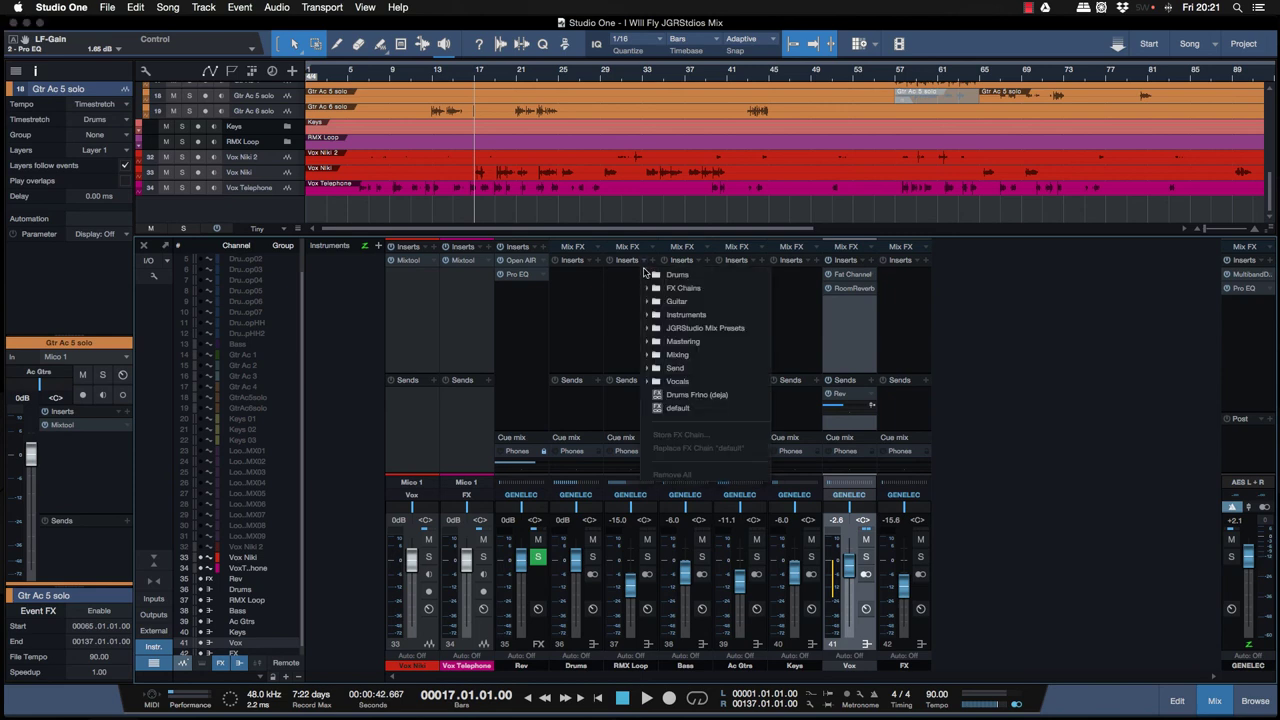
{"action": "left_click", "coordinate": [652, 330]}
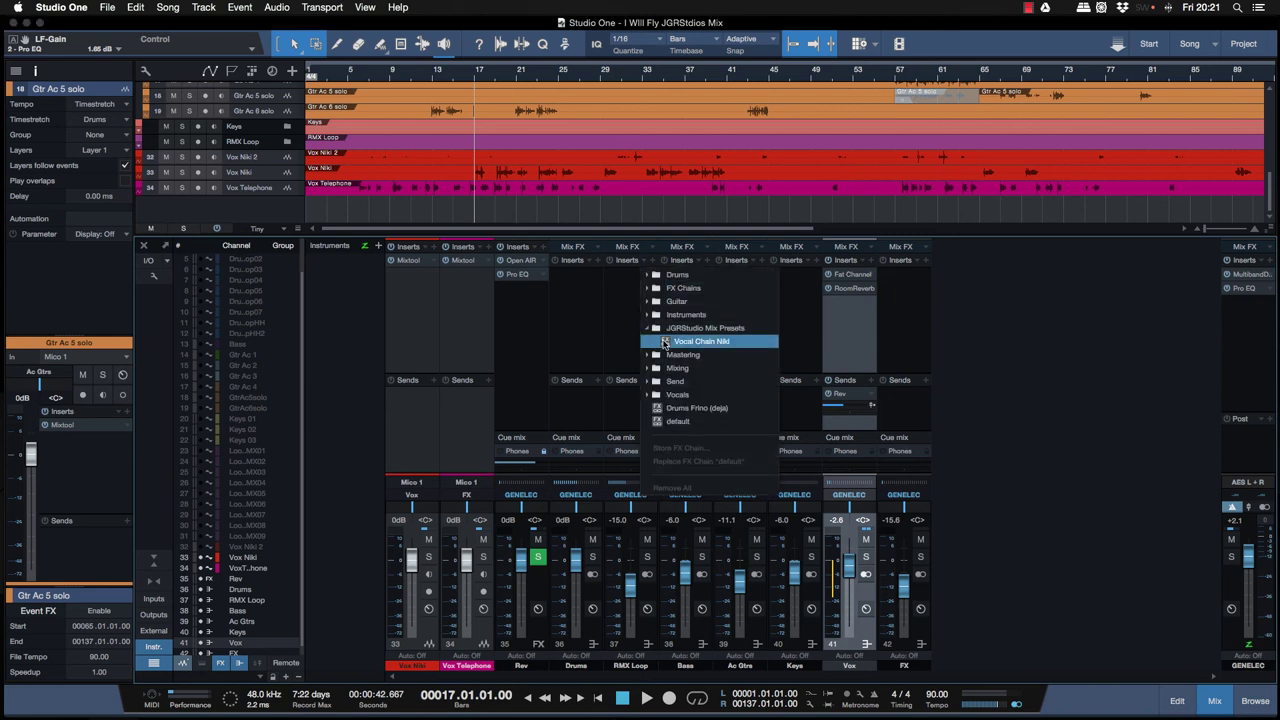
{"action": "left_click", "coordinate": [664, 343]}
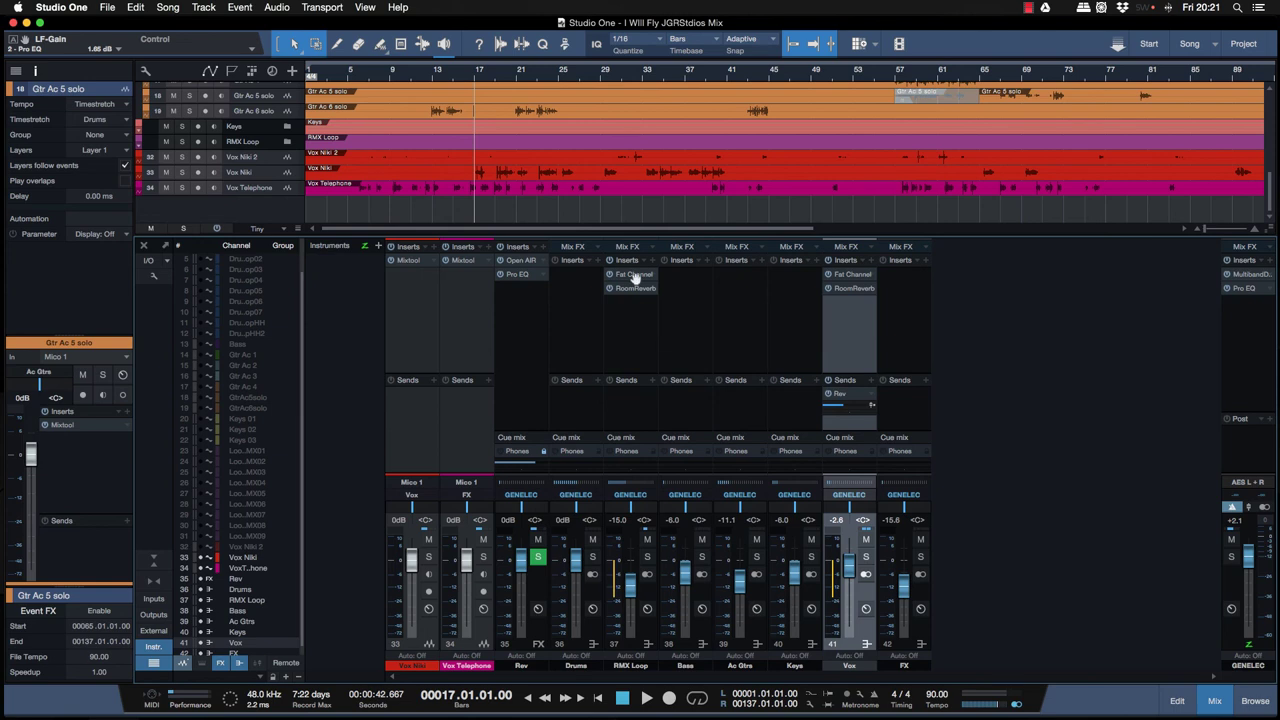
{"action": "left_click", "coordinate": [644, 260]}
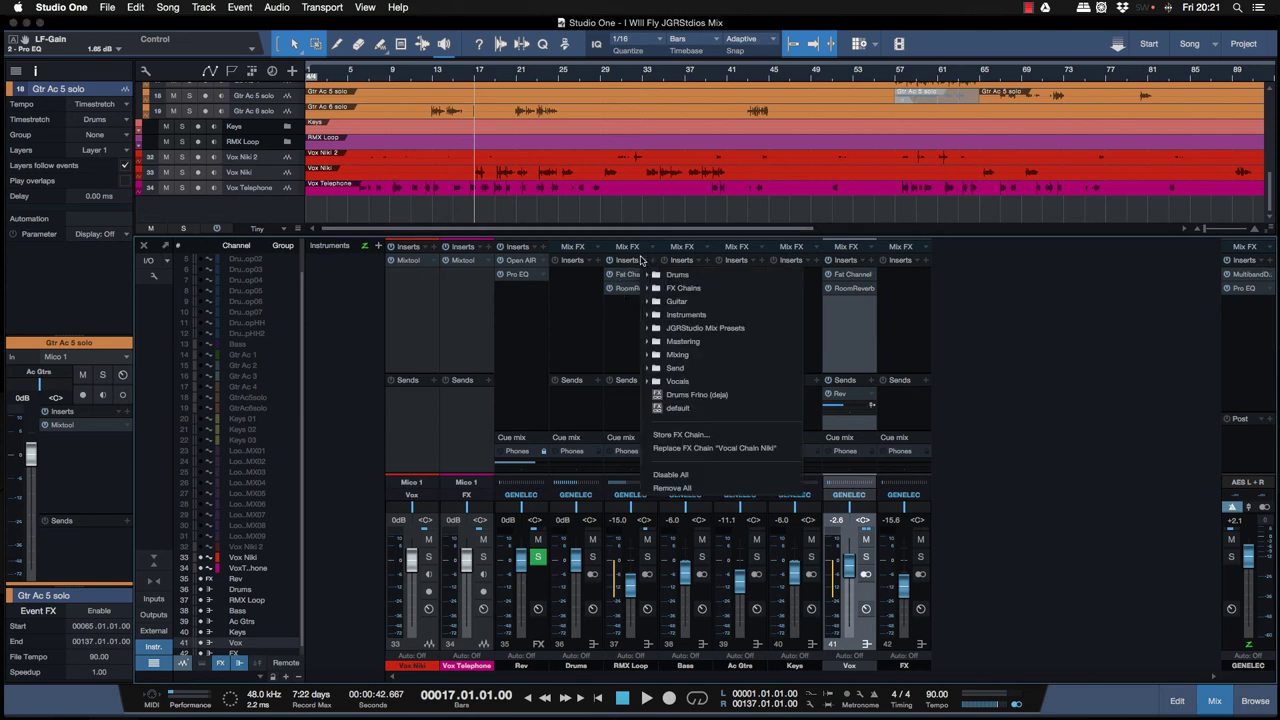
{"action": "left_click", "coordinate": [670, 475]}
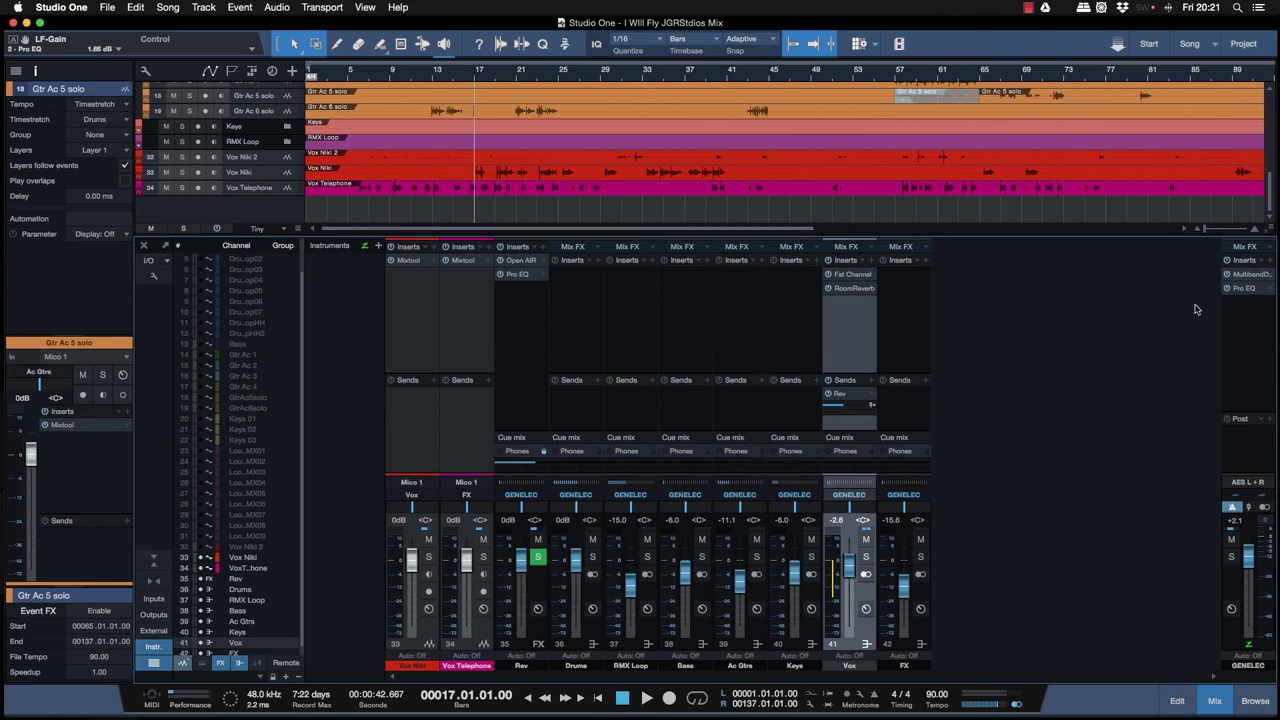
Step: Store the GENELEC output's inserts as FX chain "Master Bus Chain" with description "Master Bus mix chain" in subfolder "JGRStudio Mix Presets"
{"action": "left_click", "coordinate": [1262, 261]}
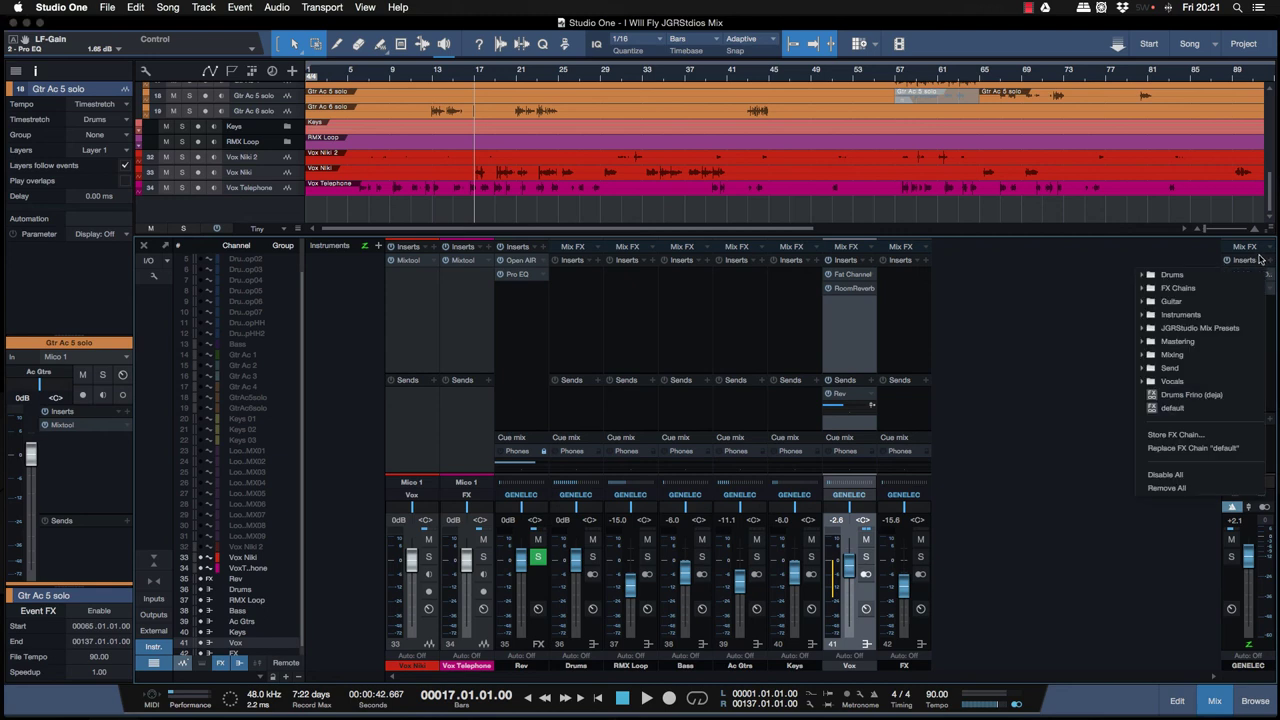
{"action": "left_click", "coordinate": [1221, 330]}
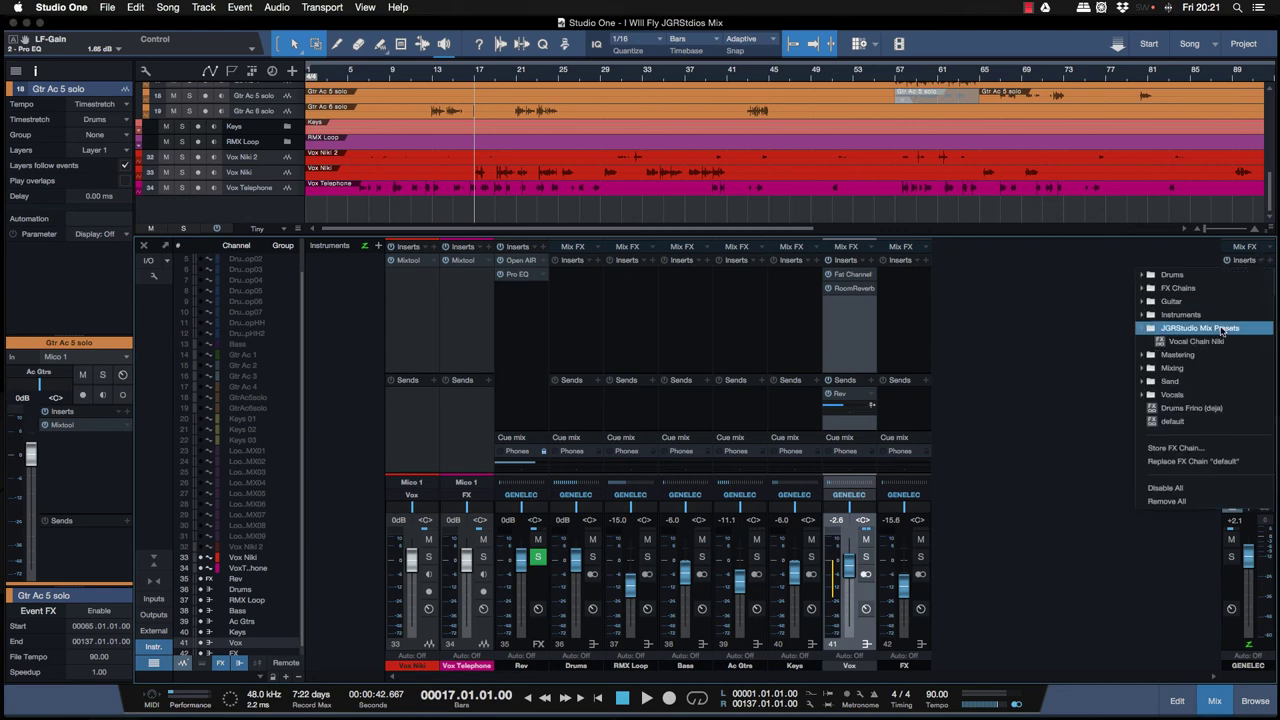
{"action": "left_click", "coordinate": [1220, 450]}
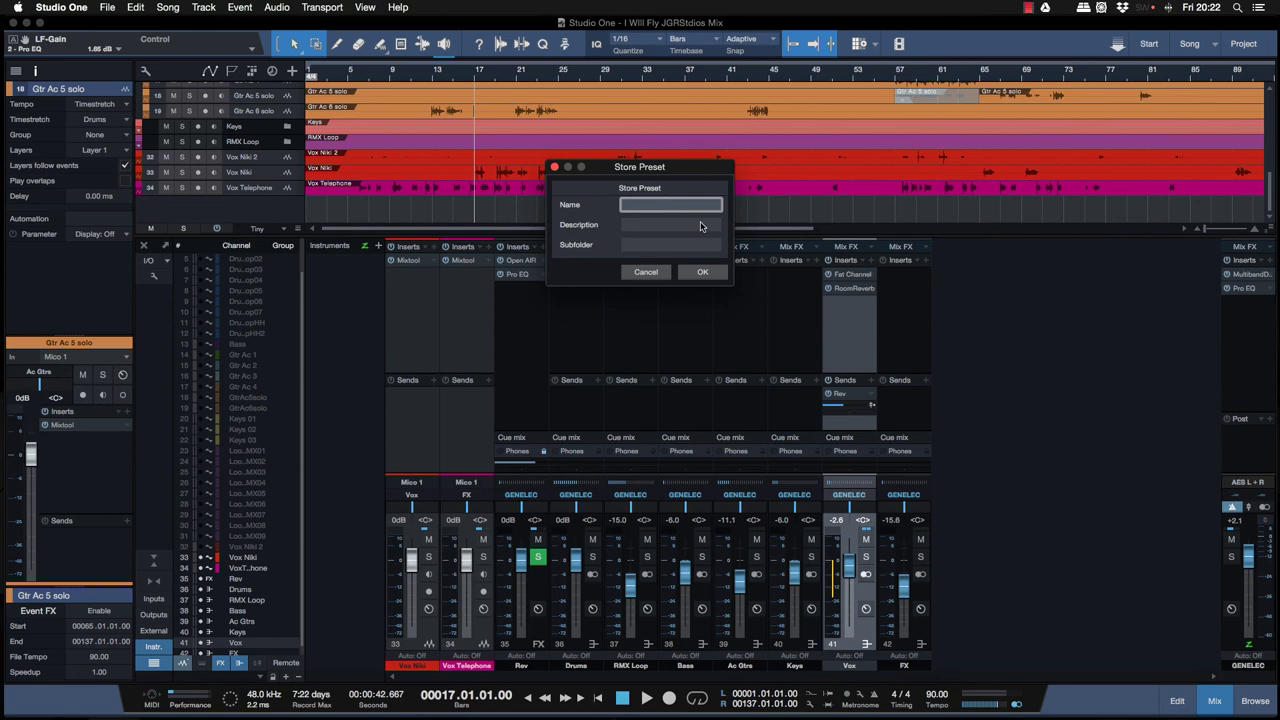
{"action": "left_click", "coordinate": [675, 246]}
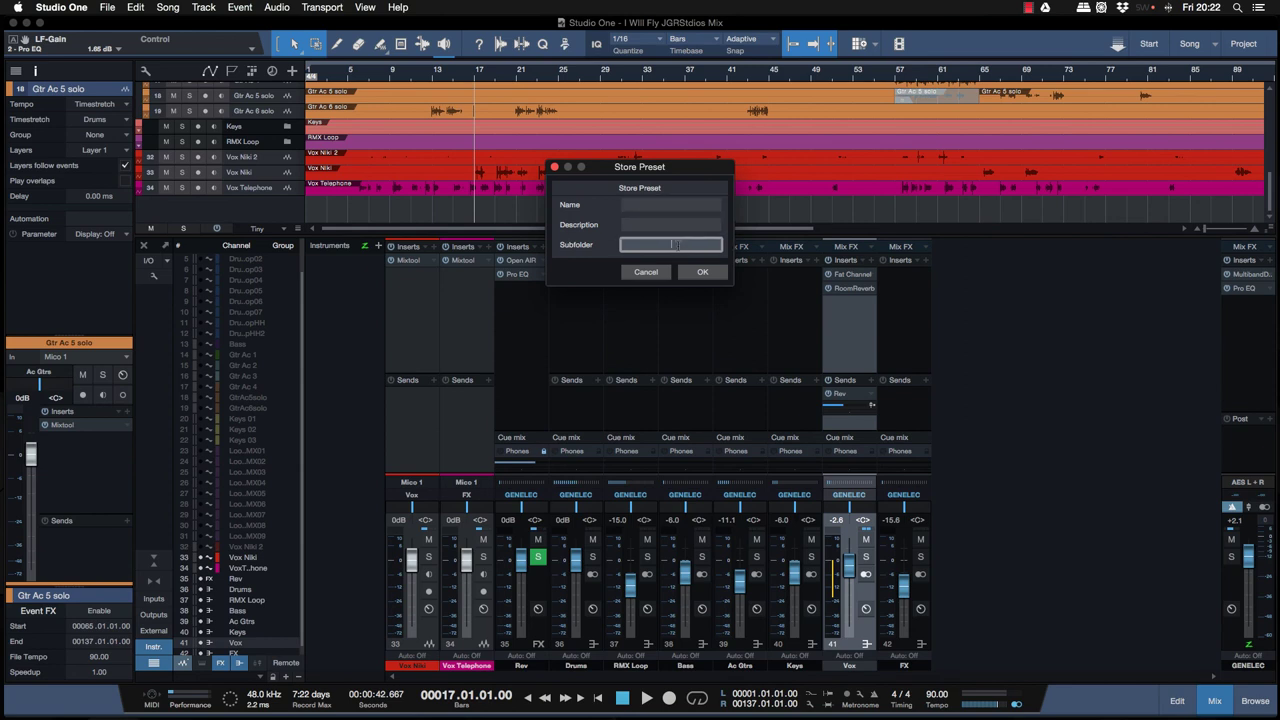
{"action": "type", "text": "JGRStudios Mix Presets"}
{"action": "left_click", "coordinate": [672, 203]}
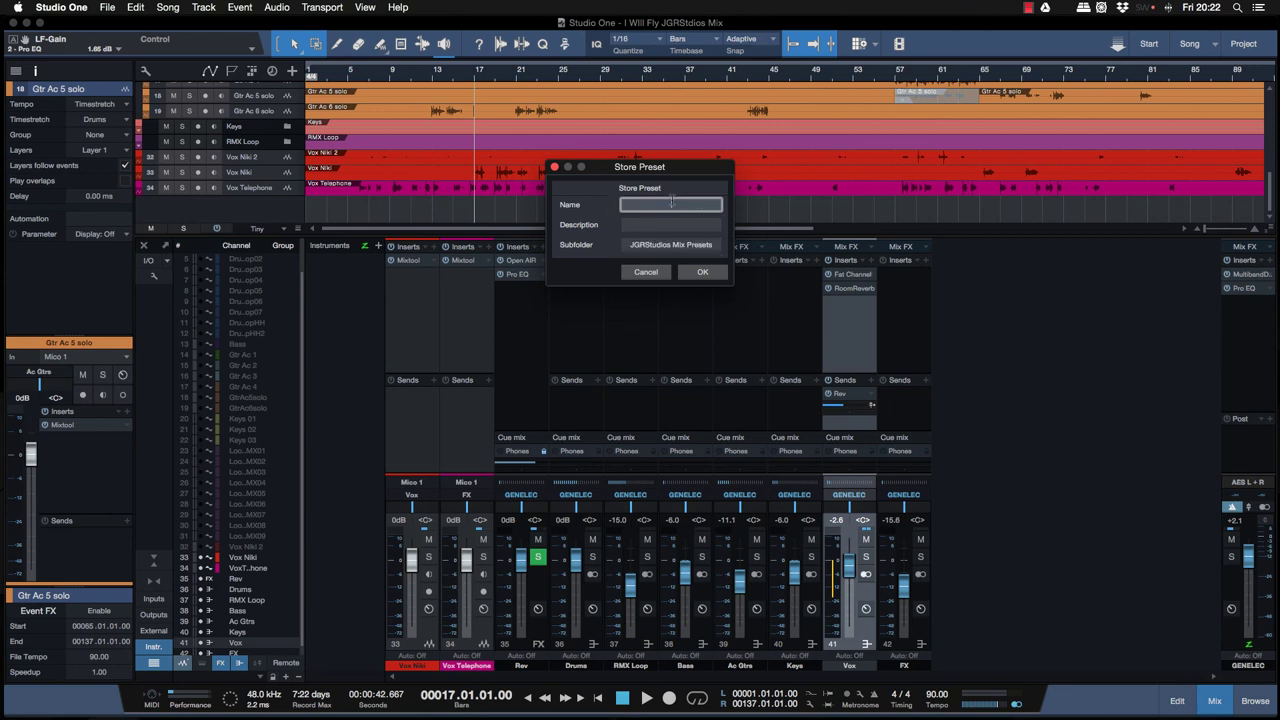
{"action": "type", "text": "Master Bus Chain"}
{"action": "key", "text": "Tab"}
{"action": "type", "text": "Master Bus mix chain"}
{"action": "key", "text": "Tab"}
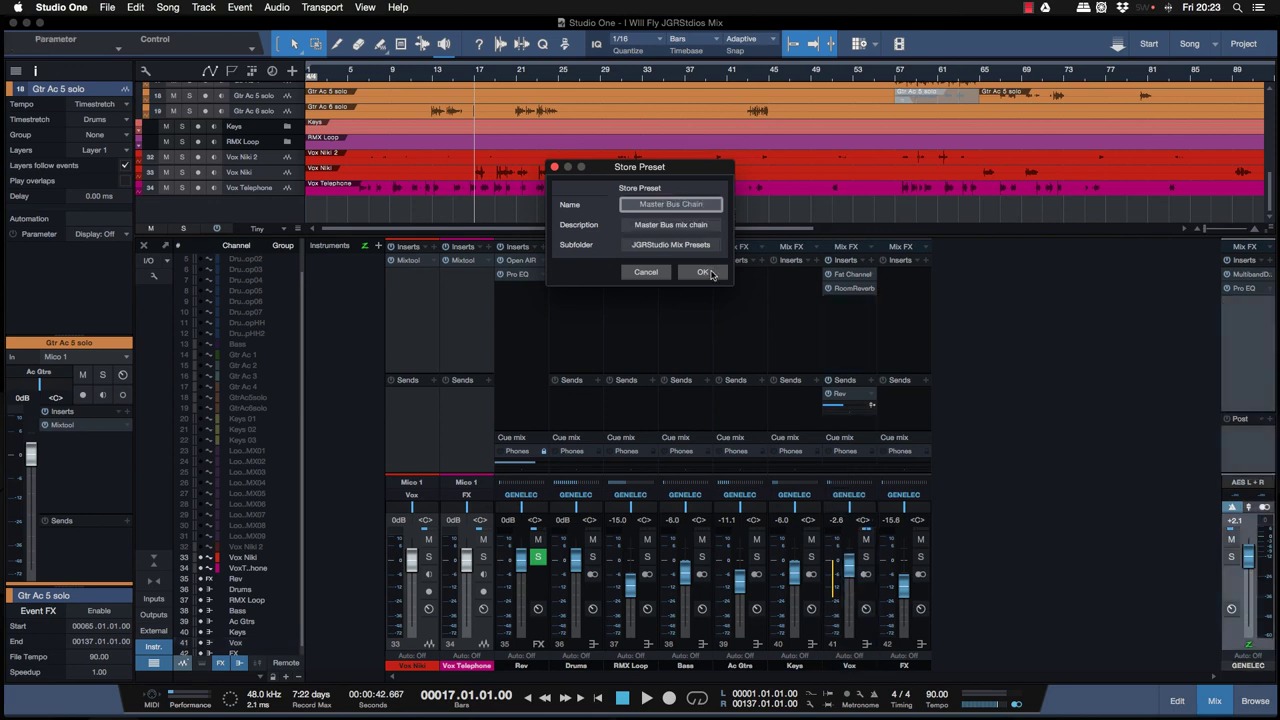
{"action": "left_click", "coordinate": [704, 272]}
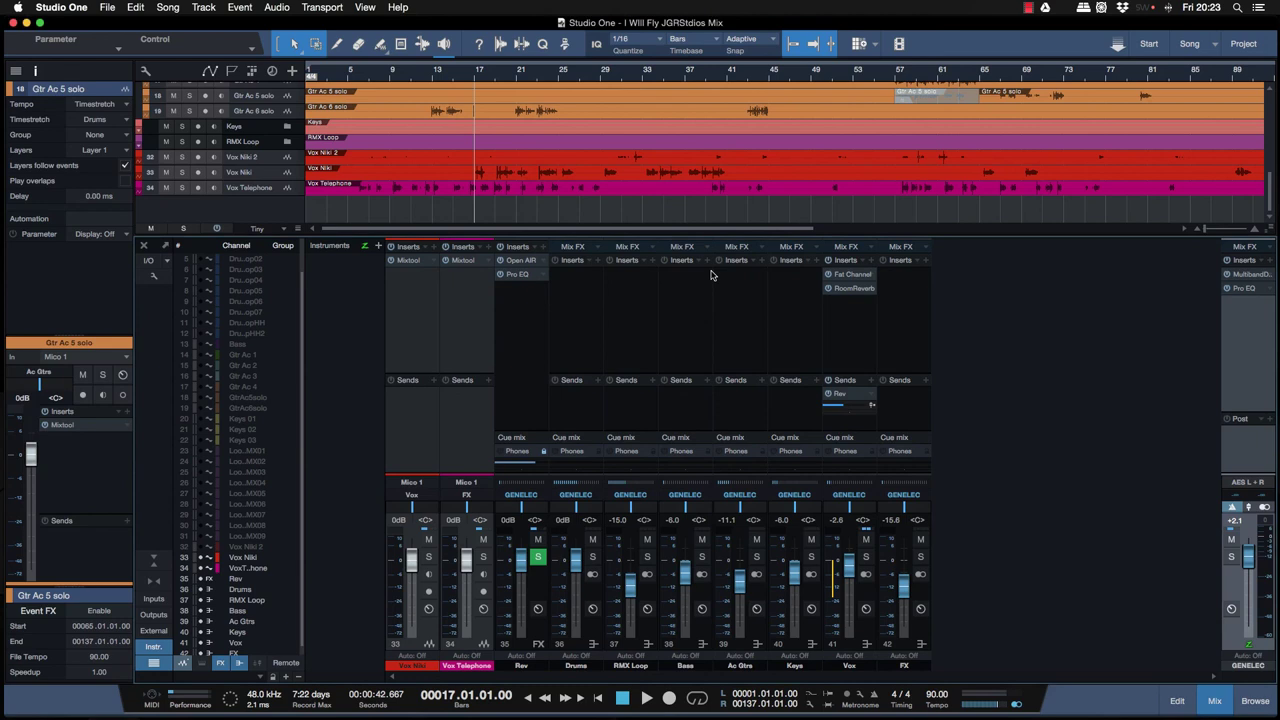
Step: Check the stored FX chains in the "JGRStudio Mix Presets" folder from the FX bus inserts
{"action": "left_click", "coordinate": [919, 262]}
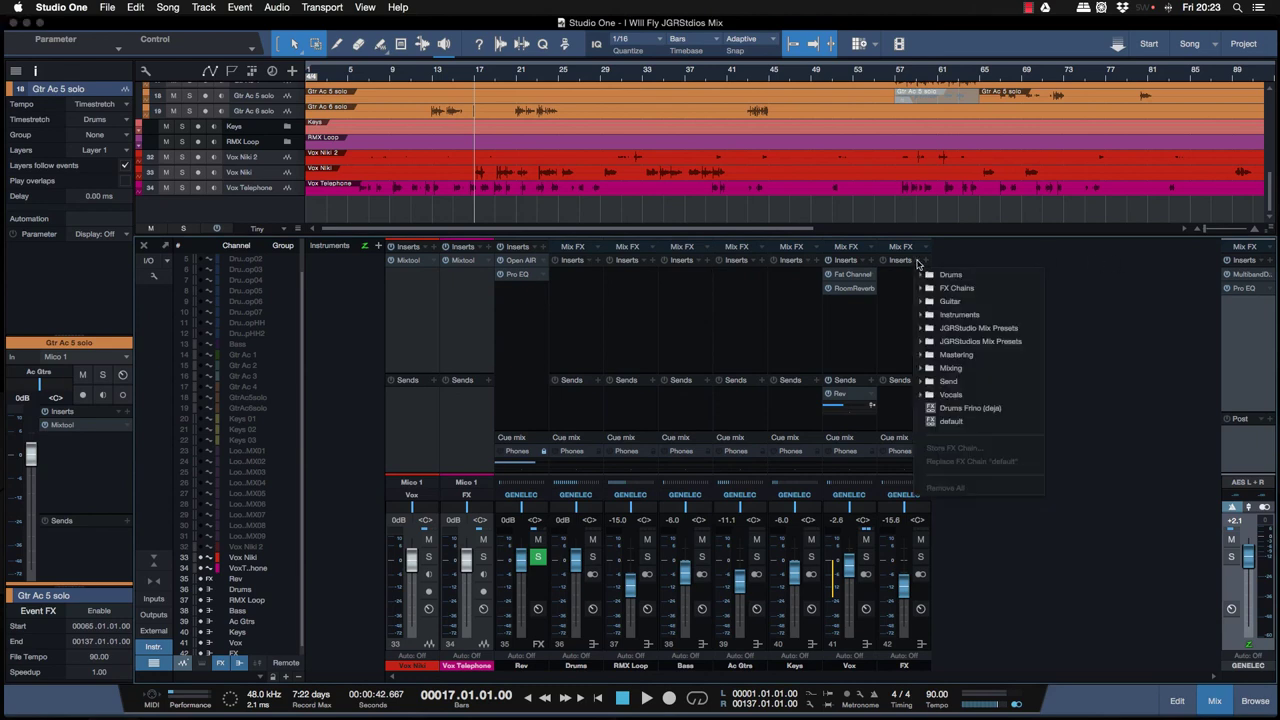
{"action": "left_click", "coordinate": [971, 331]}
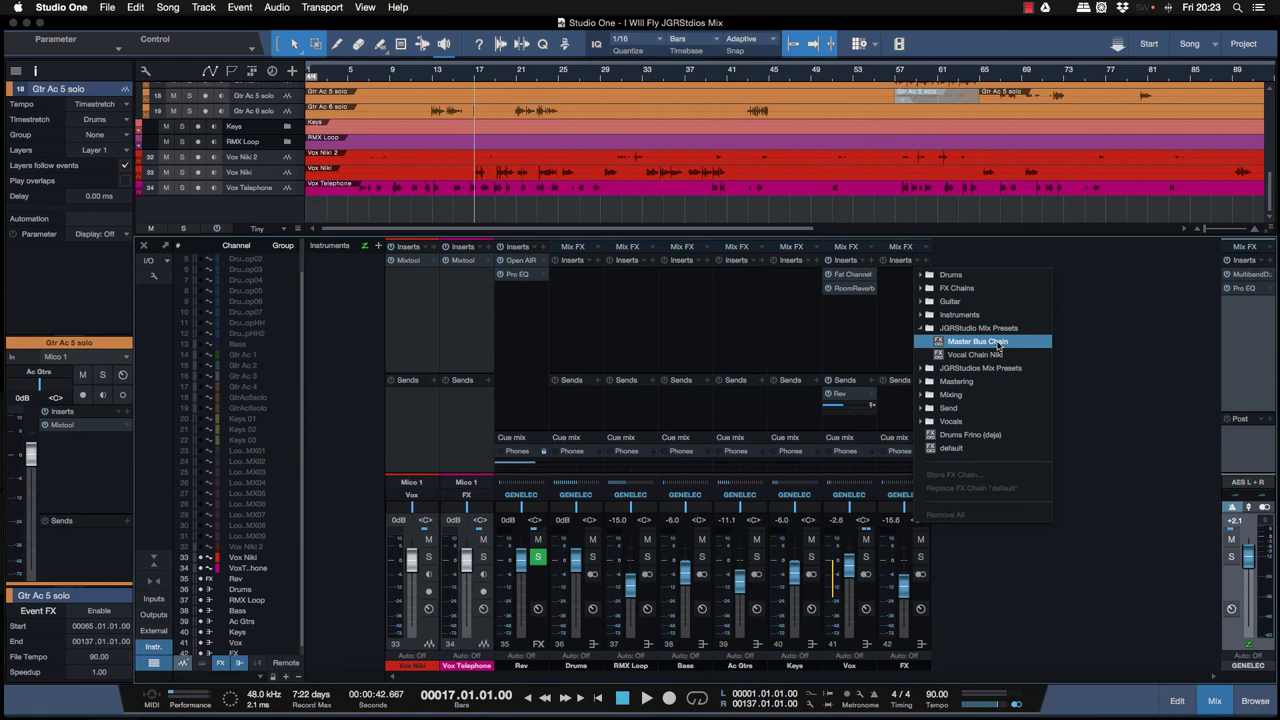